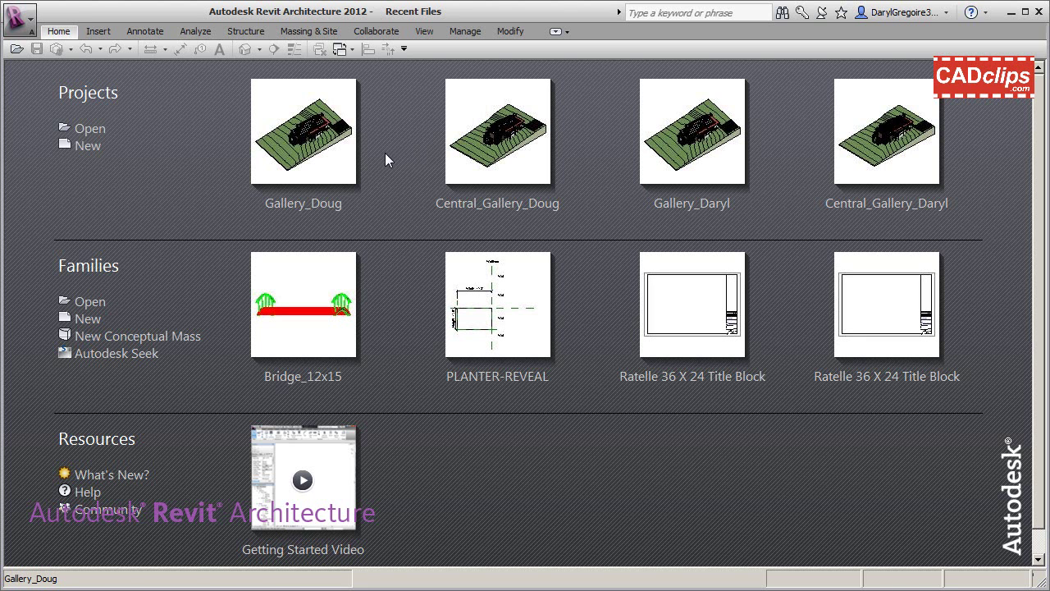
# - Open the local project files Gallery_Doug and Central_Gallery_Bob from the recent projects
pyautogui.click(324, 144)
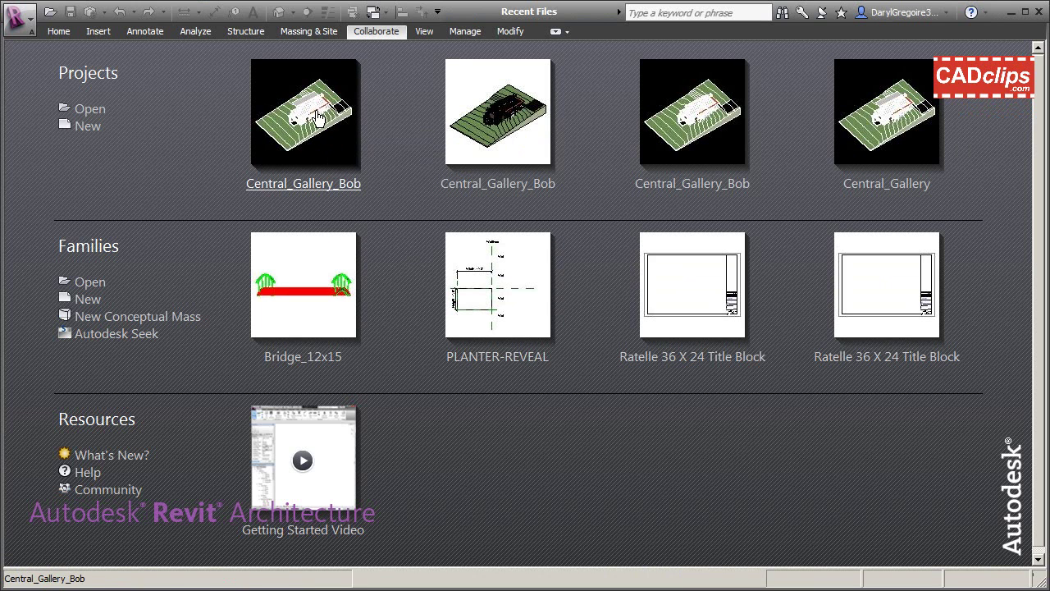
pyautogui.click(275, 187)
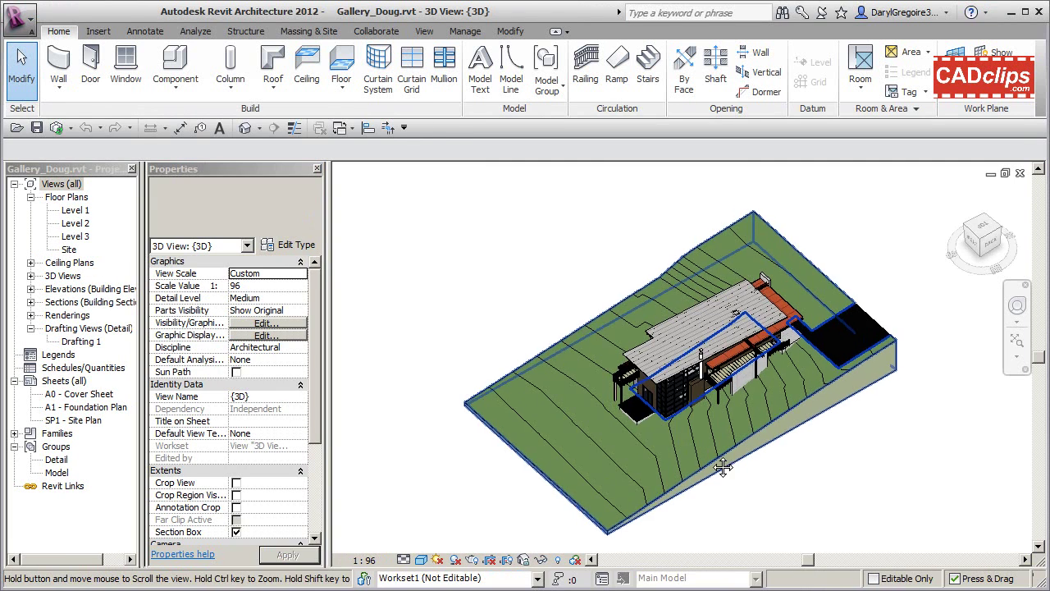
# - In Gallery_Doug, close Workset1 by setting its Opened status to No in the Worksets settings
pyautogui.moveTo(723, 466)
pyautogui.keyDown('shift'); pyautogui.mouseDown(button='middle')
pyautogui.moveTo(745, 482)
pyautogui.moveTo(736, 474)
pyautogui.mouseUp(button='middle'); pyautogui.keyUp('shift')
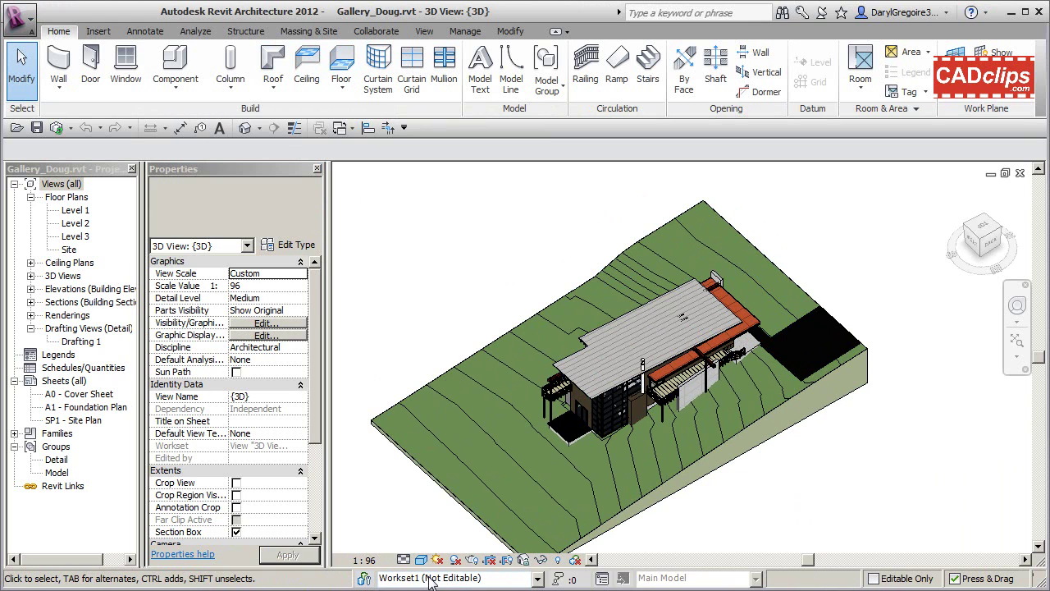
pyautogui.click(539, 581)
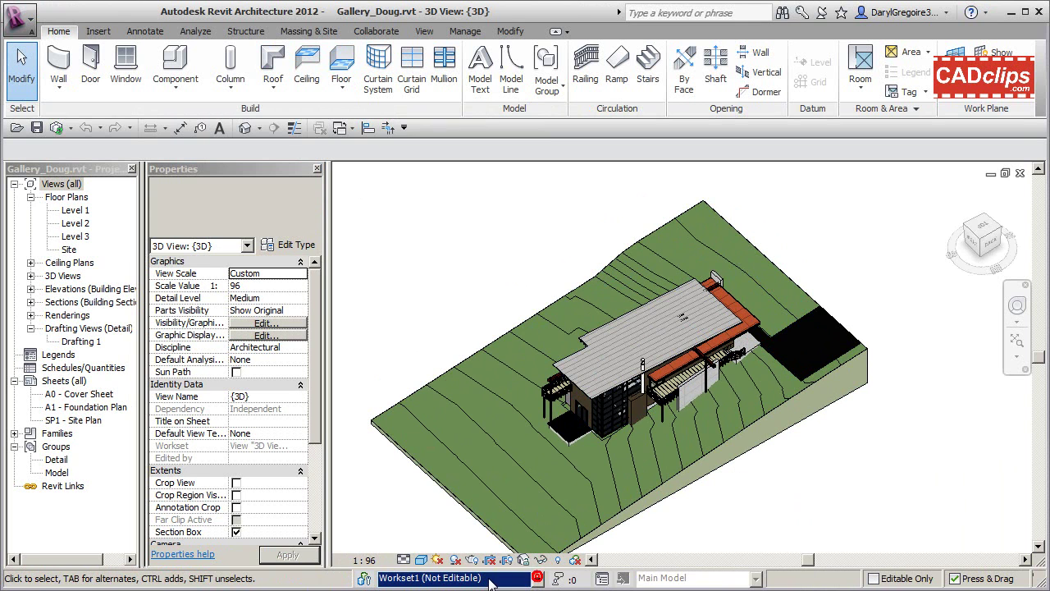
pyautogui.click(365, 581)
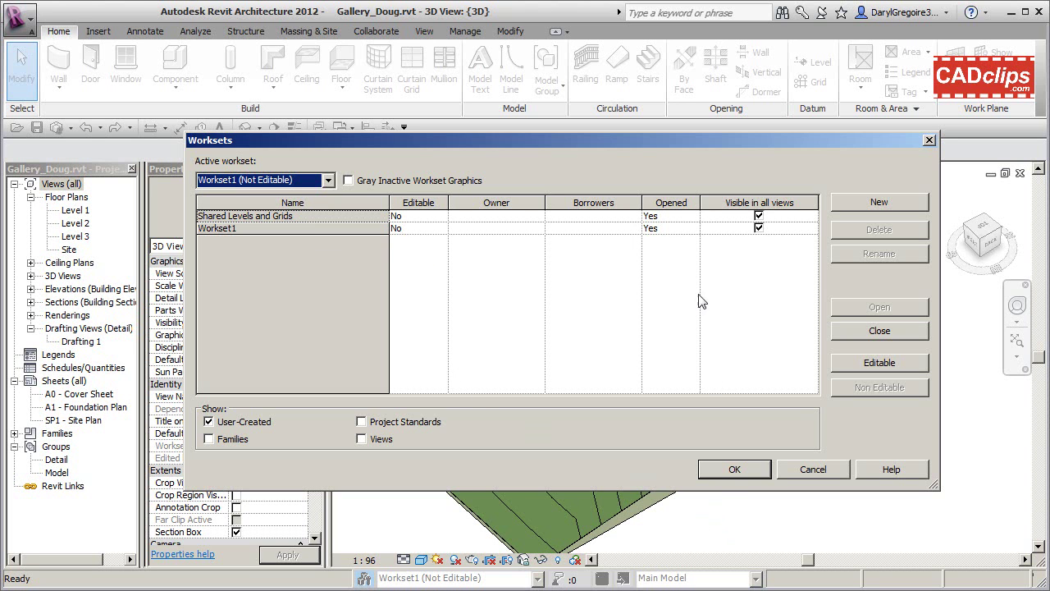
pyautogui.click(685, 230)
pyautogui.click(692, 229)
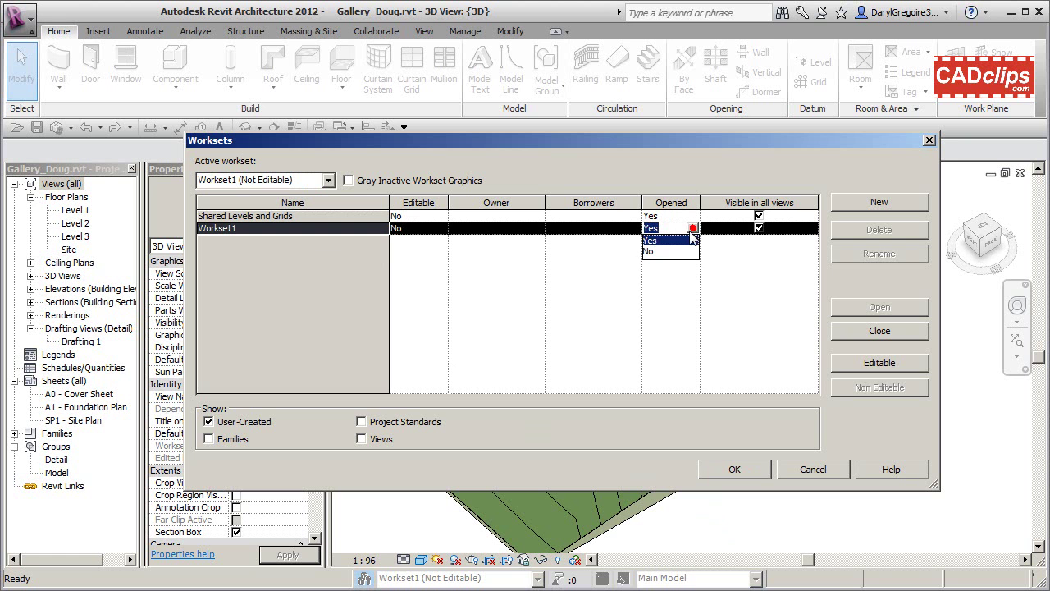
pyautogui.click(649, 249)
pyautogui.click(734, 468)
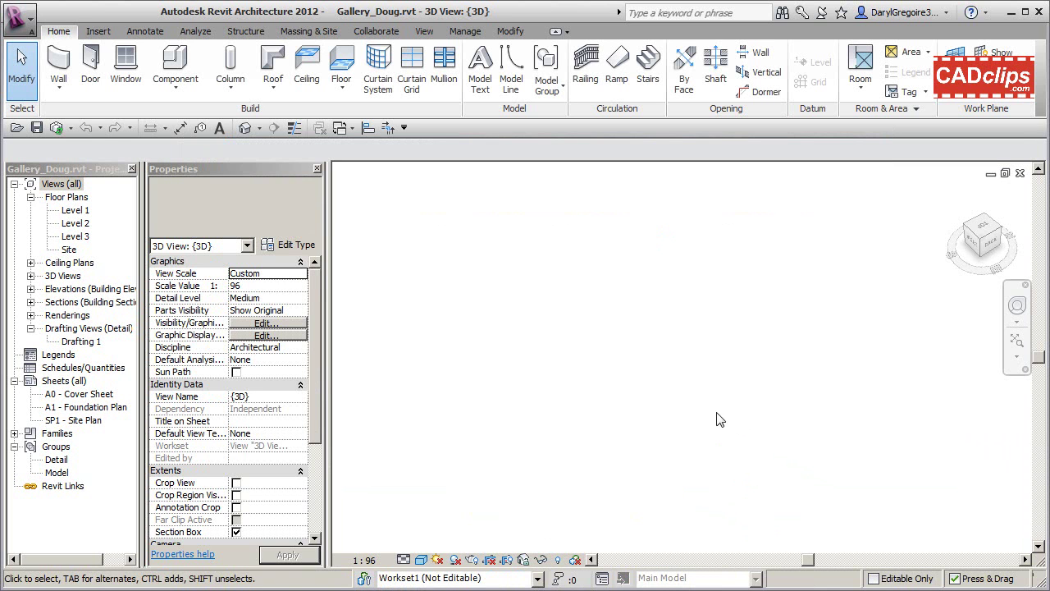
# - Reopen Workset1 in Gallery_Doug by setting its Opened status to Yes
pyautogui.click(364, 577)
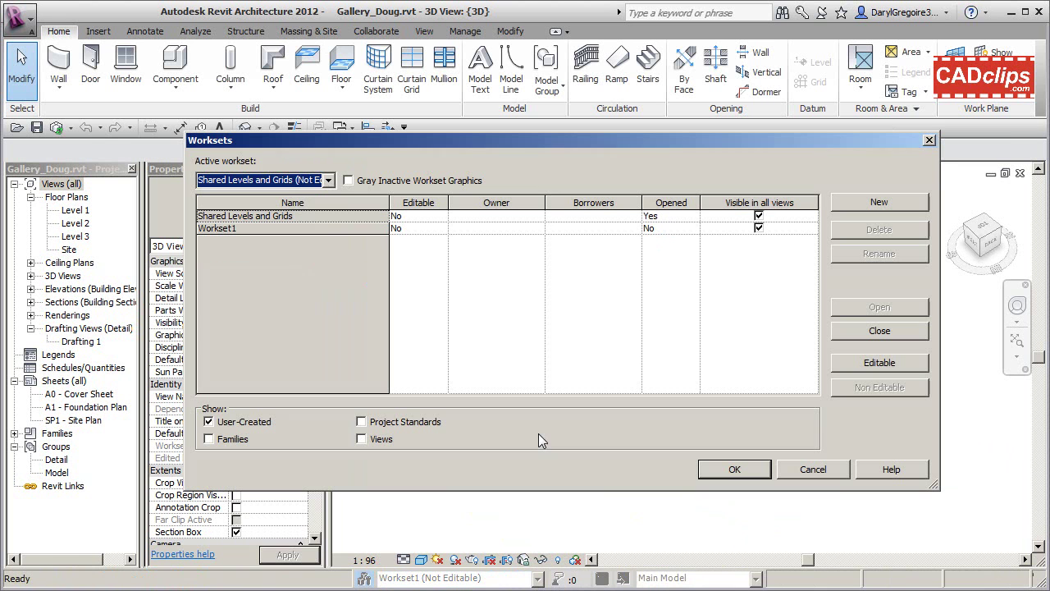
pyautogui.click(689, 230)
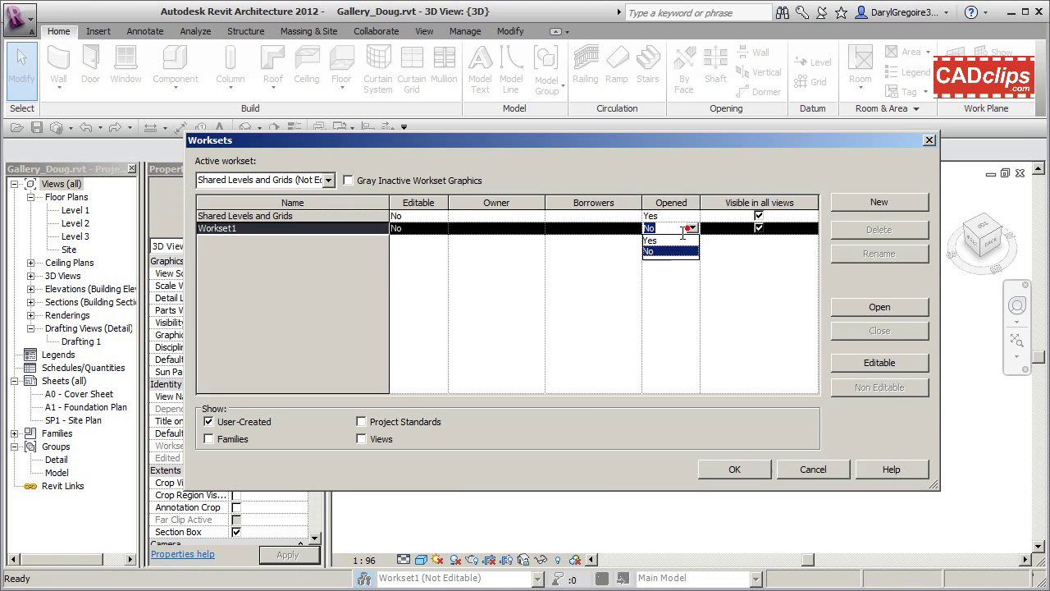
pyautogui.click(656, 242)
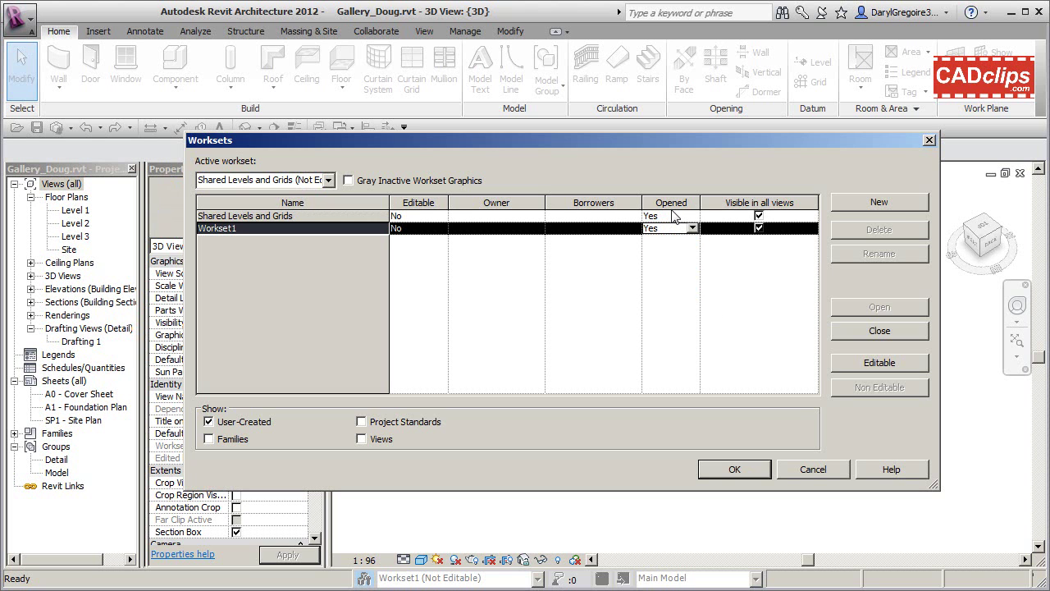
pyautogui.click(417, 259)
pyautogui.moveTo(527, 135); pyautogui.dragTo(521, 149)
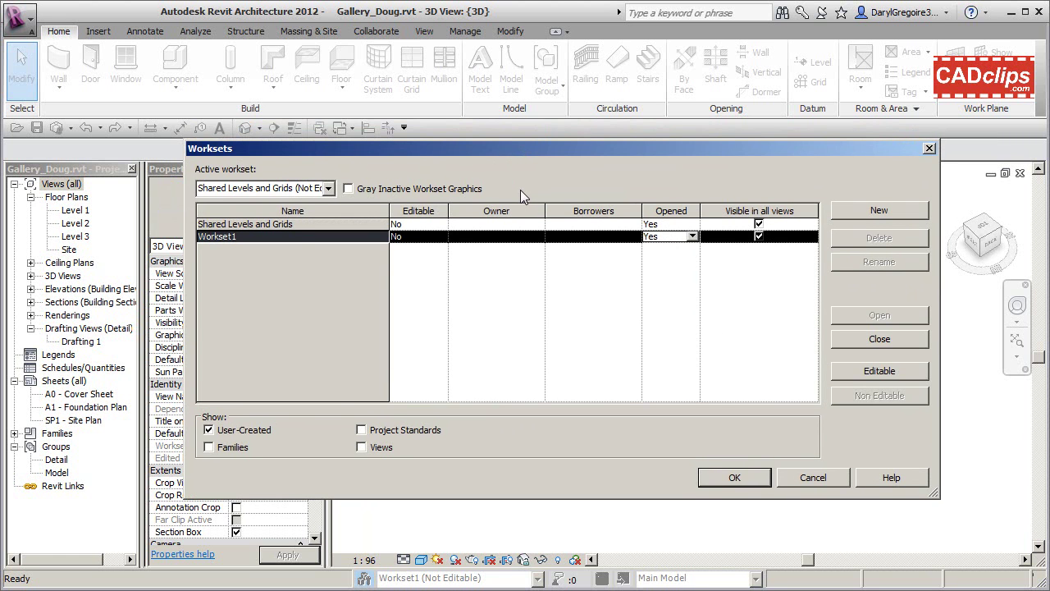
pyautogui.click(731, 479)
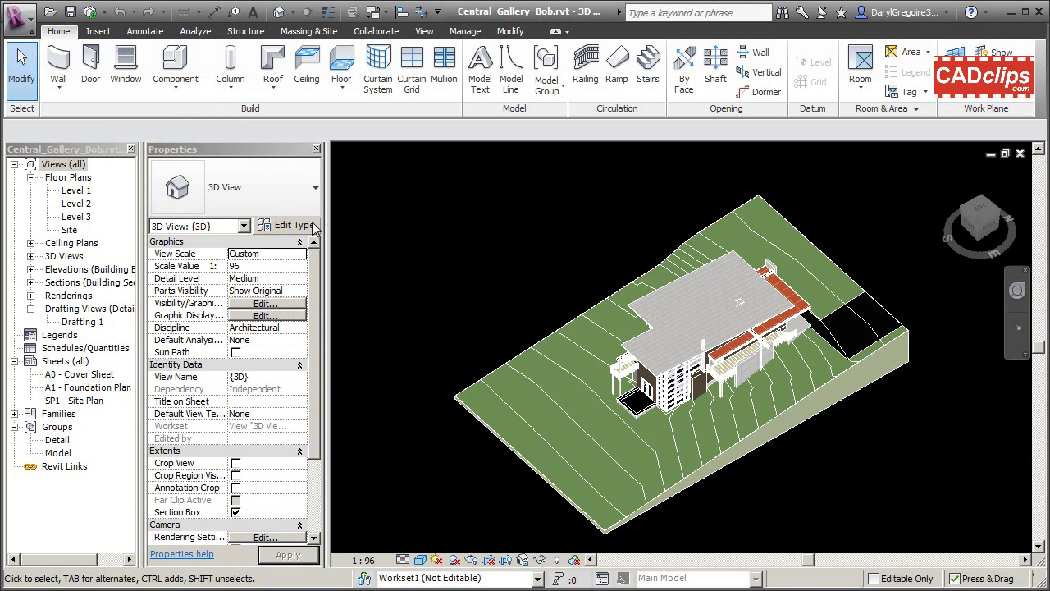
# - Review the editable, owner and opened status of the worksets in Central_Gallery_Bob
pyautogui.click(363, 578)
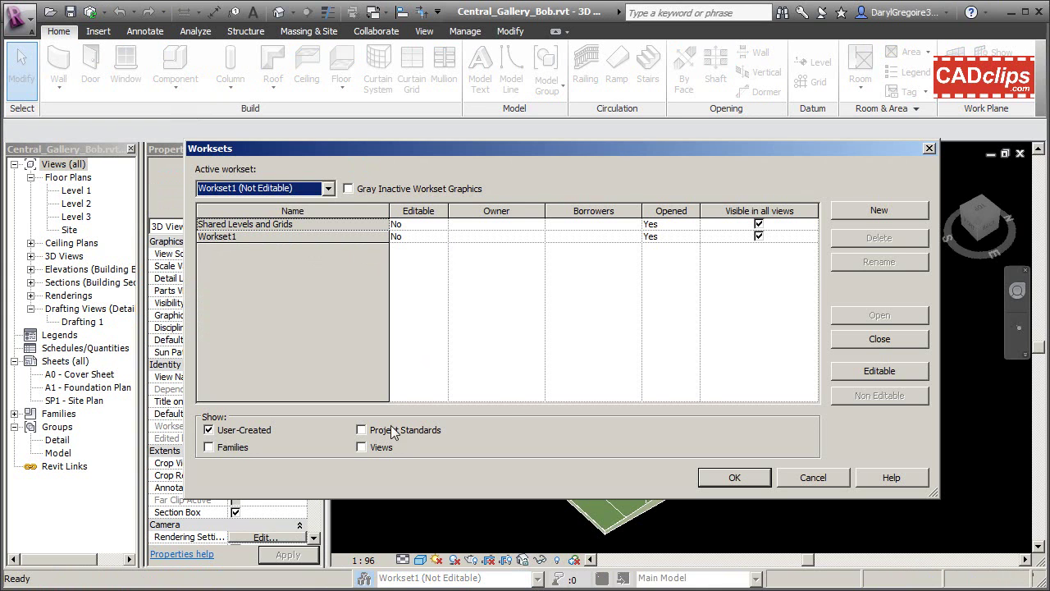
pyautogui.click(730, 478)
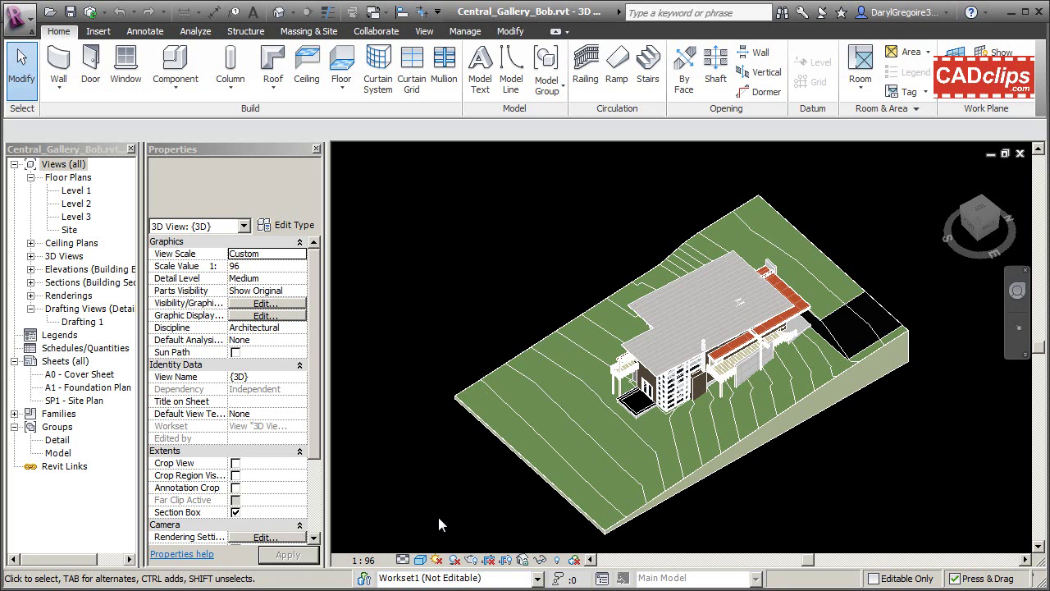
# - Edit the footprint of the Metal Panels roof and delete the long straight boundary line along its uphill edge
pyautogui.click(662, 297)
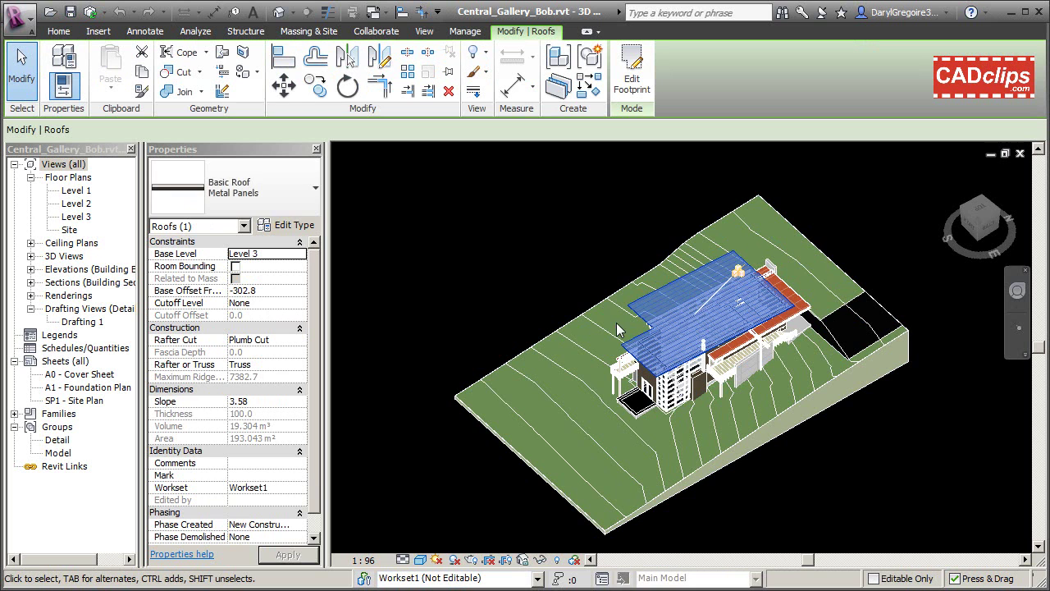
pyautogui.click(615, 329)
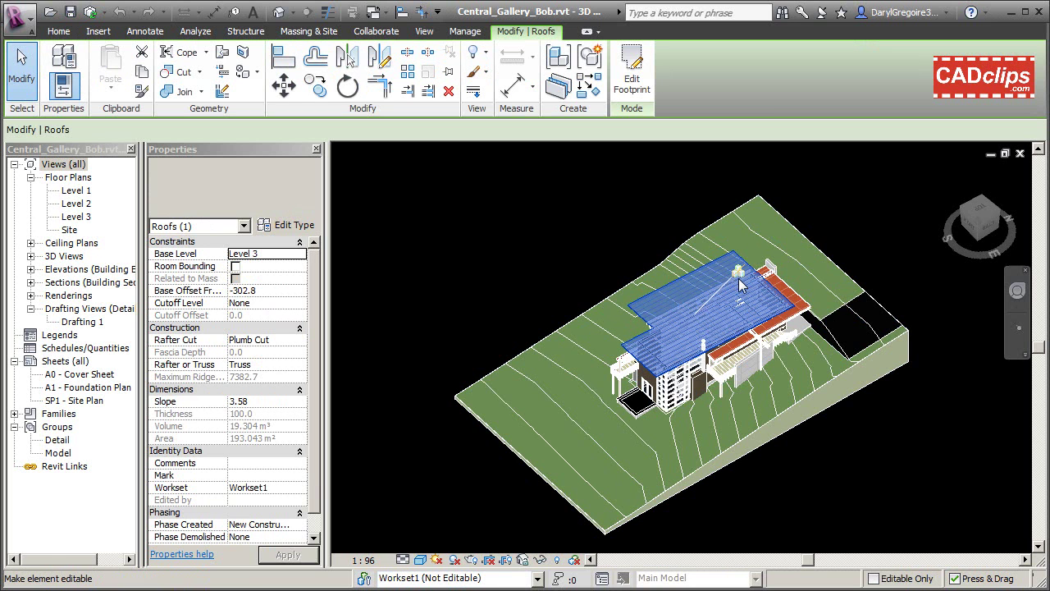
pyautogui.click(632, 86)
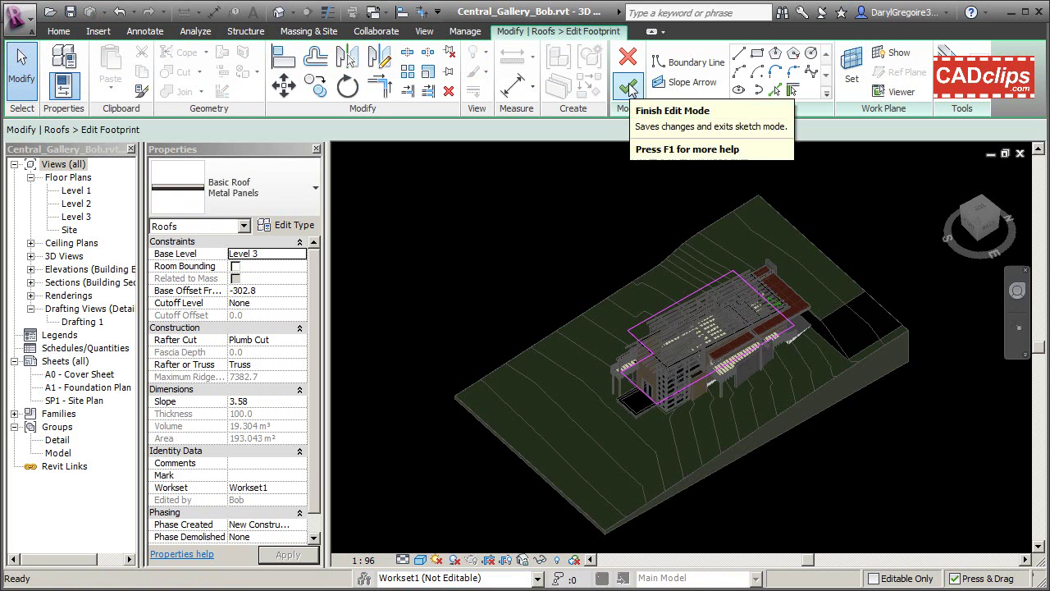
pyautogui.click(676, 295)
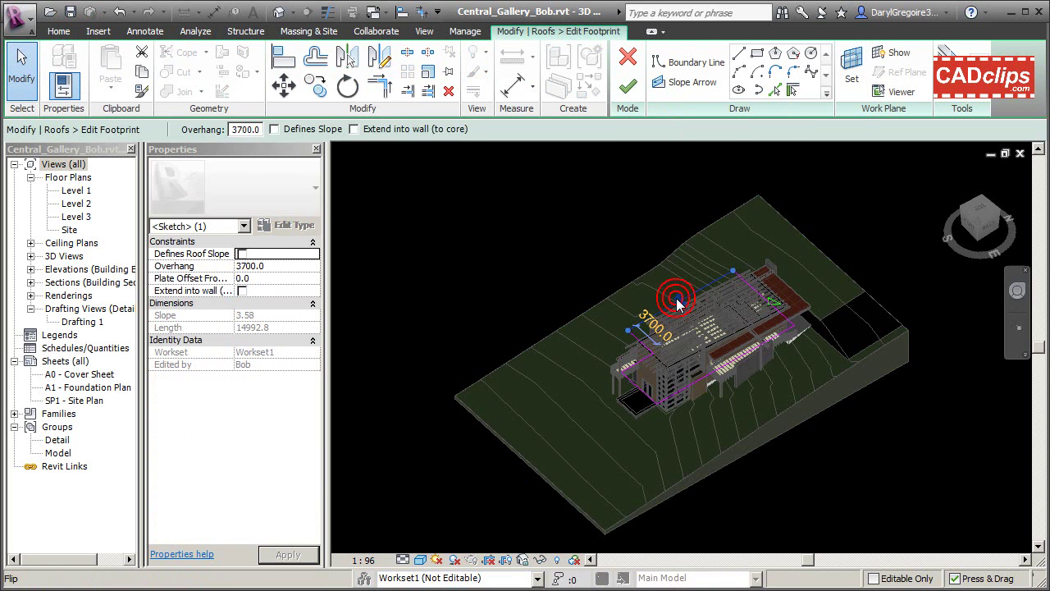
pyautogui.press('Delete')
# - Try to close the roof footprint with a Start-End-Radius arc along the uphill edge and finish the sketch
pyautogui.click(739, 71)
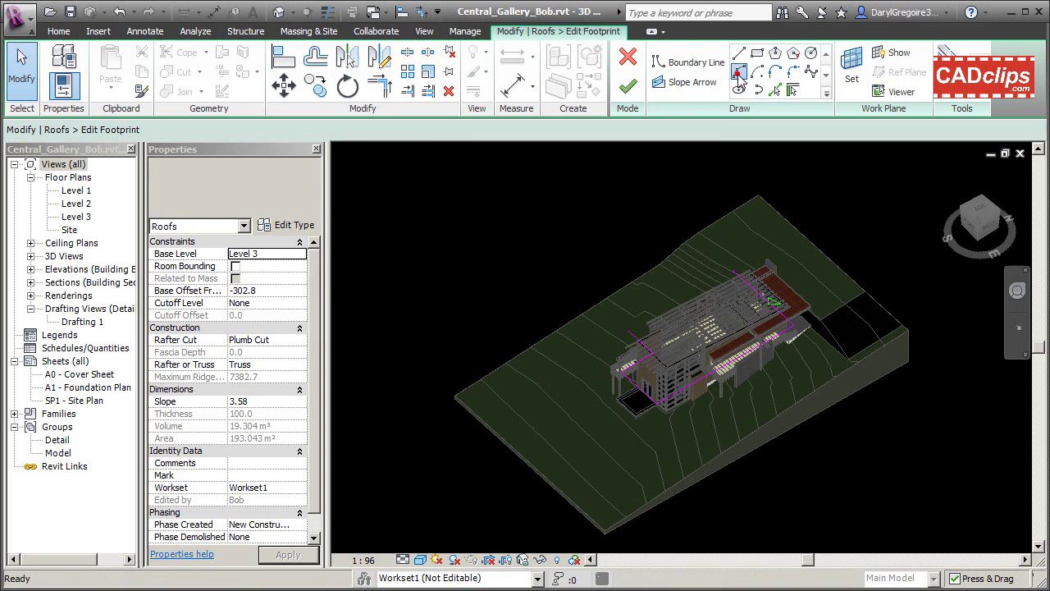
pyautogui.click(632, 328)
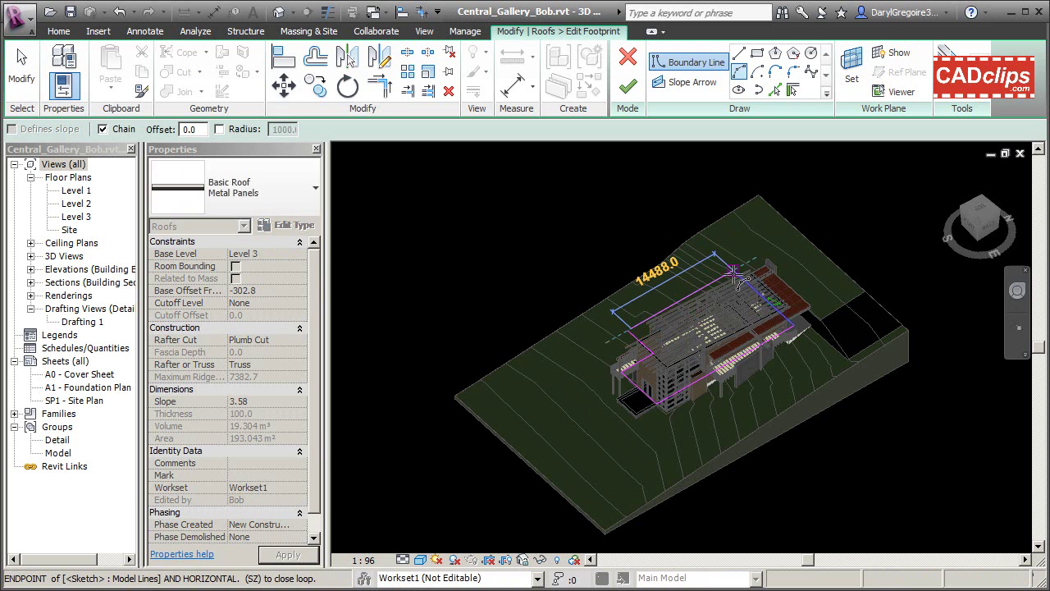
pyautogui.click(689, 279)
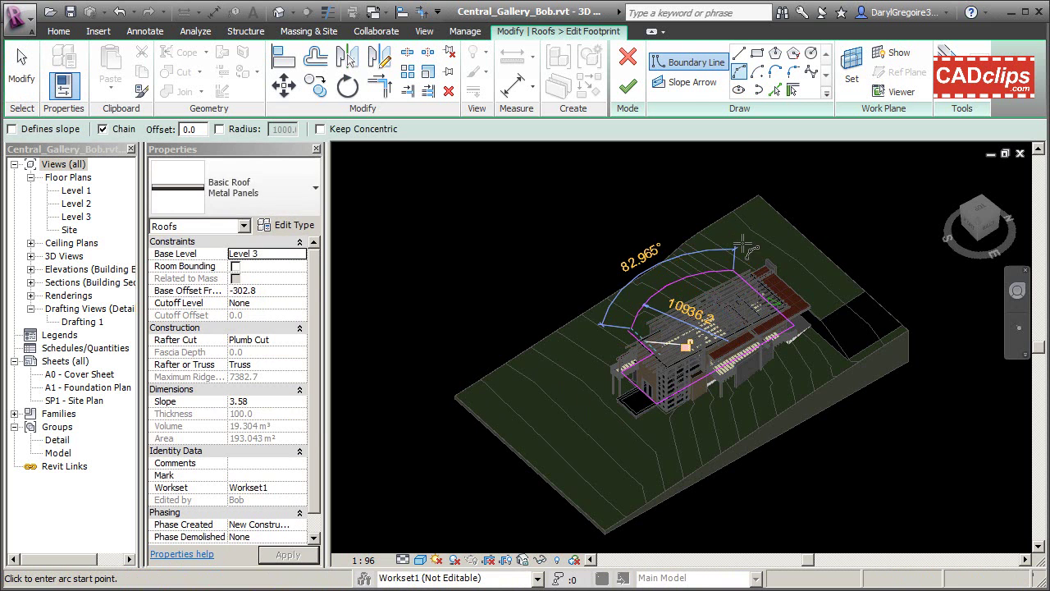
pyautogui.click(628, 86)
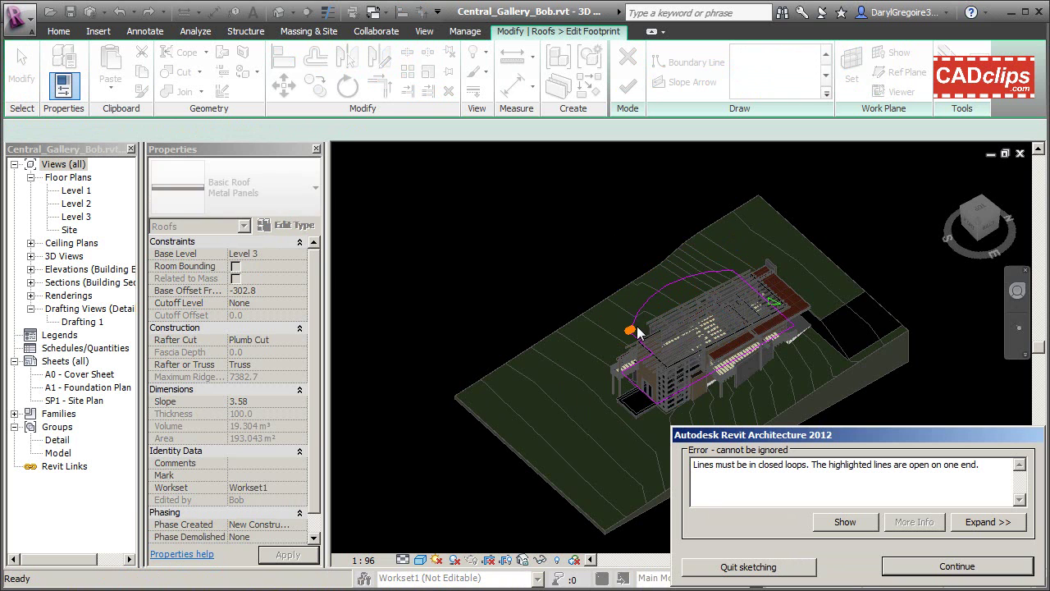
pyautogui.click(940, 566)
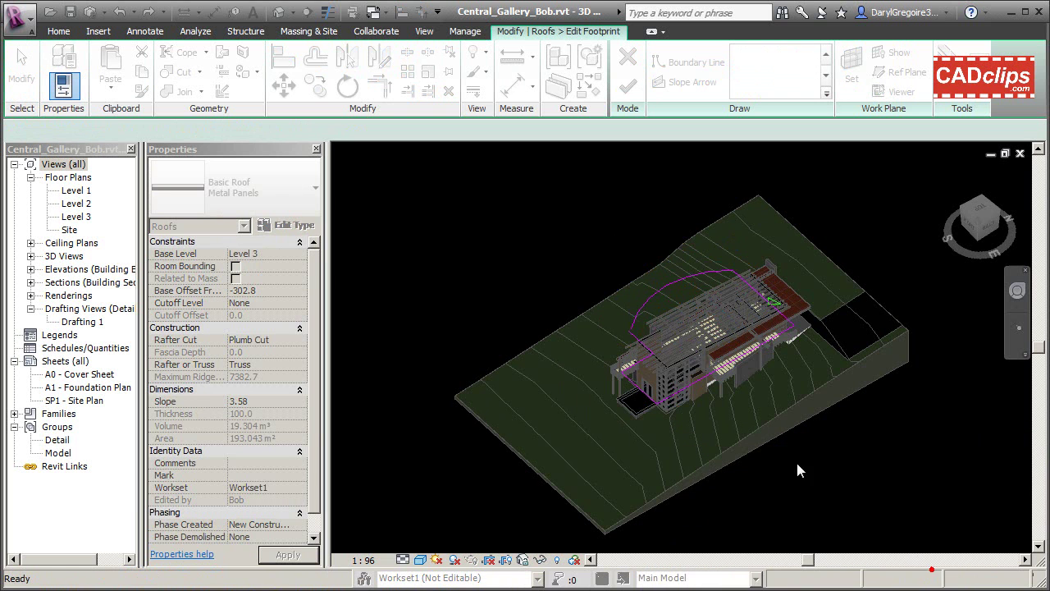
# - Delete the arc that fails to close the uphill side of the roof footprint
pyautogui.scroll(3, 645, 328)
pyautogui.press('Escape')
pyautogui.press('Escape')
pyautogui.click(627, 330)
pyautogui.press('Delete')
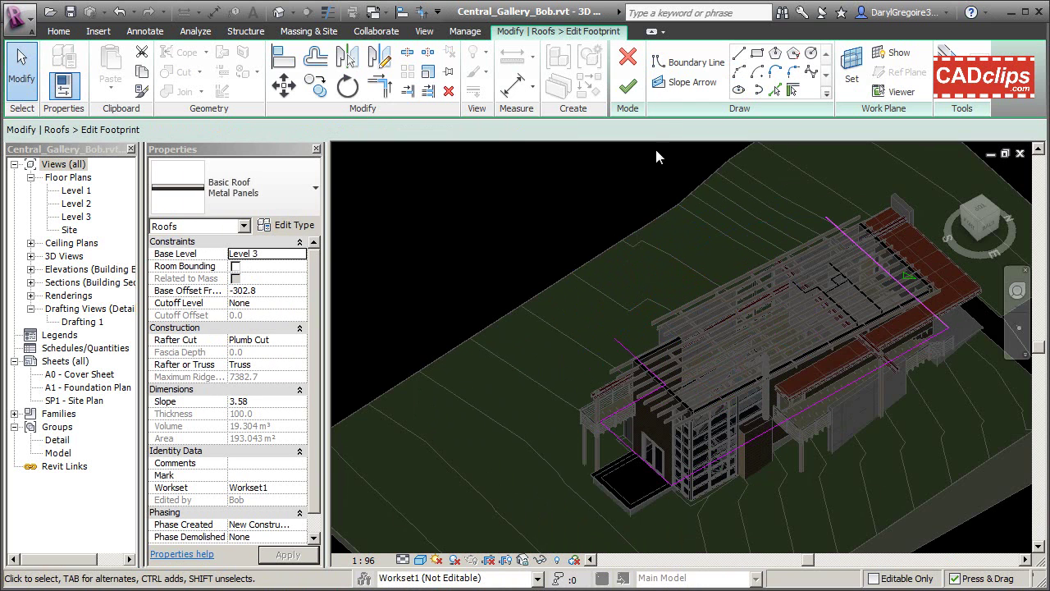
# - Draw an outward-bulging Start-End-Radius arc between the two open boundary endpoints and finish the roof footprint
pyautogui.click(741, 74)
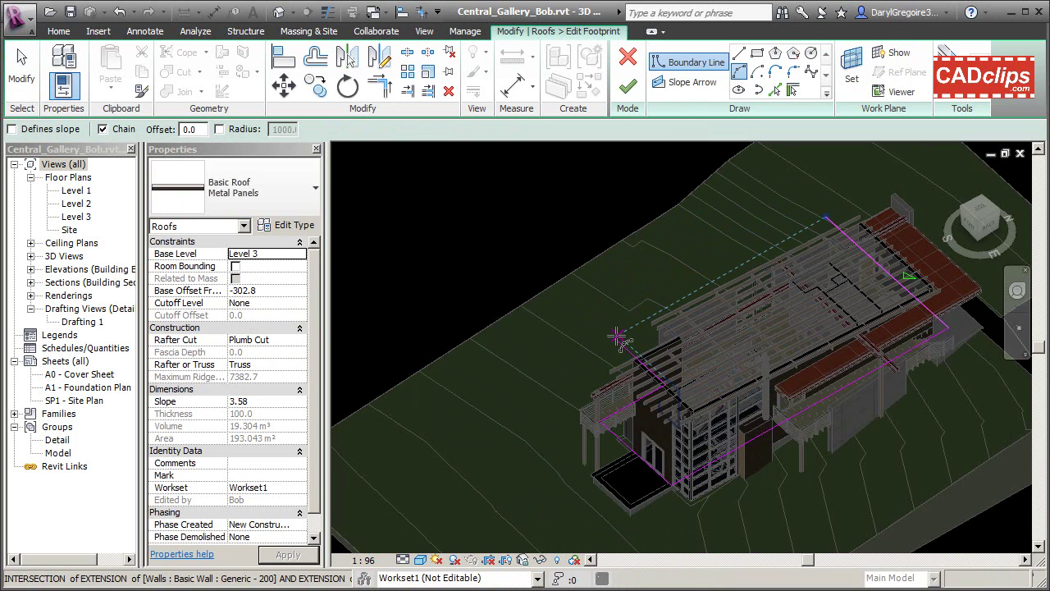
pyautogui.click(615, 339)
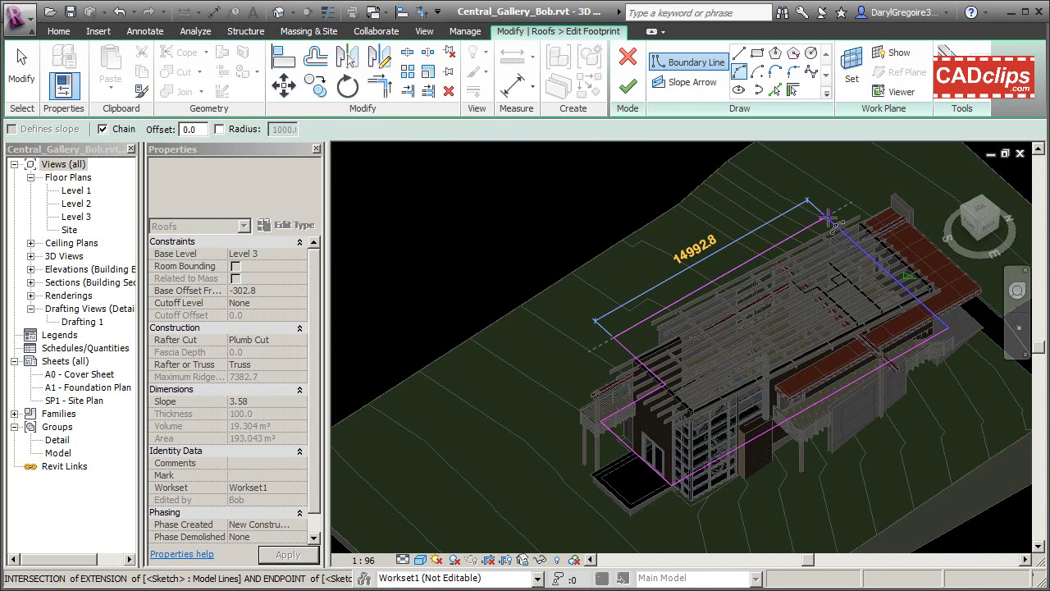
pyautogui.click(827, 219)
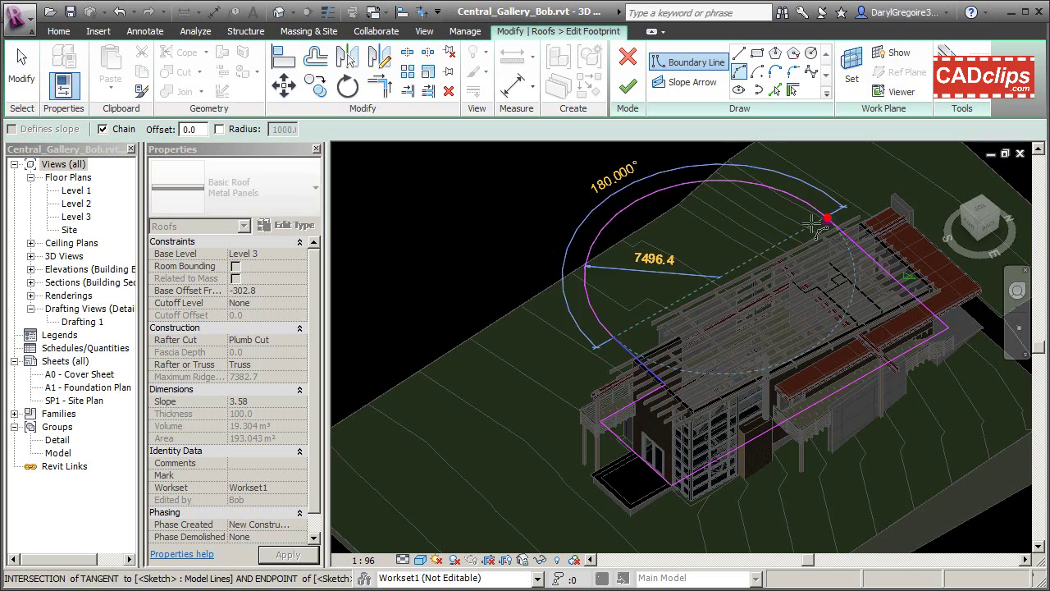
pyautogui.click(741, 230)
pyautogui.click(628, 87)
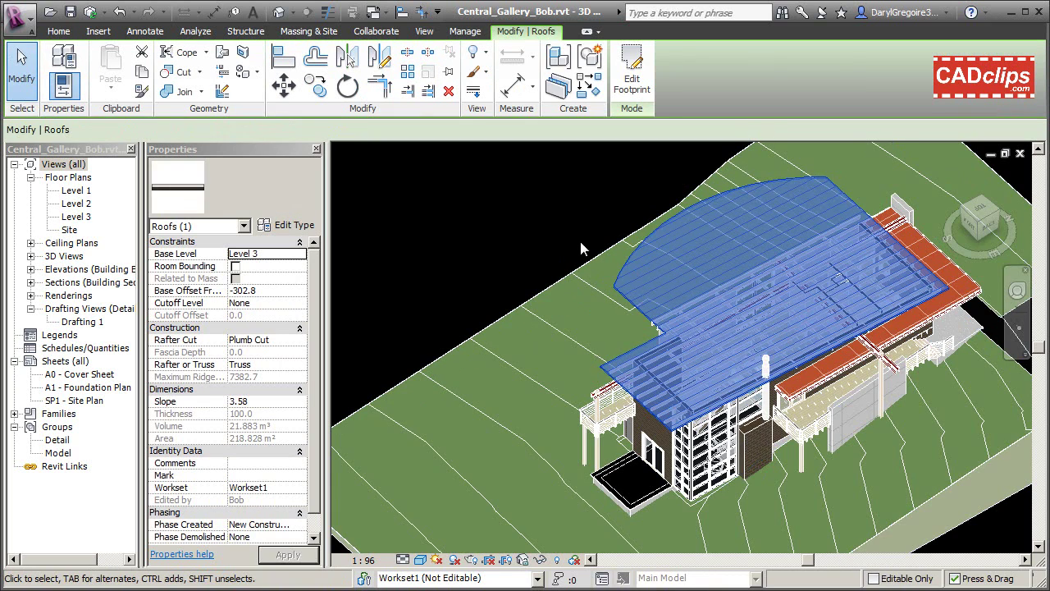
pyautogui.click(573, 236)
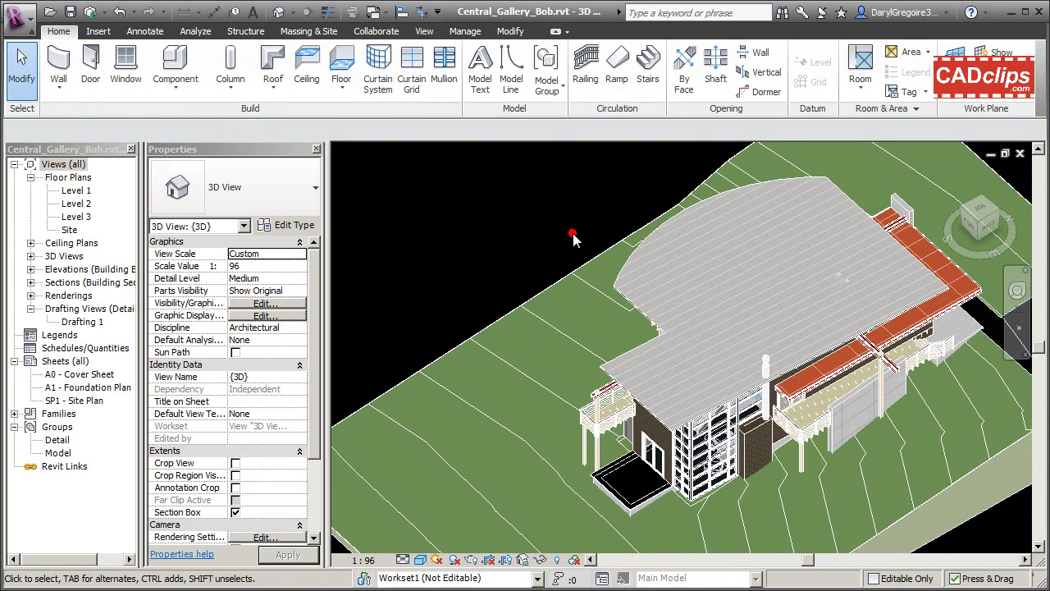
# - Synchronize with the central model Central_Gallery.rvt, turning off Borrowed Elements relinquishing and keeping the local file save on
pyautogui.scroll(-3, 573, 236)
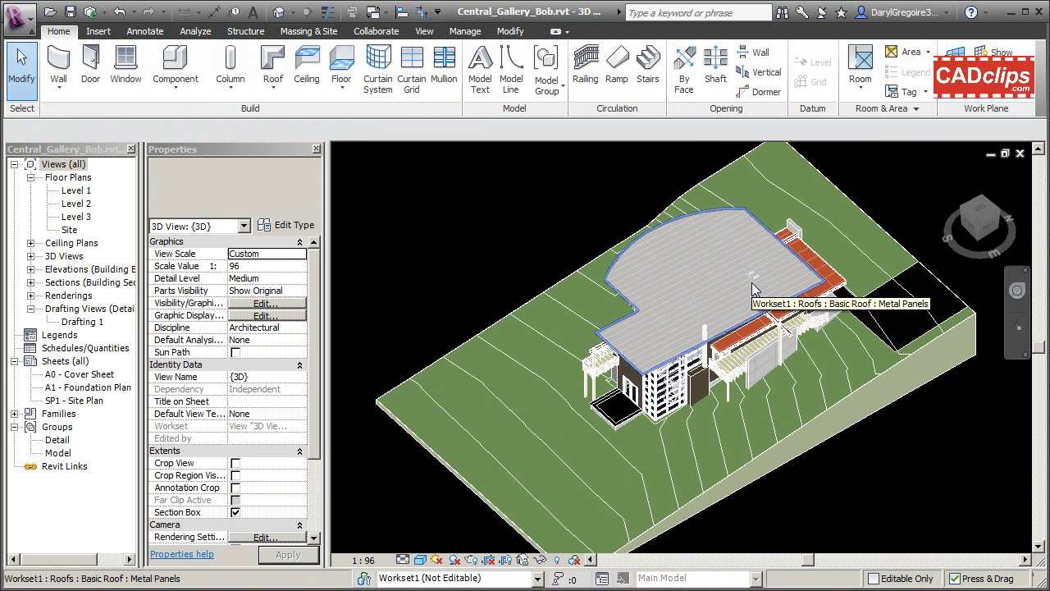
pyautogui.scroll(-2, 753, 289)
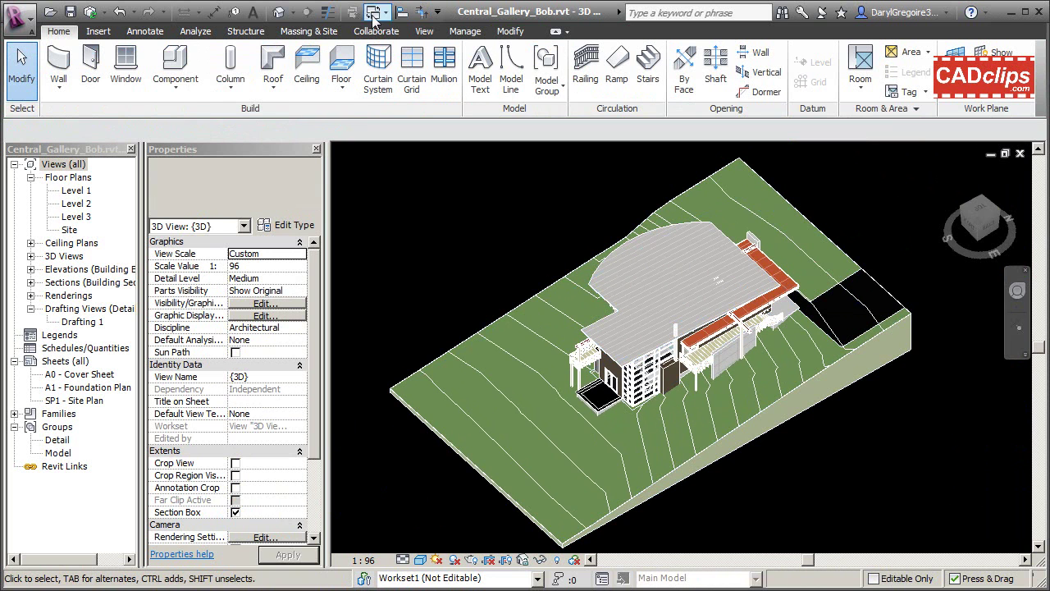
pyautogui.click(381, 32)
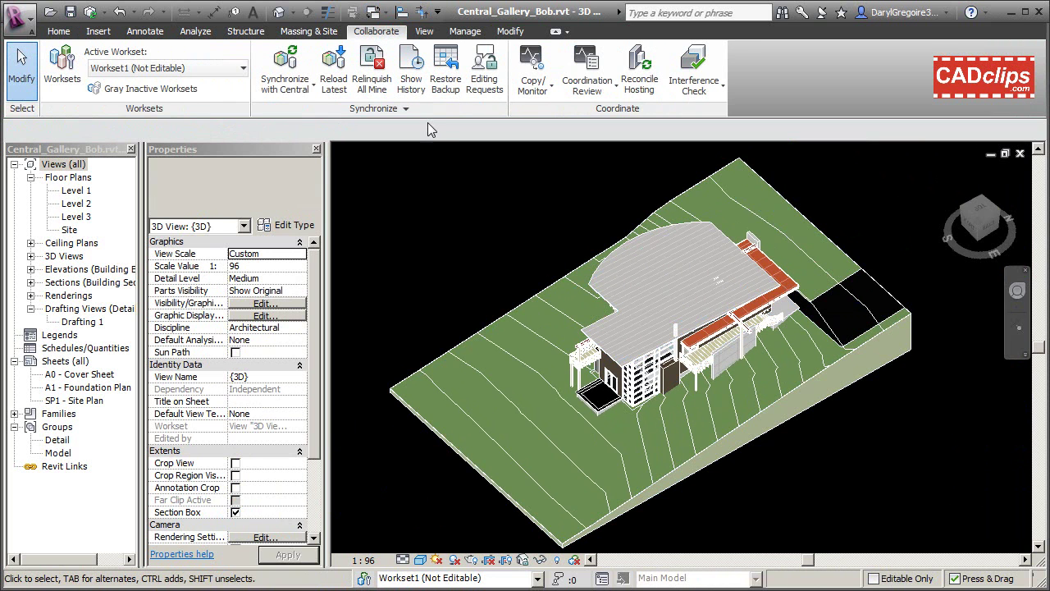
pyautogui.click(310, 82)
pyautogui.click(324, 111)
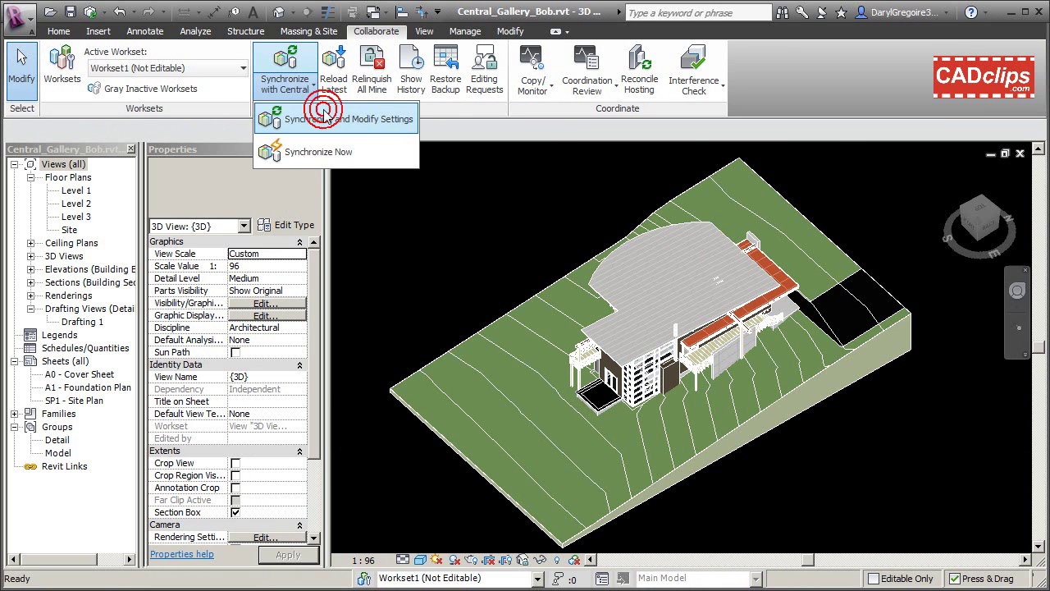
pyautogui.click(344, 286)
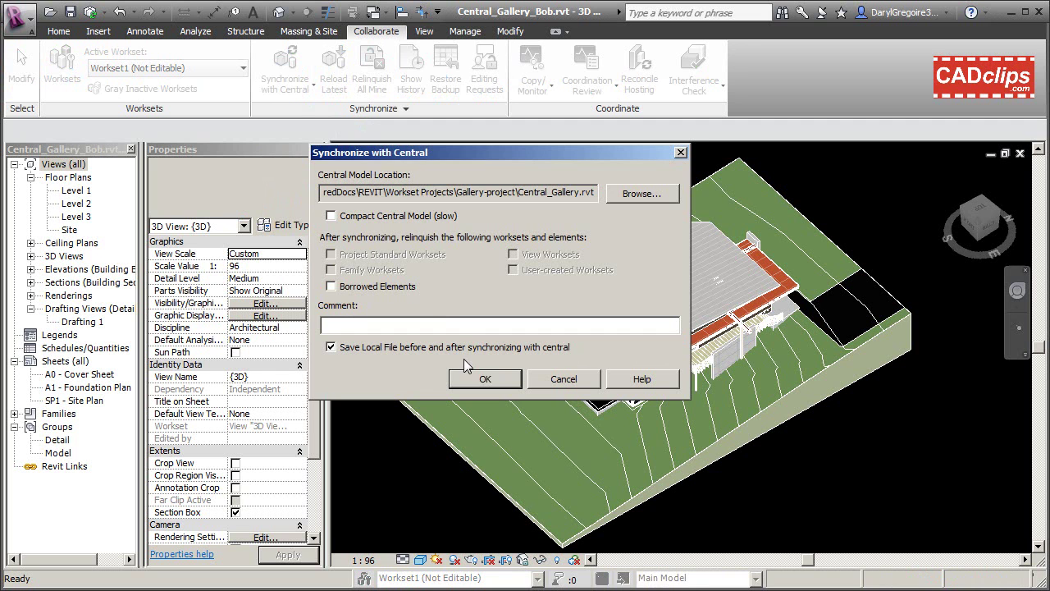
pyautogui.click(481, 381)
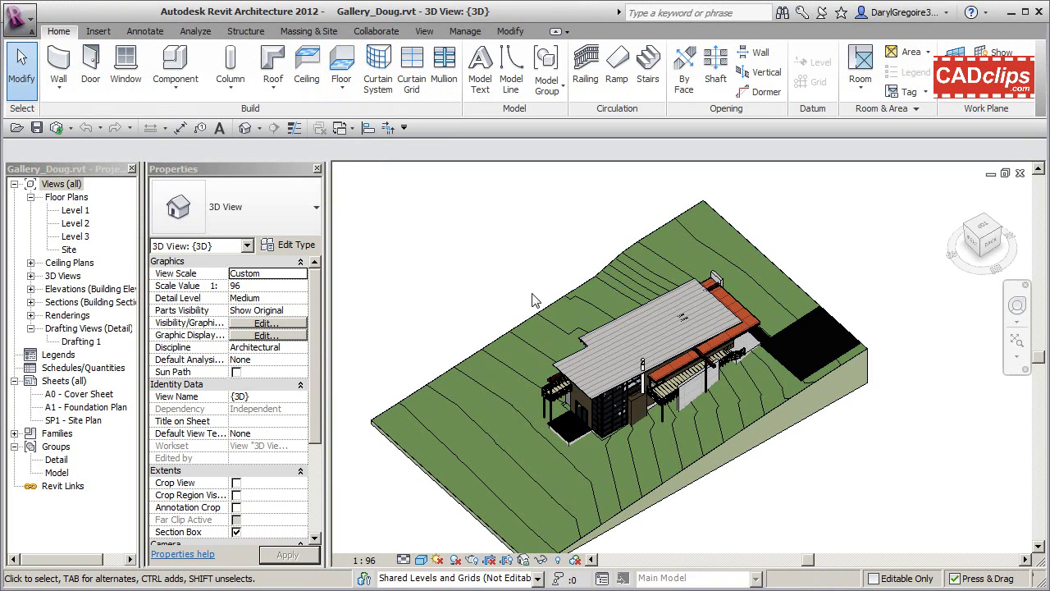
# - Check in the Worksets dialog which team member is borrowing elements of Workset1
pyautogui.keyDown('shift'); pyautogui.moveTo(526, 303); pyautogui.dragTo(549, 283, button='middle'); pyautogui.keyUp('shift')
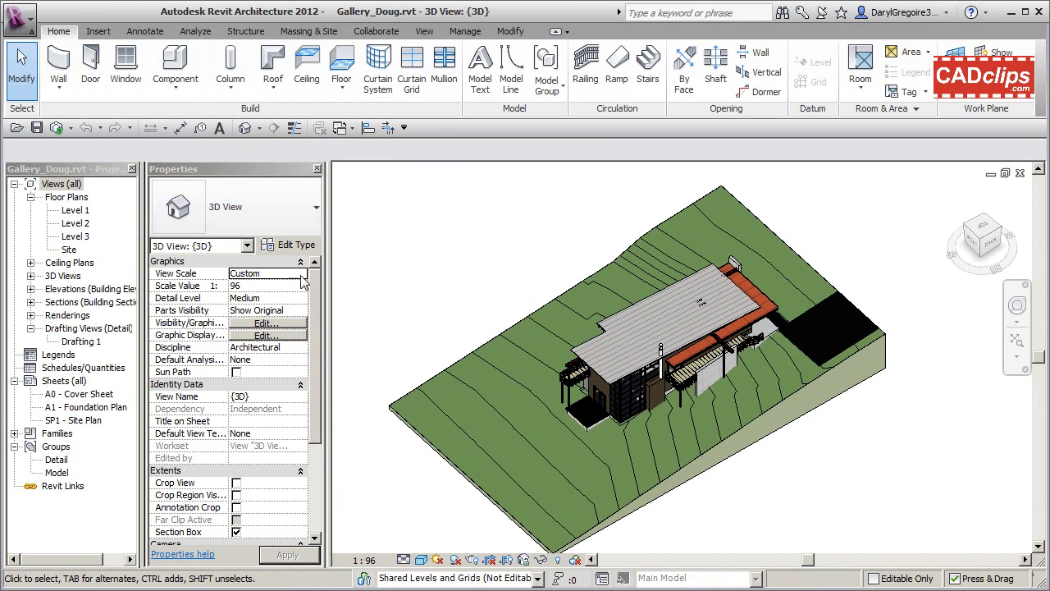
pyautogui.click(365, 578)
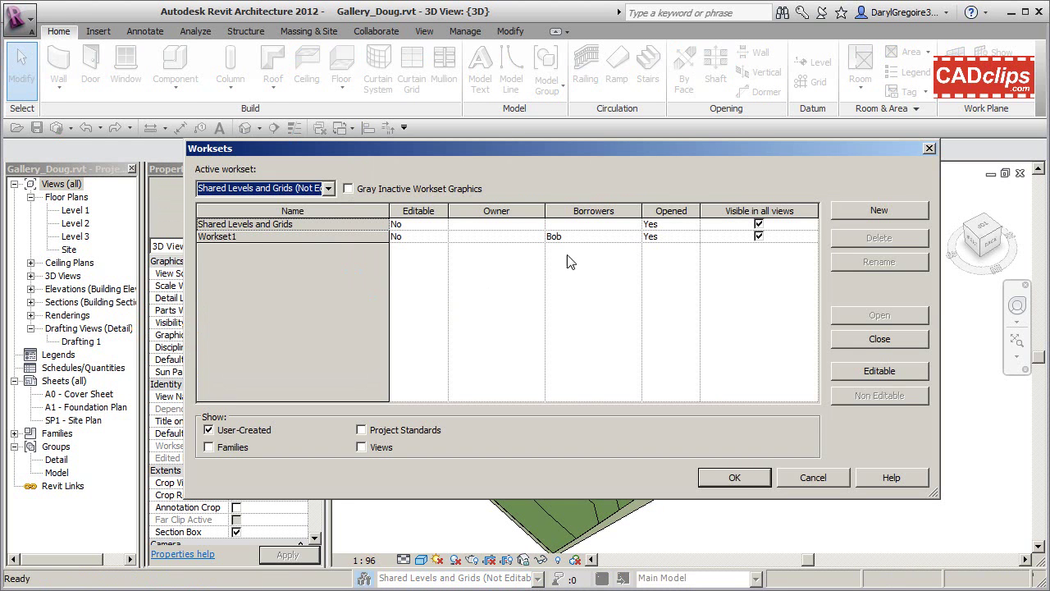
pyautogui.click(736, 477)
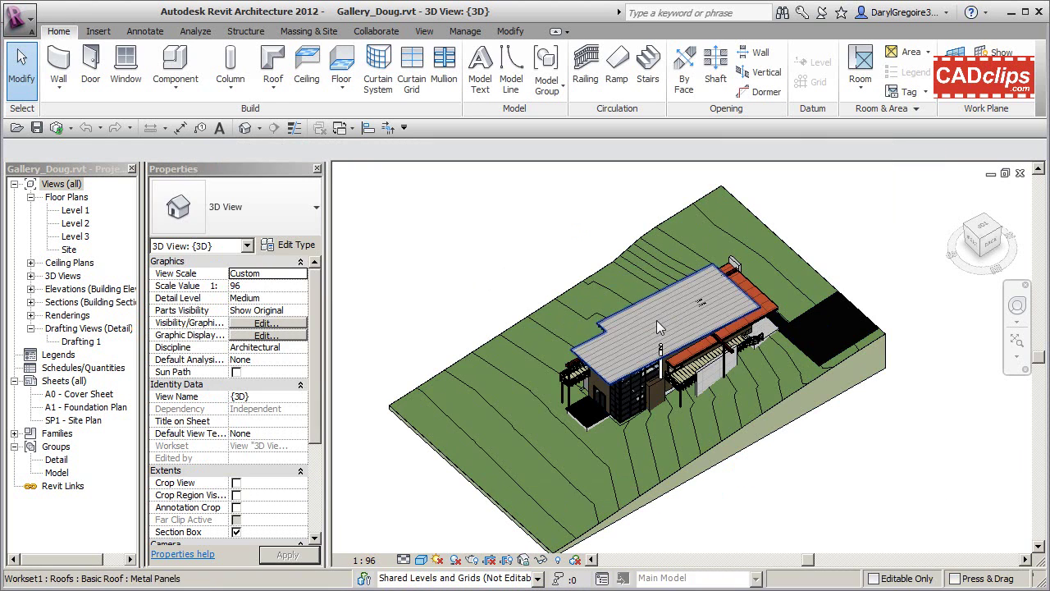
# - Try to edit the footprint of the main Metal Panels roof and read why the edit is blocked
pyautogui.click(652, 306)
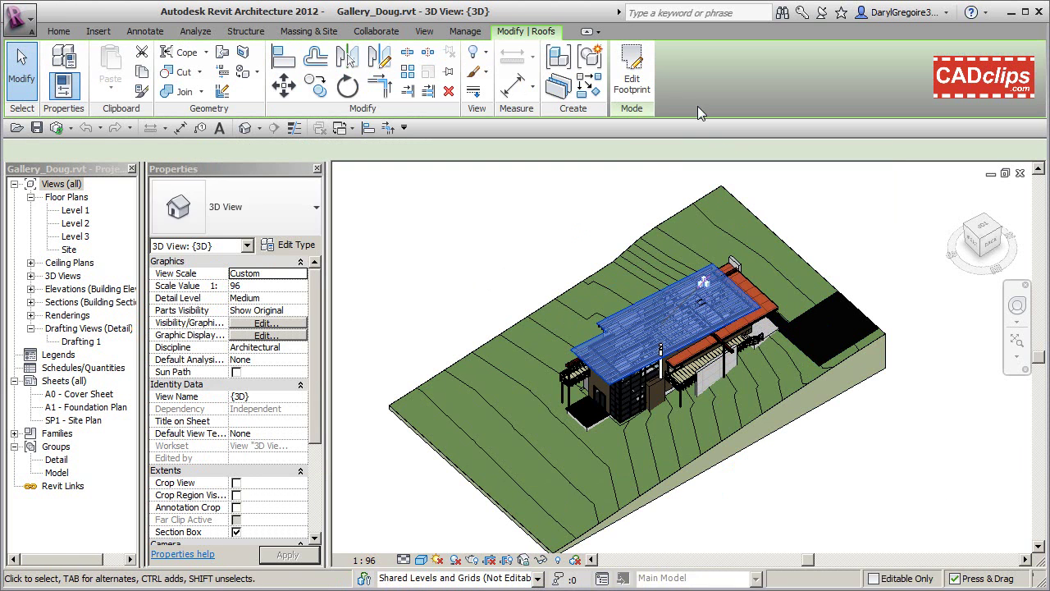
pyautogui.click(632, 82)
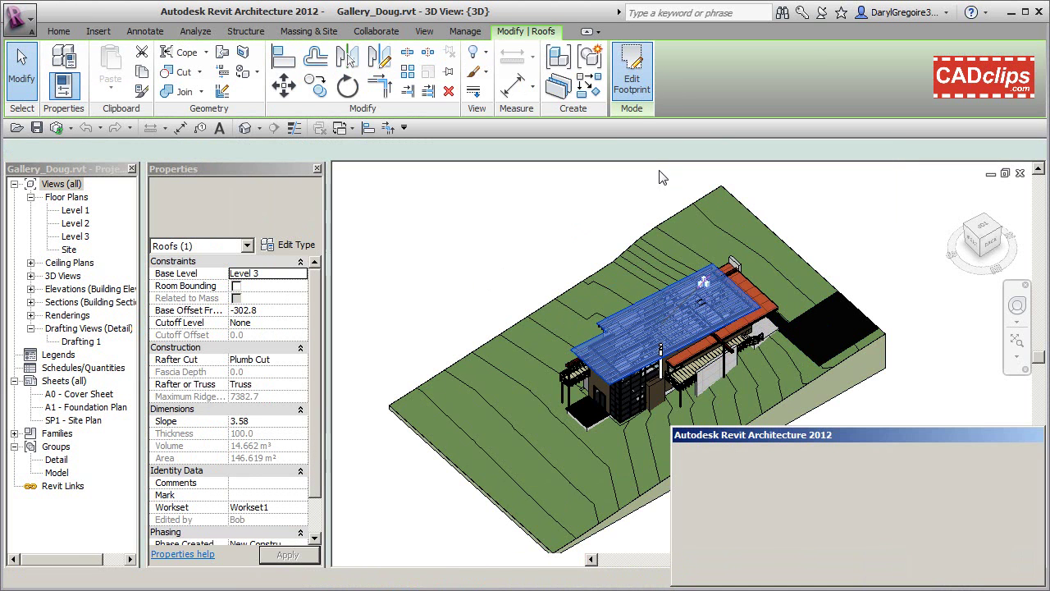
pyautogui.moveTo(704, 435); pyautogui.dragTo(313, 245)
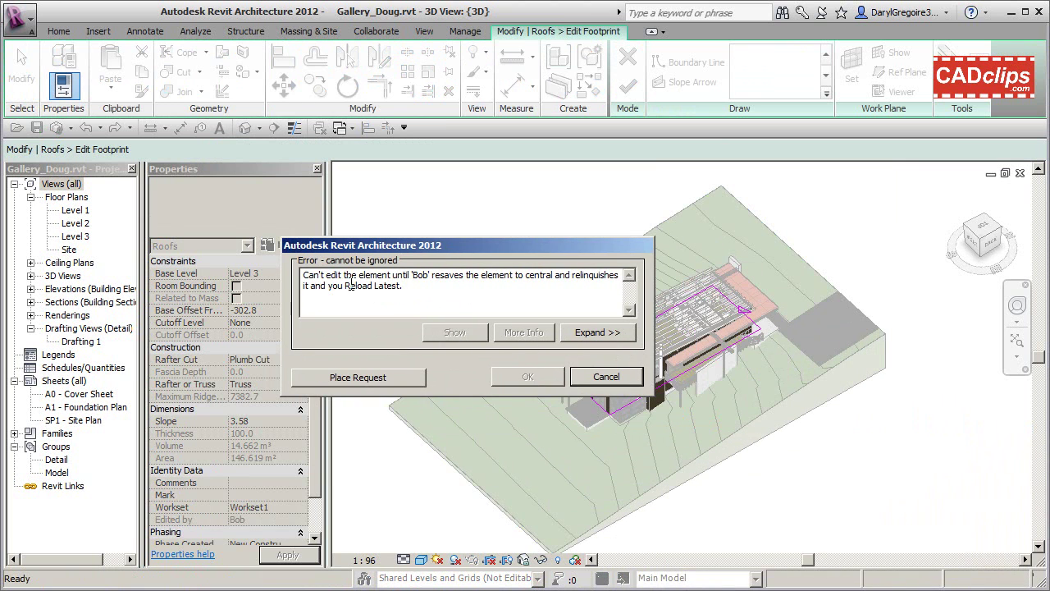
pyautogui.moveTo(432, 275); pyautogui.dragTo(408, 275)
pyautogui.click(465, 281)
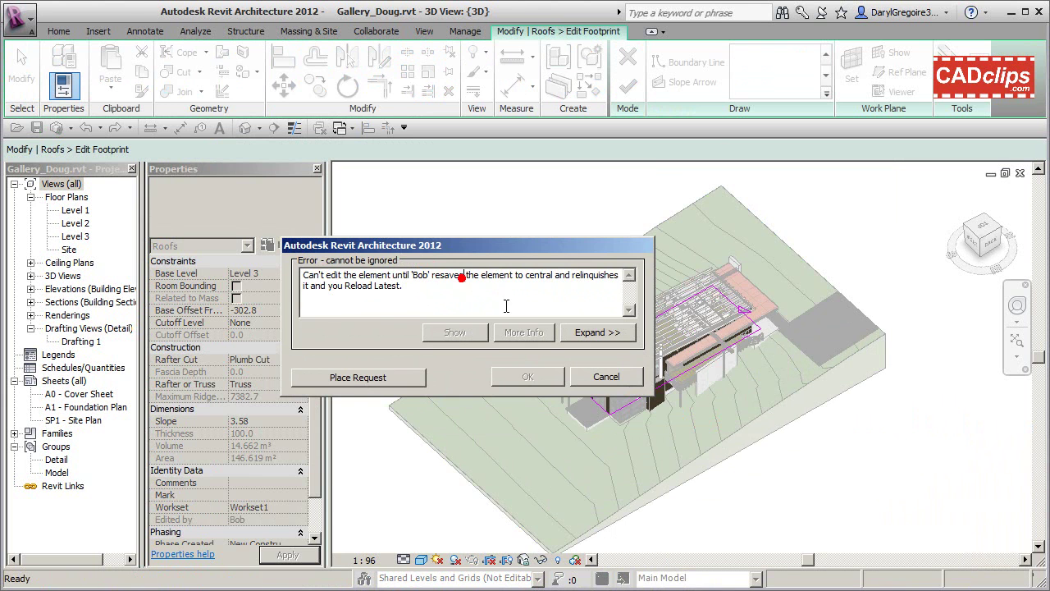
pyautogui.keyDown('shift'); pyautogui.click(570, 275); pyautogui.keyUp('shift')
pyautogui.click(416, 284)
# - Place an editing request for the Metal Panels roof with its current borrower and cancel the footprint edit
pyautogui.click(371, 378)
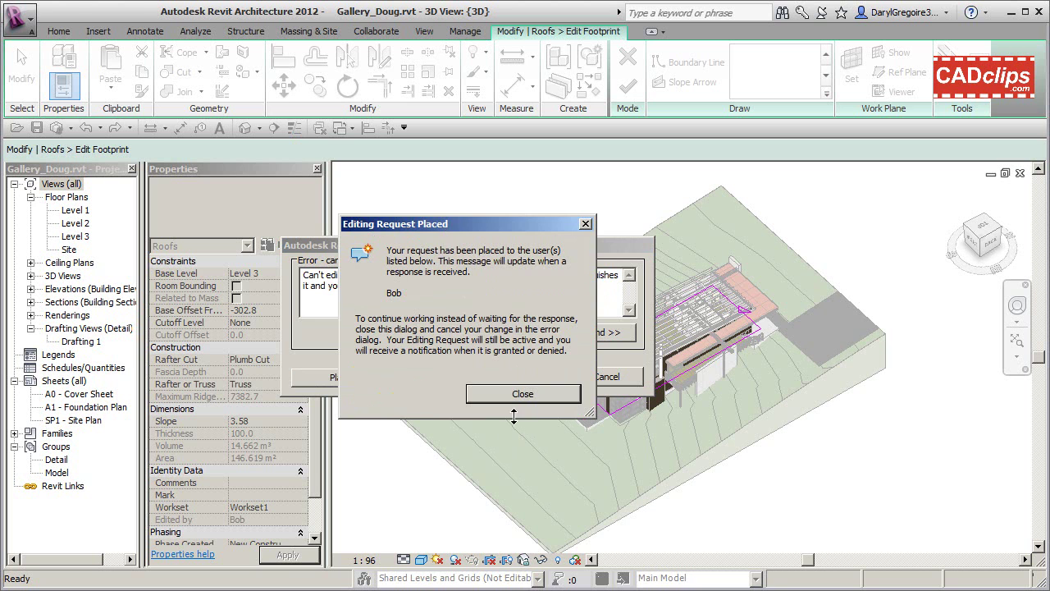
pyautogui.click(522, 394)
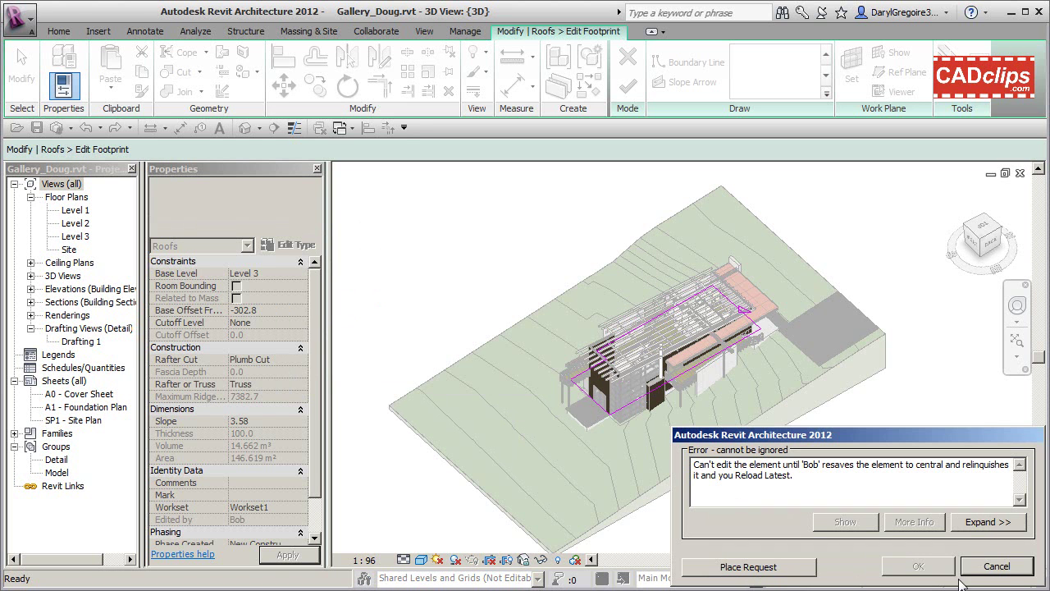
pyautogui.click(987, 571)
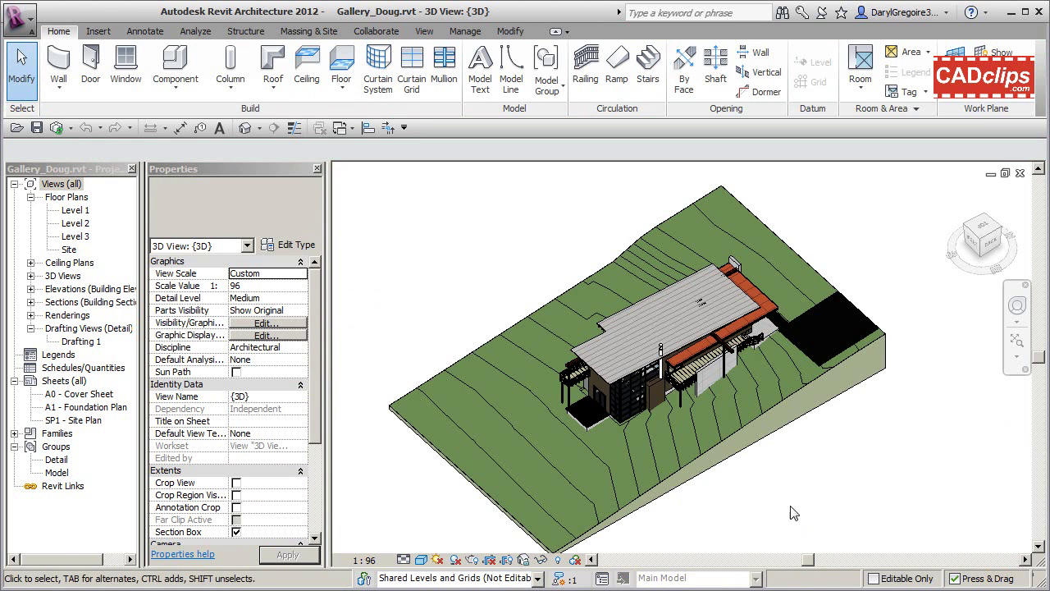
# - Try to make the Metal Panels roof editable directly in the 3D view, then cancel the attempt
pyautogui.click(652, 306)
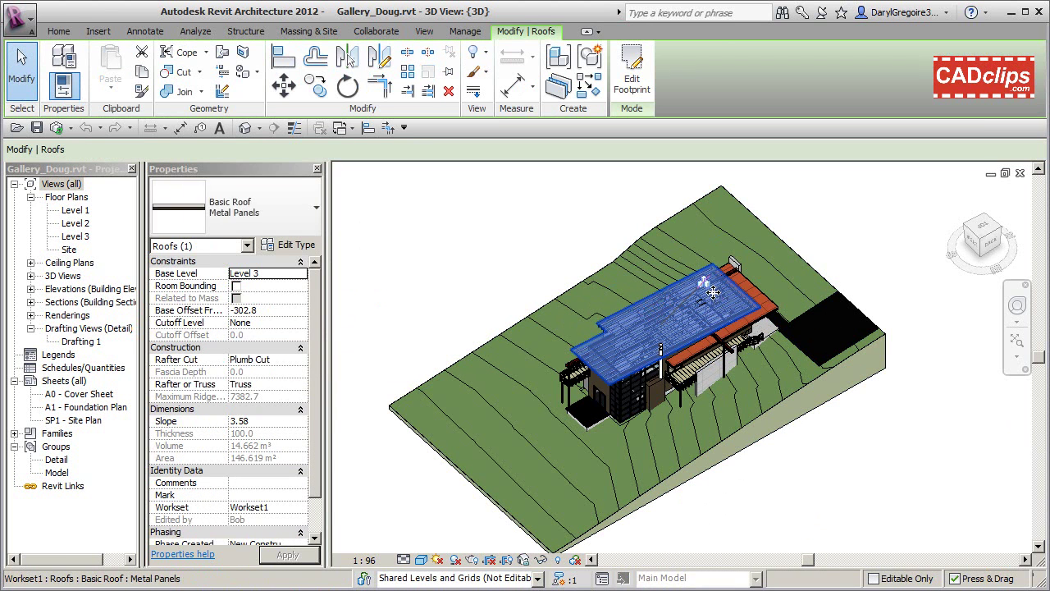
pyautogui.click(704, 282)
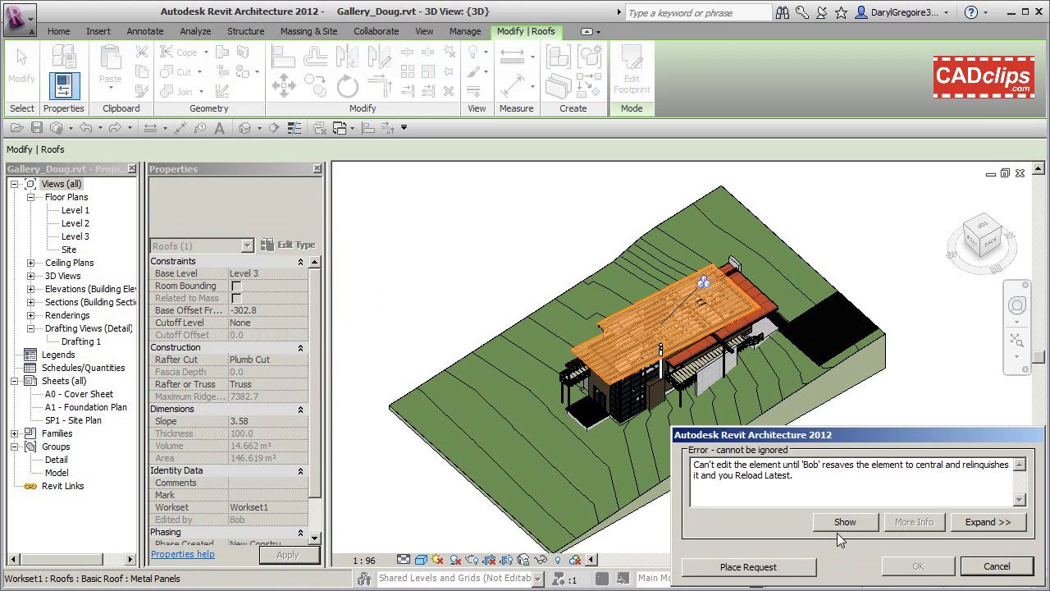
pyautogui.click(996, 568)
pyautogui.click(877, 456)
pyautogui.moveTo(874, 452); pyautogui.dragTo(845, 460, button='middle')
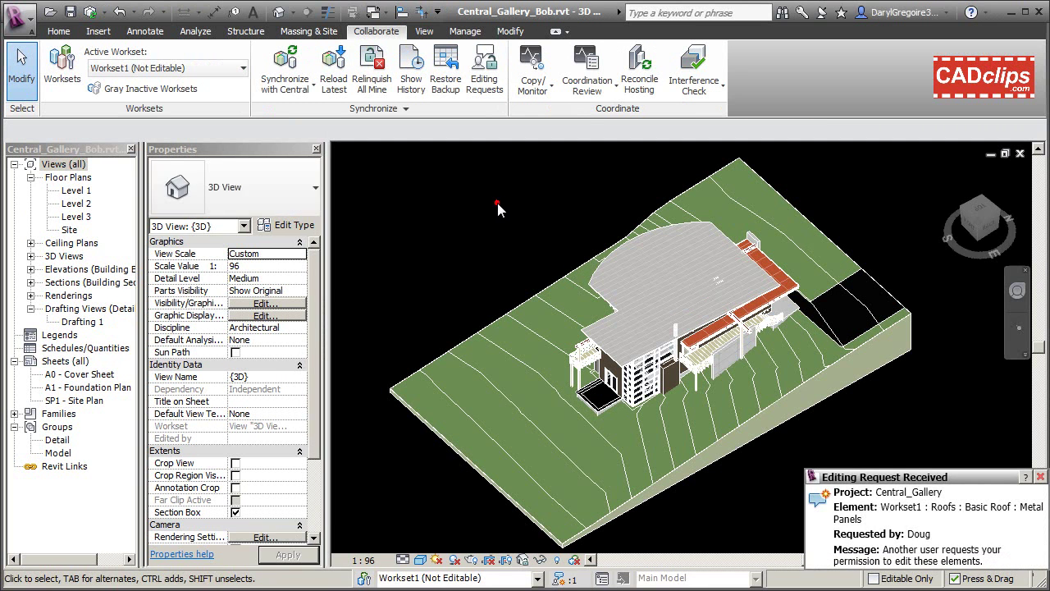
# - Review the editing request notification and its help page in the borrower's local file, then dismiss both
pyautogui.moveTo(881, 482); pyautogui.dragTo(430, 185)
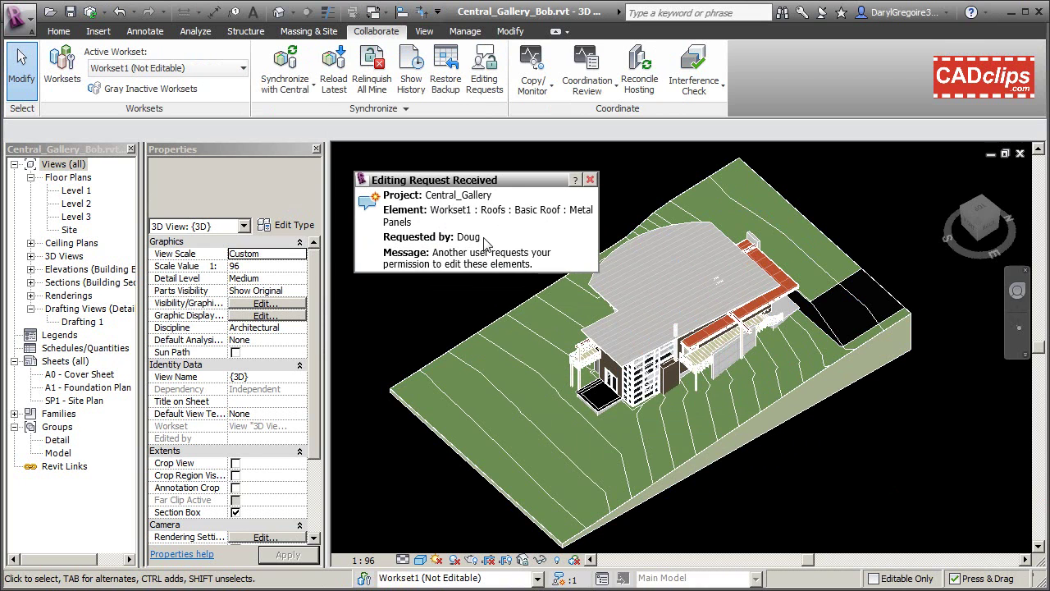
pyautogui.moveTo(484, 182); pyautogui.dragTo(473, 166)
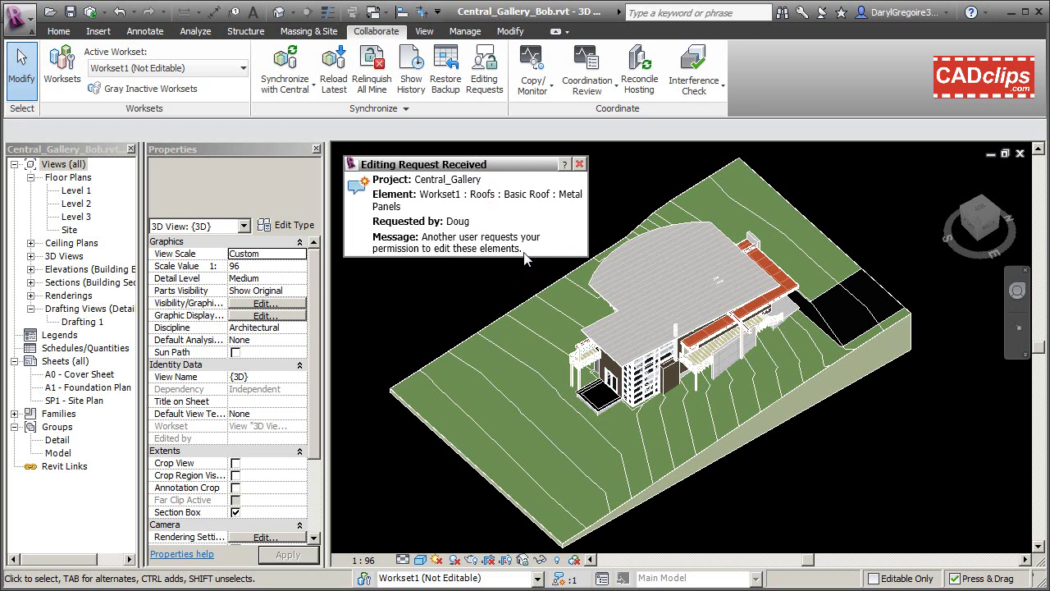
pyautogui.click(565, 165)
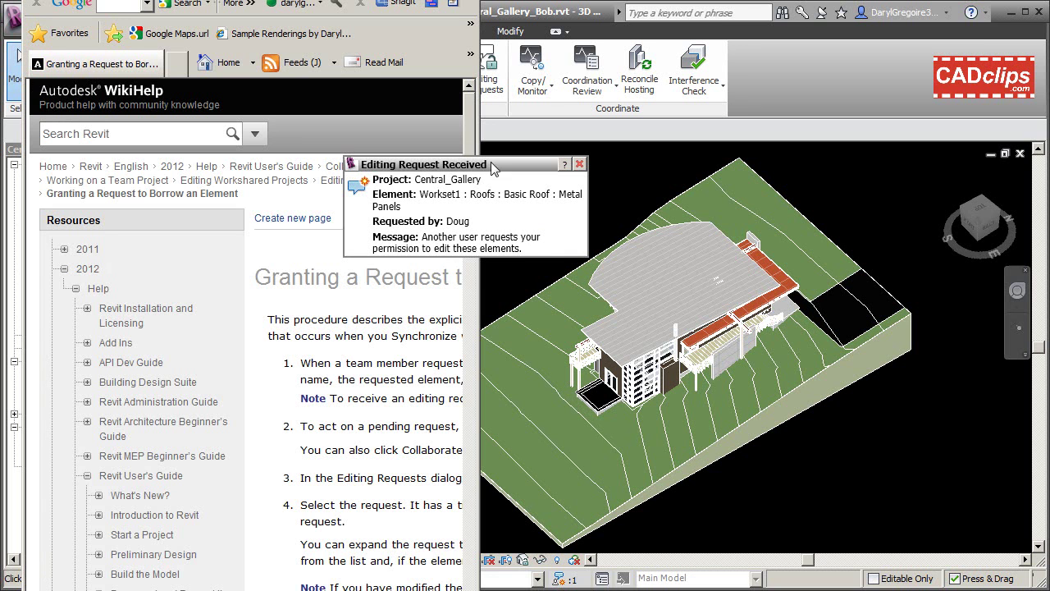
pyautogui.moveTo(410, 0); pyautogui.dragTo(411, 61)
pyautogui.click(441, 71)
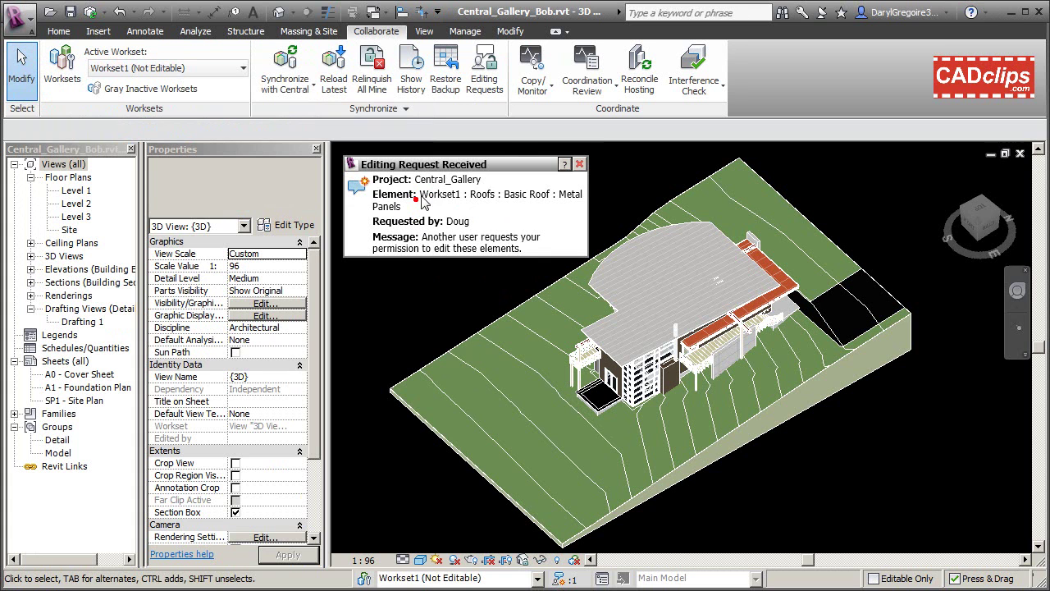
pyautogui.click(580, 164)
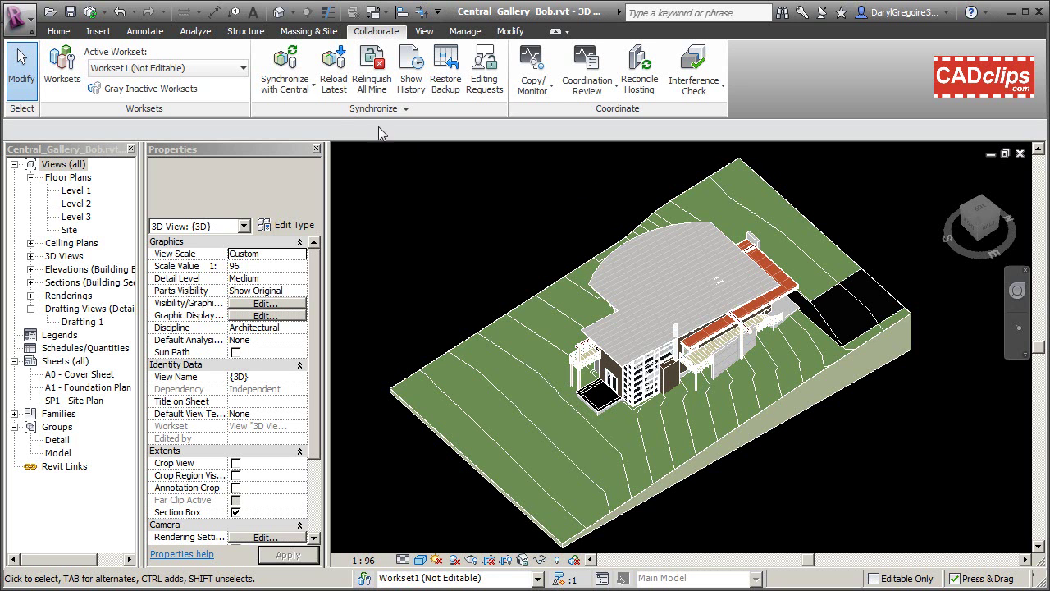
# - Inspect the roof element listed under Workset1 in the teammate's pending editing request and close the request list
pyautogui.click(484, 88)
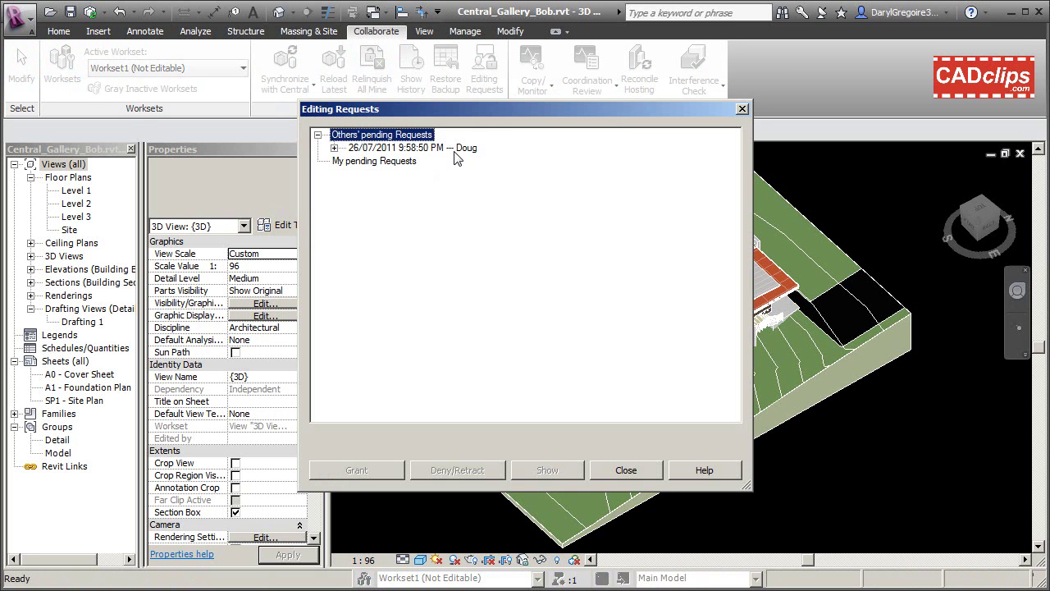
pyautogui.click(333, 148)
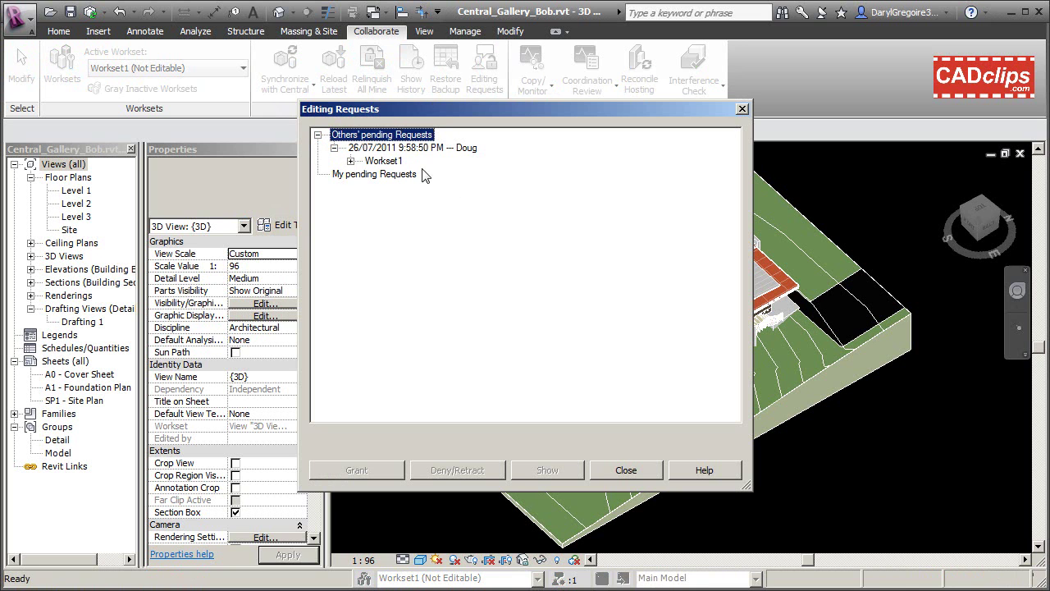
pyautogui.click(351, 161)
pyautogui.click(422, 174)
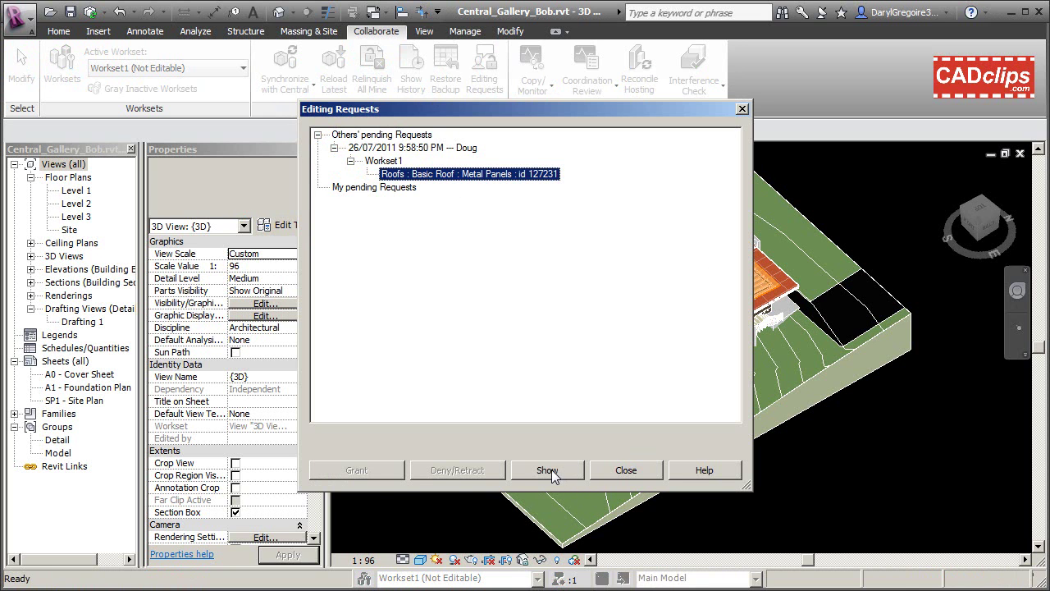
pyautogui.click(626, 470)
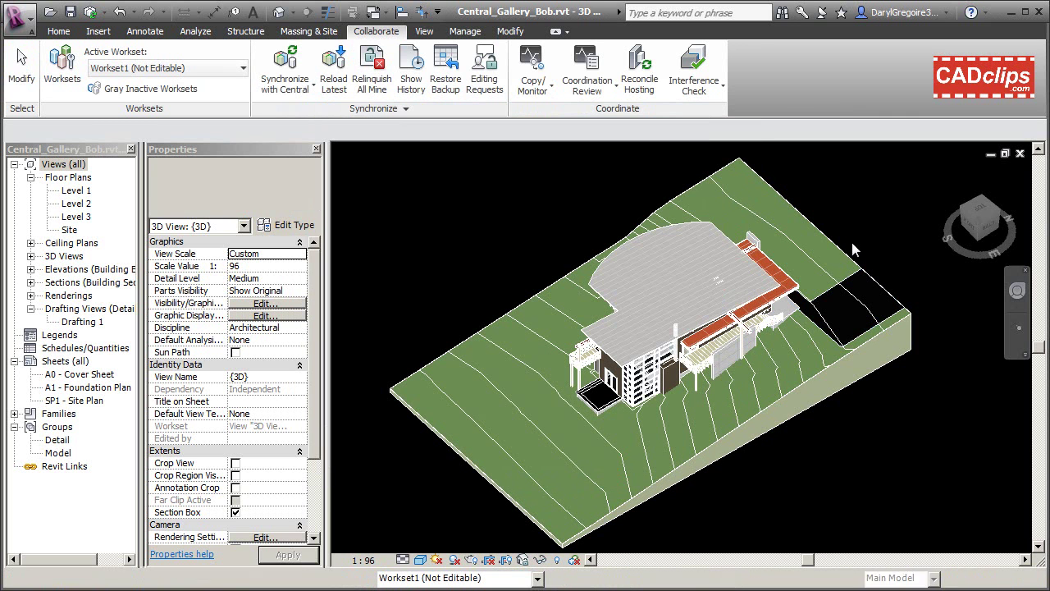
pyautogui.click(860, 236)
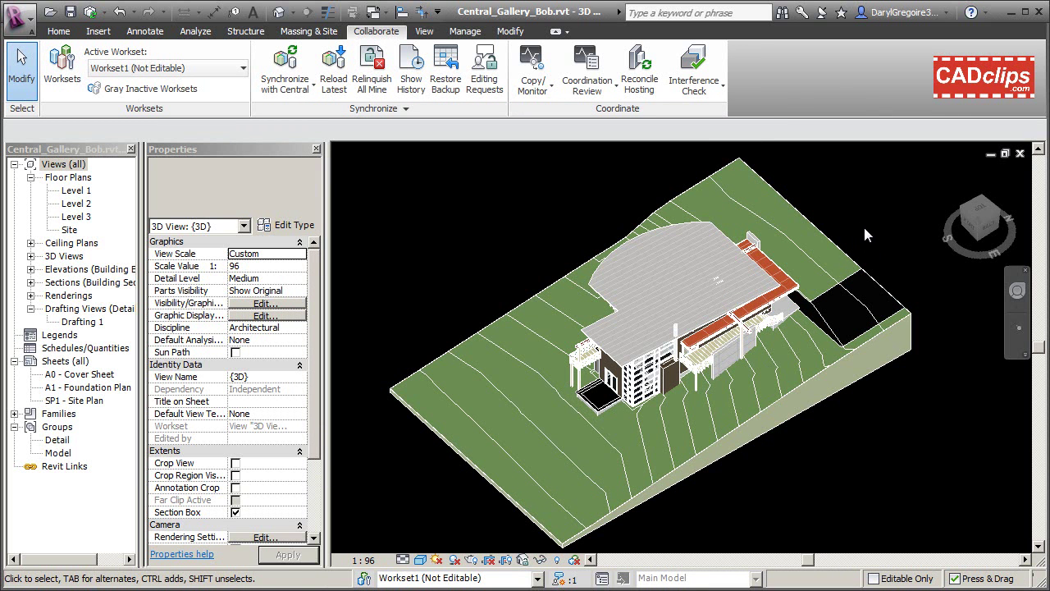
pyautogui.moveTo(860, 211); pyautogui.dragTo(837, 222, button='middle')
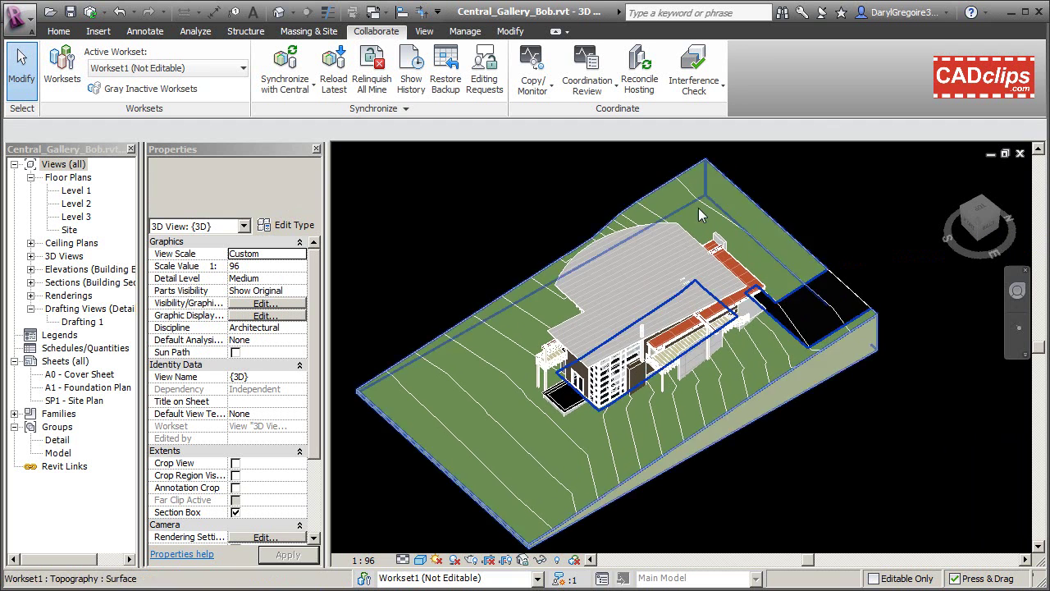
pyautogui.moveTo(808, 215); pyautogui.dragTo(811, 219, button='middle')
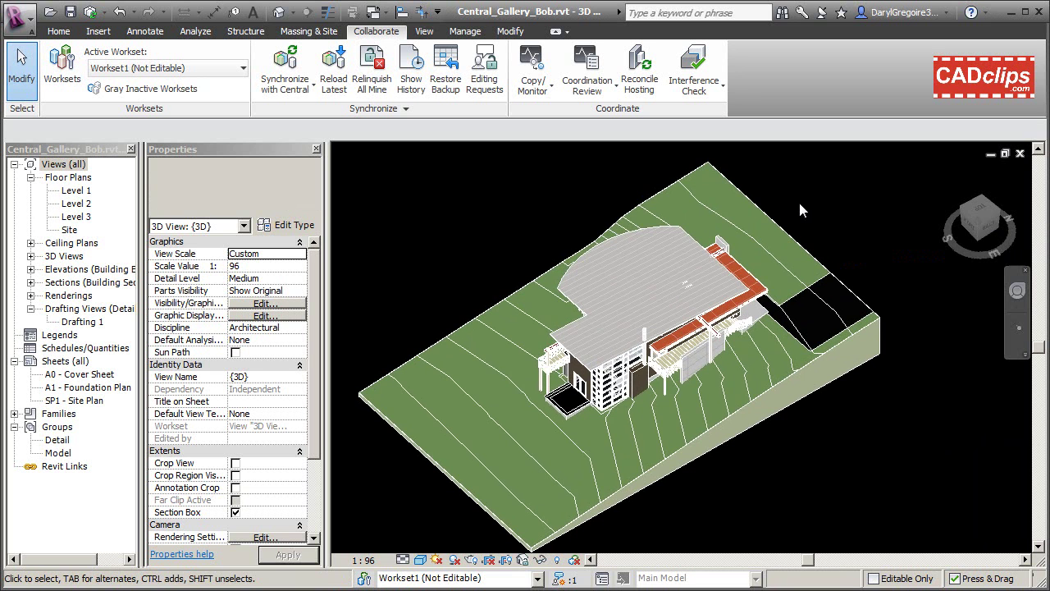
# - Grant the teammate's whole pending editing request for the Metal Panels roof and check the roof's Edited by property
pyautogui.click(484, 69)
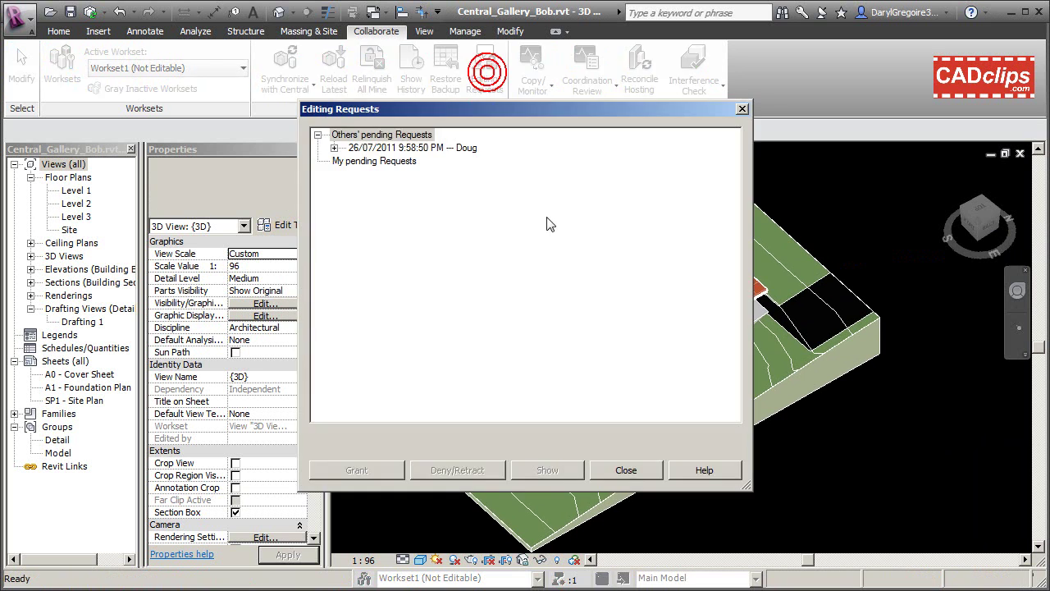
pyautogui.click(334, 148)
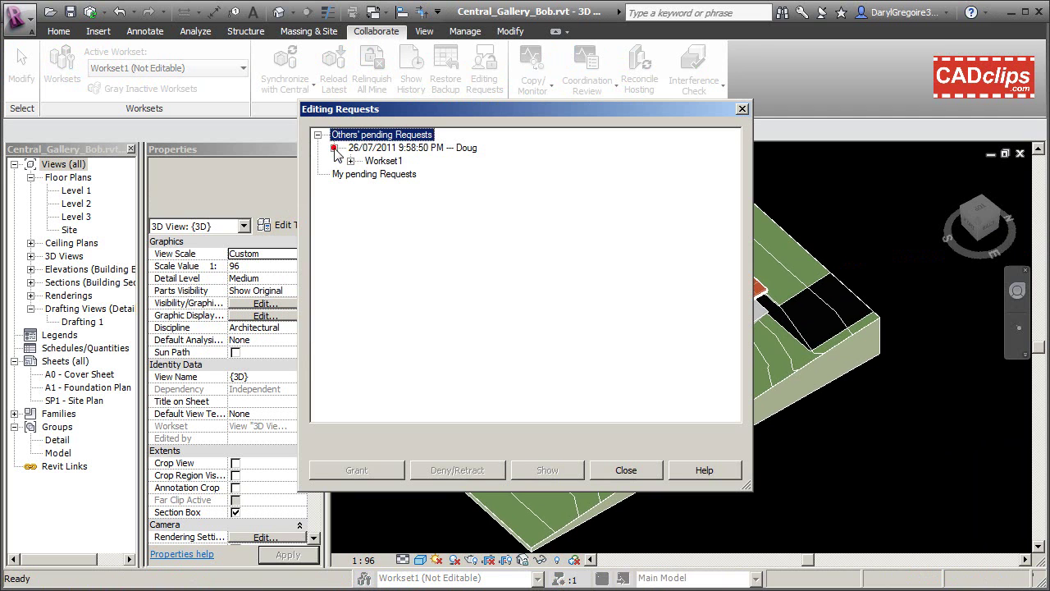
pyautogui.doubleClick(383, 160)
pyautogui.click(424, 174)
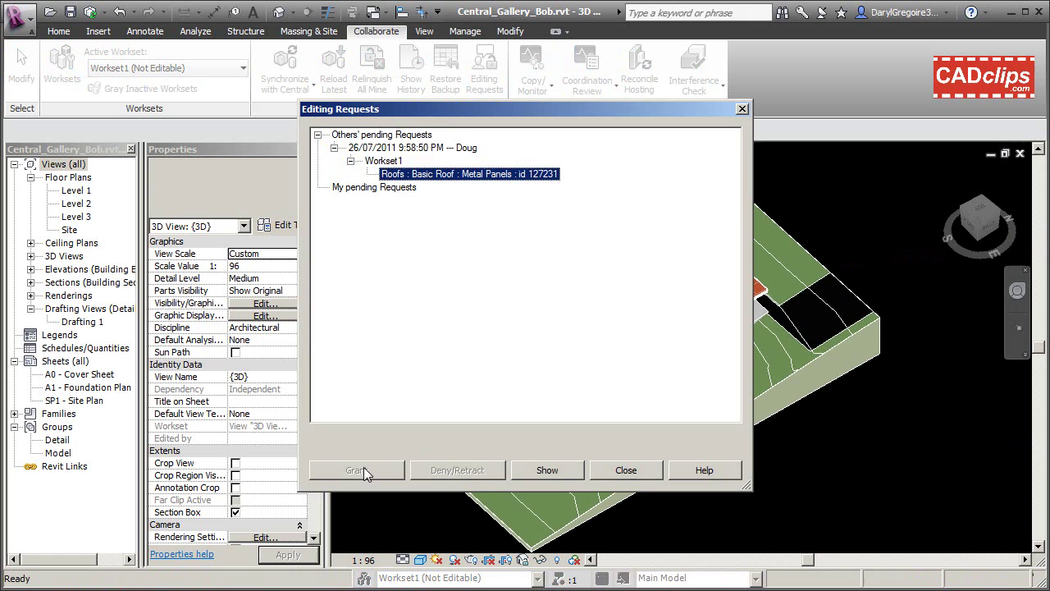
pyautogui.click(419, 148)
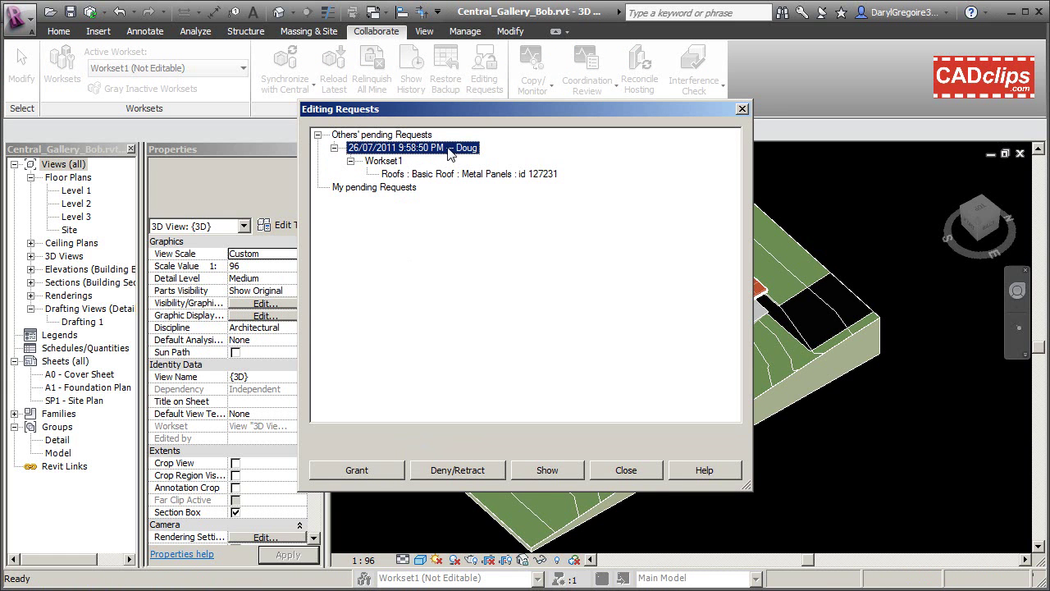
pyautogui.click(358, 471)
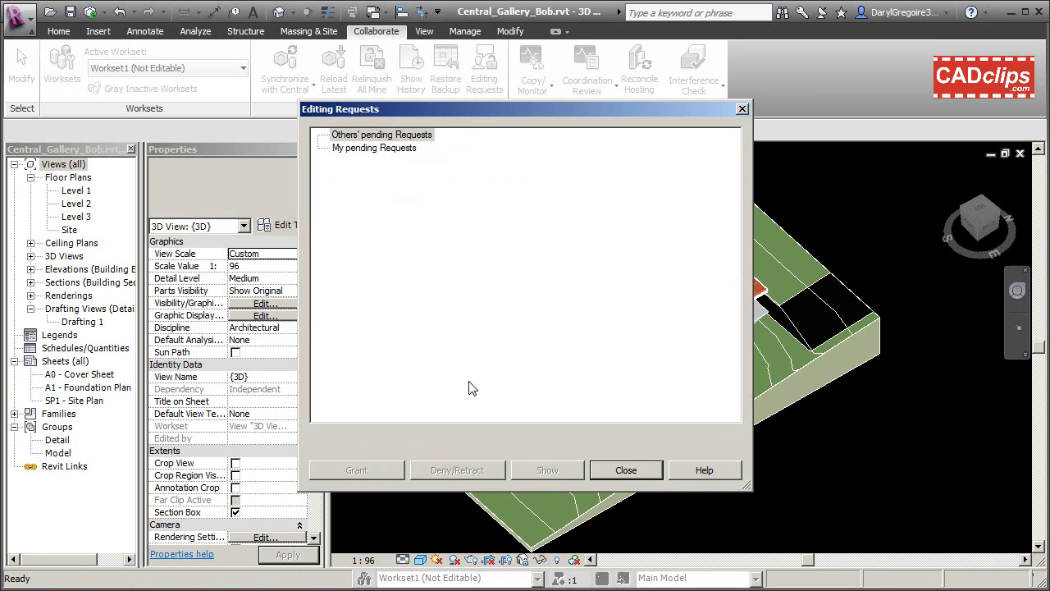
pyautogui.click(659, 471)
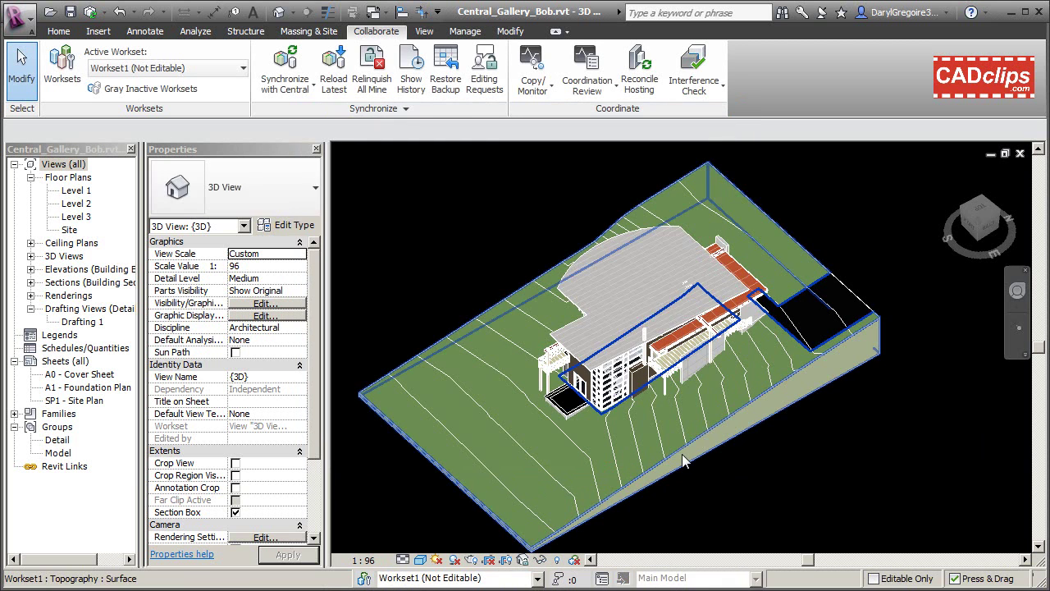
pyautogui.click(598, 251)
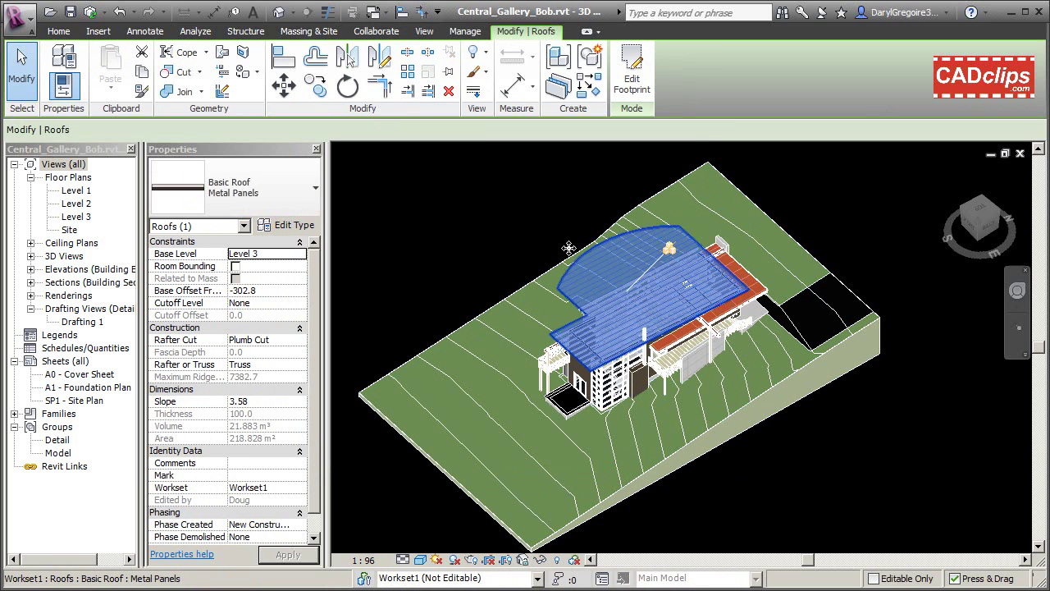
pyautogui.click(521, 232)
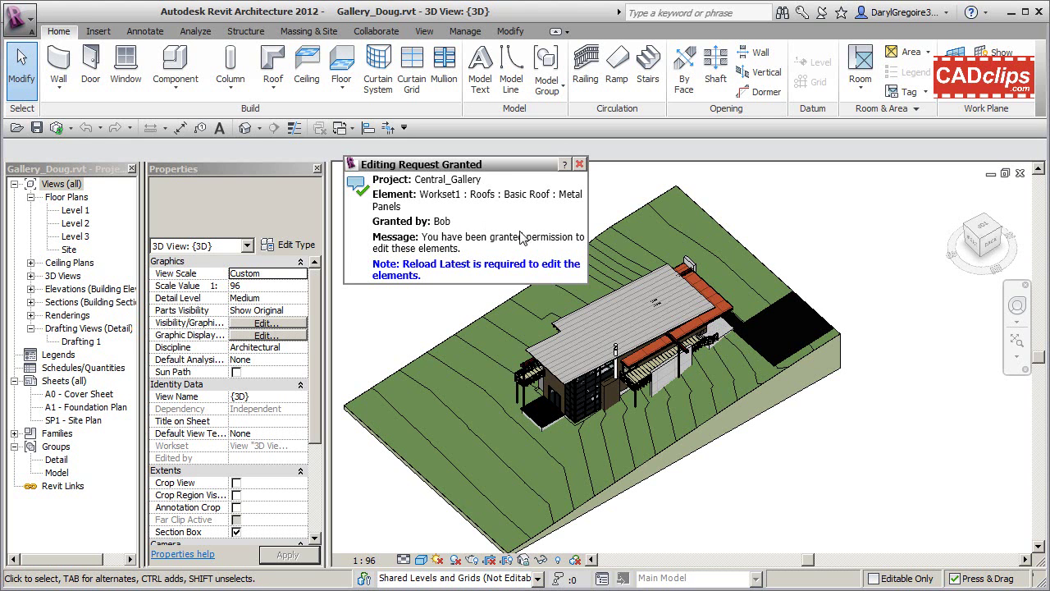
# - Dismiss the granted-request notice and try to edit the Metal Panels roof's footprint without reloading the latest central model
pyautogui.click(579, 164)
pyautogui.click(610, 301)
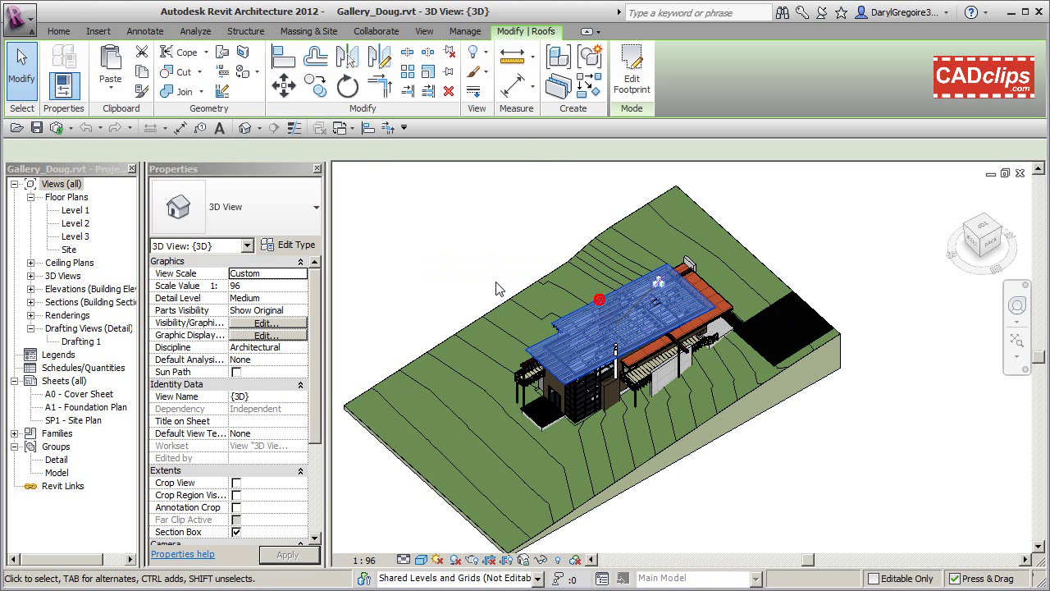
pyautogui.click(631, 82)
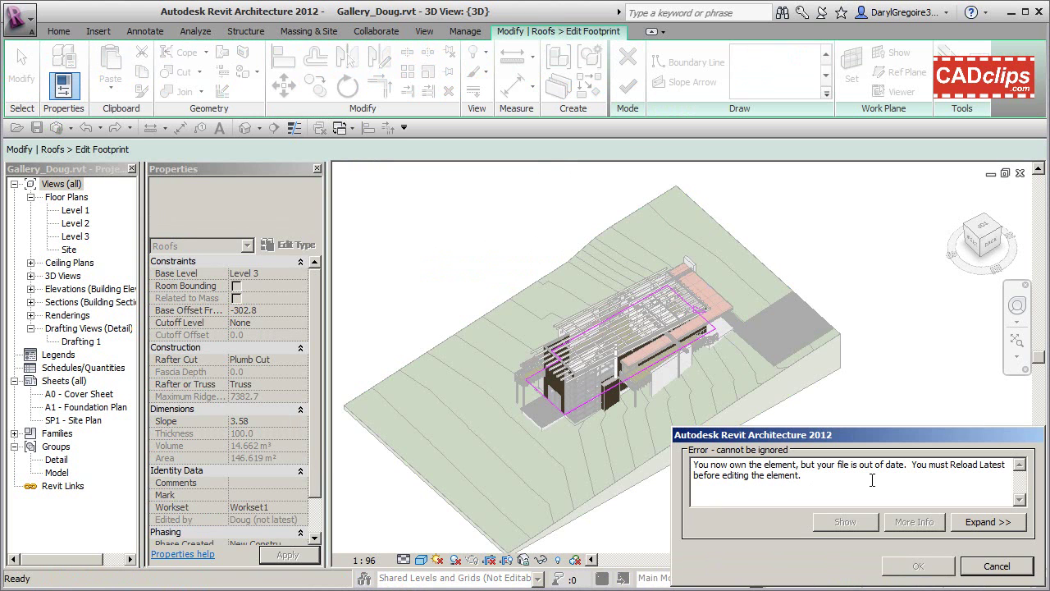
pyautogui.moveTo(853, 441); pyautogui.dragTo(320, 201)
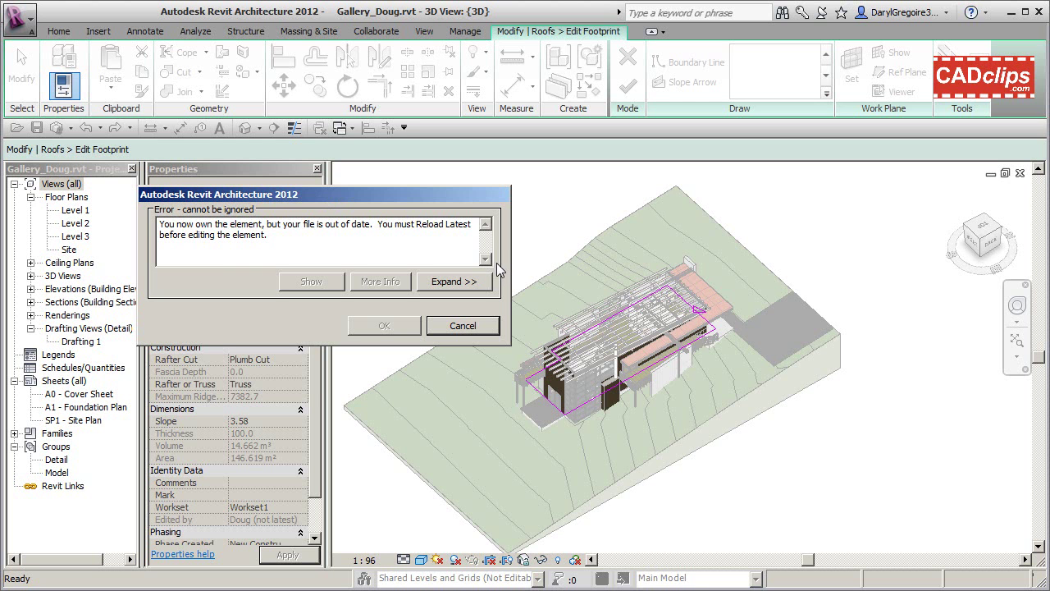
pyautogui.click(462, 326)
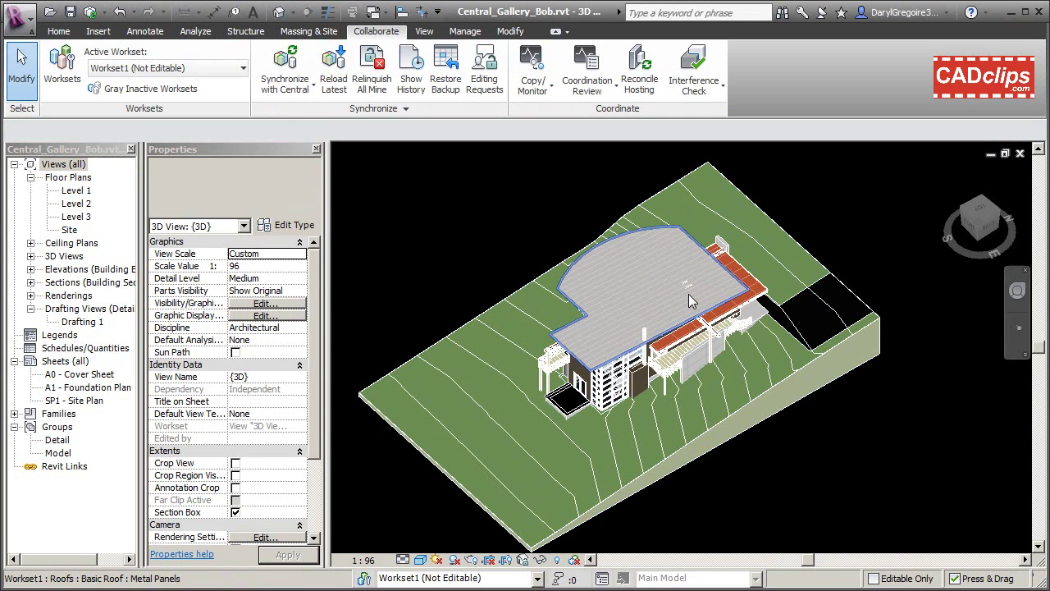
# - Switch to the granting teammate's local file and synchronize its curved roof edit with the central model, saving the local file too
pyautogui.moveTo(521, 246); pyautogui.dragTo(525, 253, button='middle')
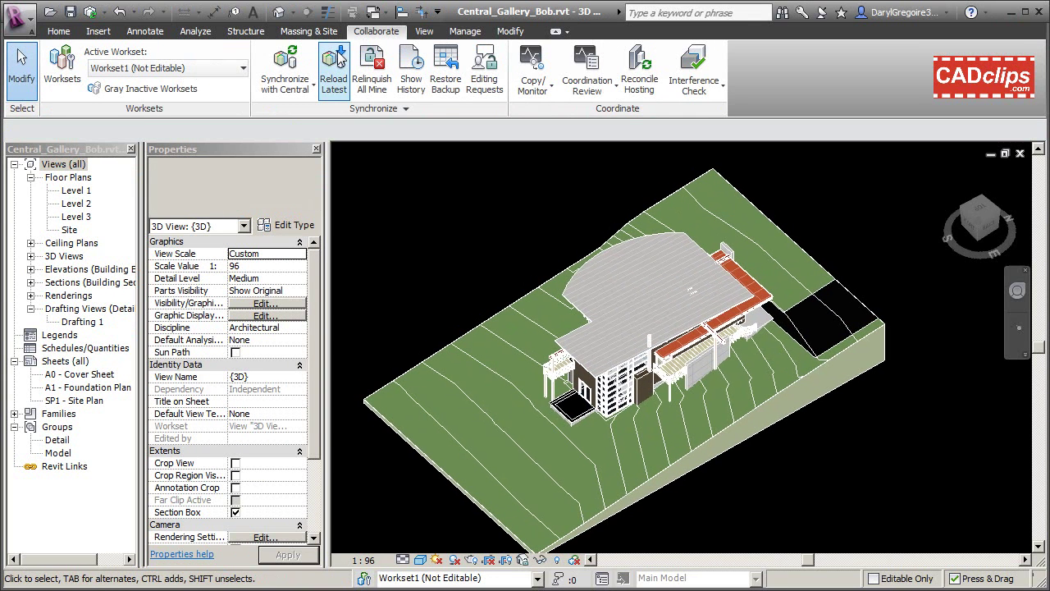
pyautogui.click(289, 62)
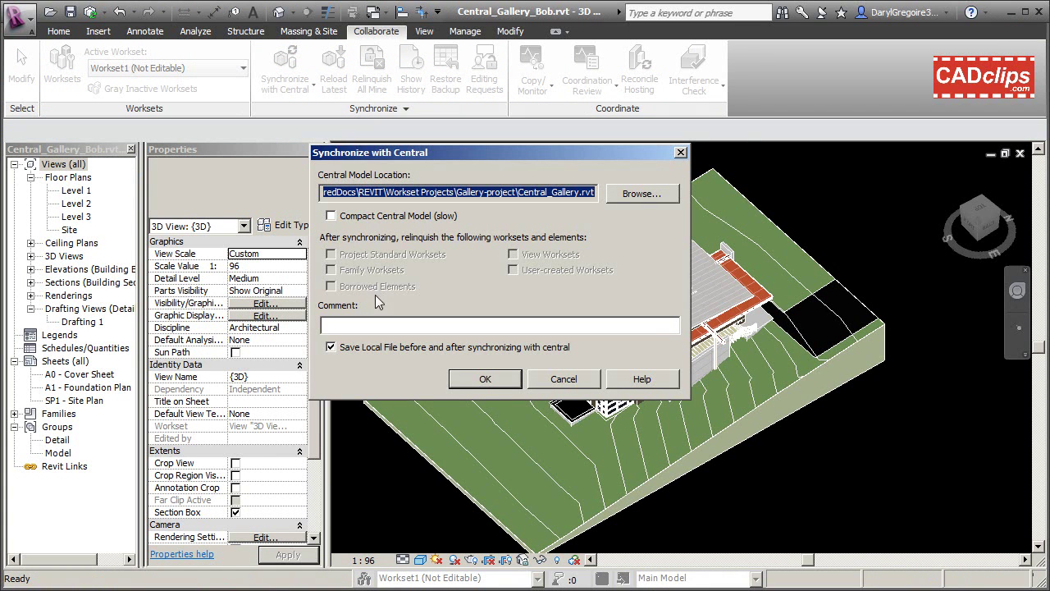
pyautogui.click(485, 380)
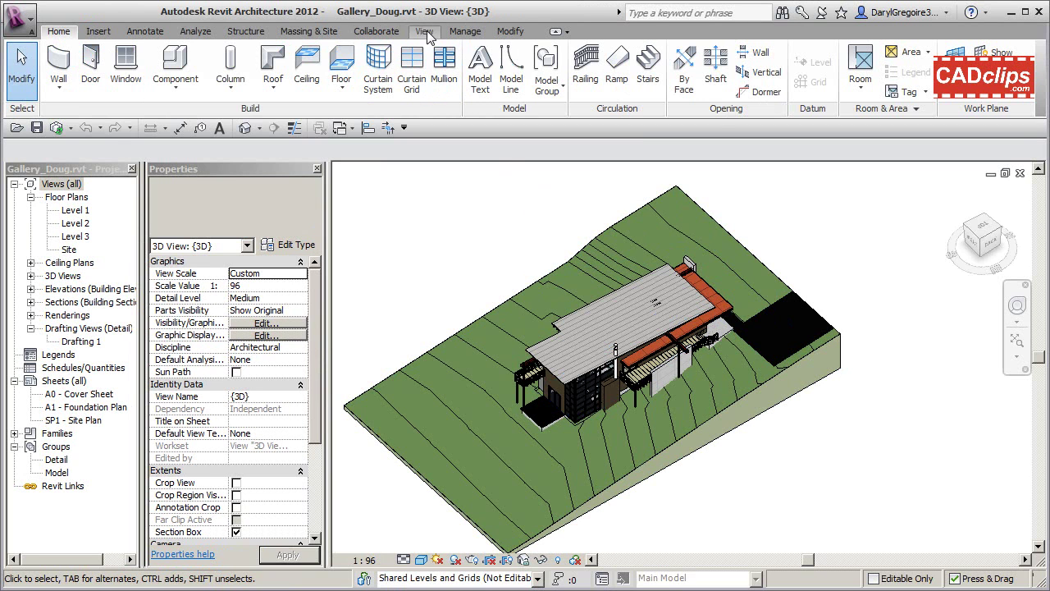
# - In the requesting teammate's local file, synchronize with central while keeping the borrowed elements instead of relinquishing them
pyautogui.click(379, 33)
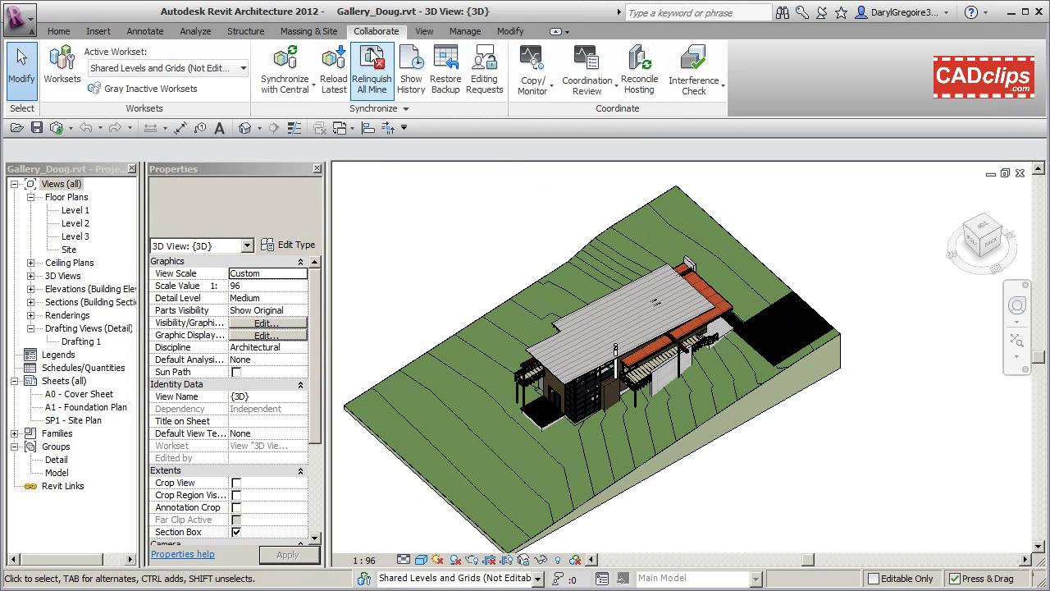
pyautogui.click(298, 70)
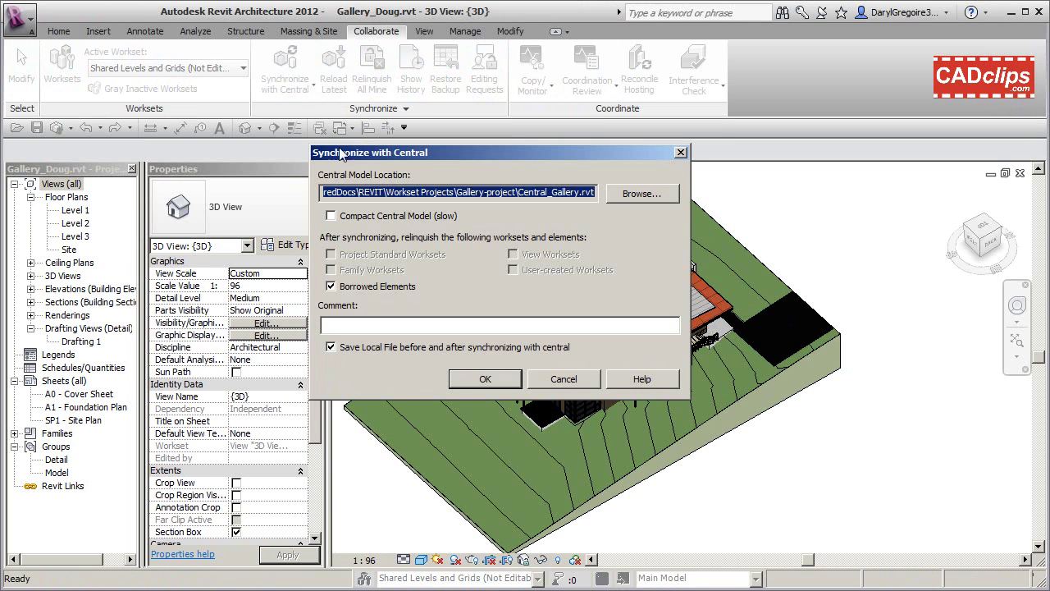
pyautogui.click(331, 286)
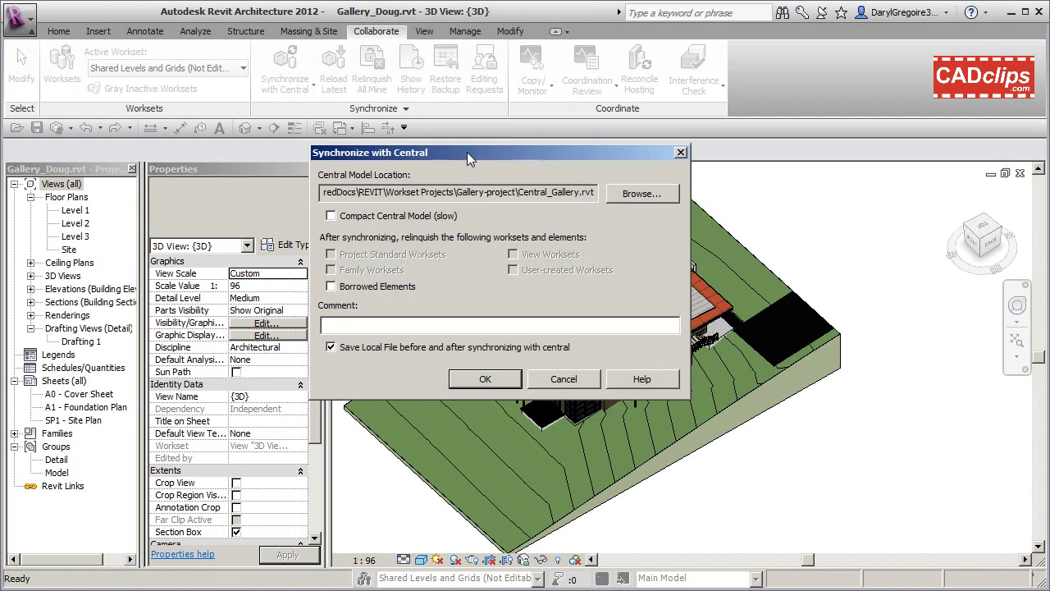
pyautogui.moveTo(472, 154); pyautogui.dragTo(302, 148)
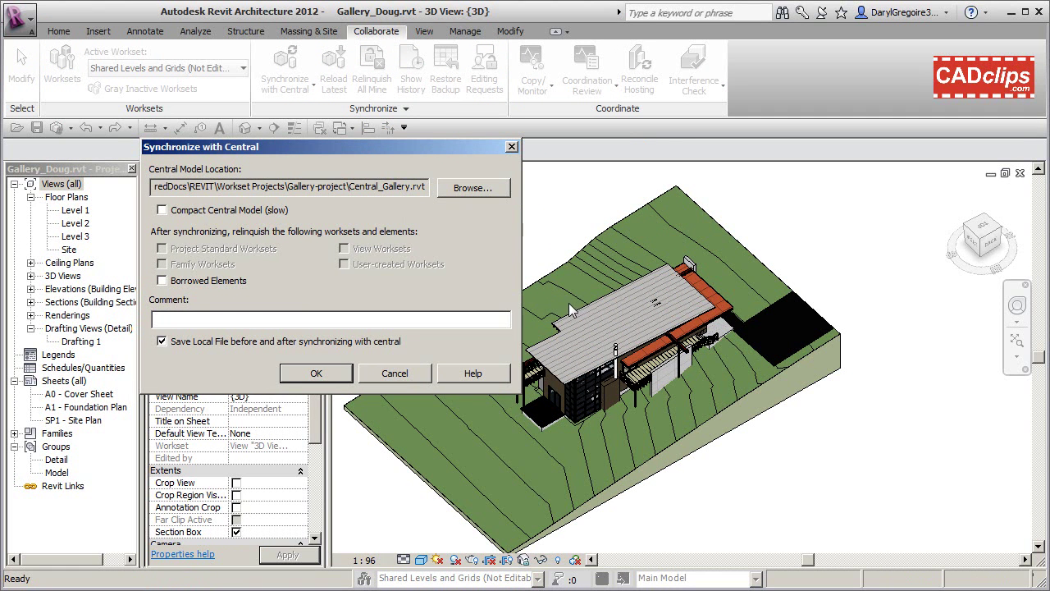
pyautogui.click(317, 376)
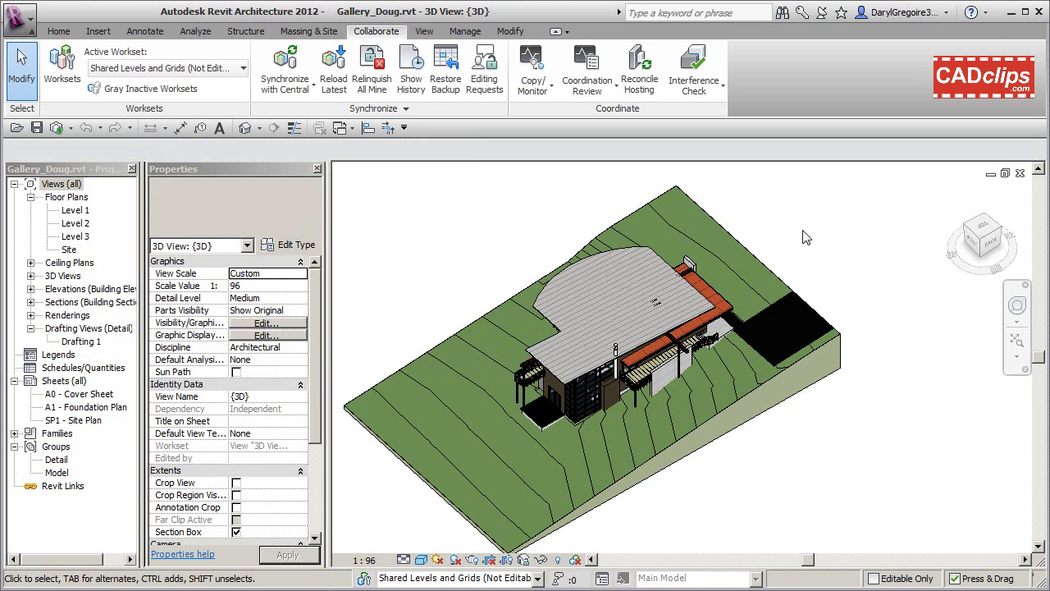
# - Edit the Metal Panels roof's footprint so its arc boundary curves inward over the building, and finish the sketch
pyautogui.click(632, 251)
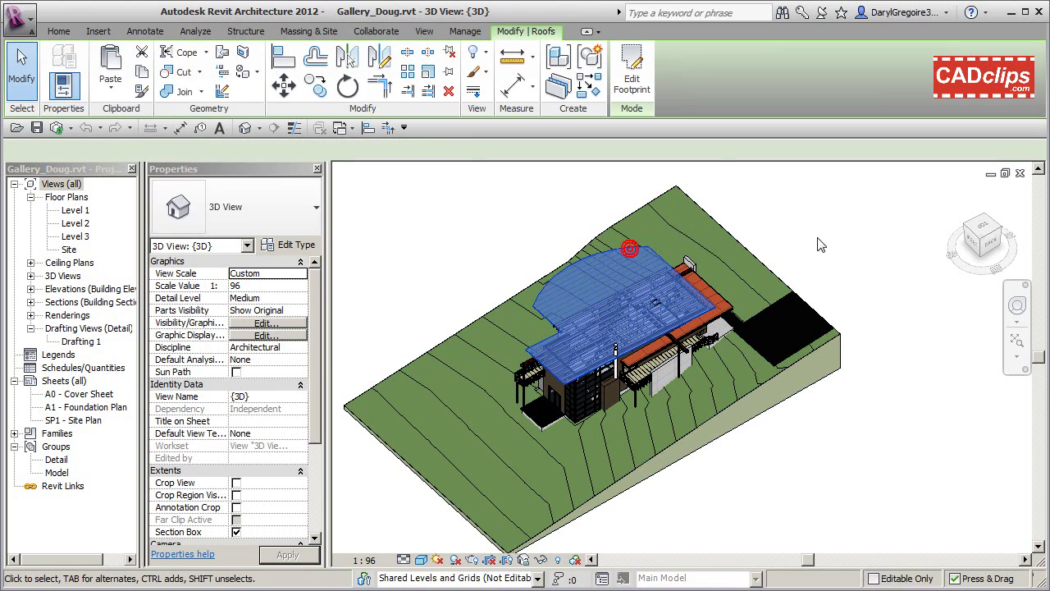
pyautogui.click(632, 75)
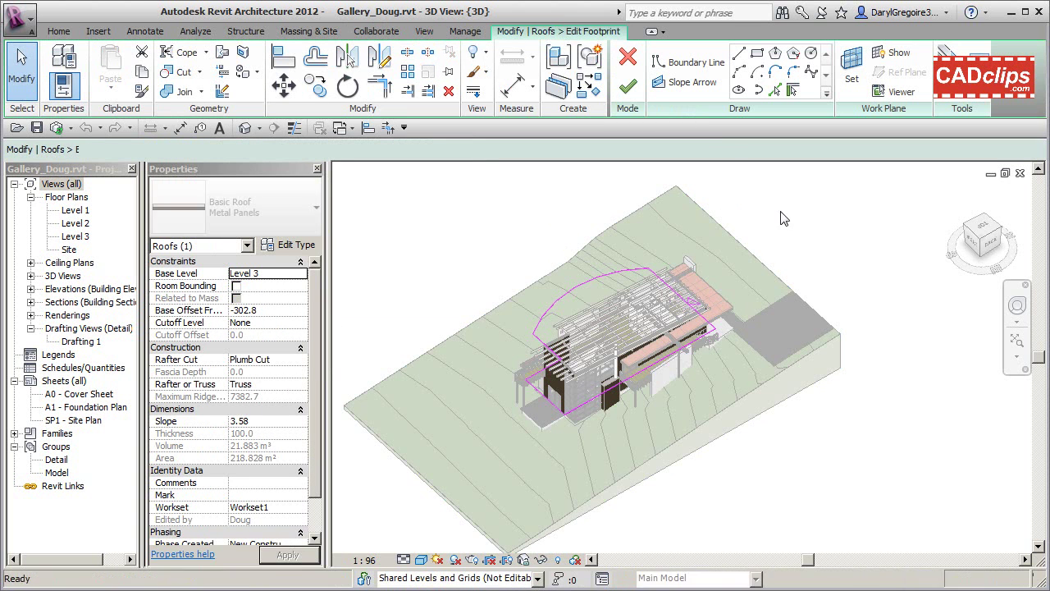
pyautogui.scroll(3, 583, 284)
pyautogui.moveTo(583, 284)
pyautogui.mouseDown()
pyautogui.moveTo(569, 277)
pyautogui.moveTo(610, 320)
pyautogui.mouseUp()
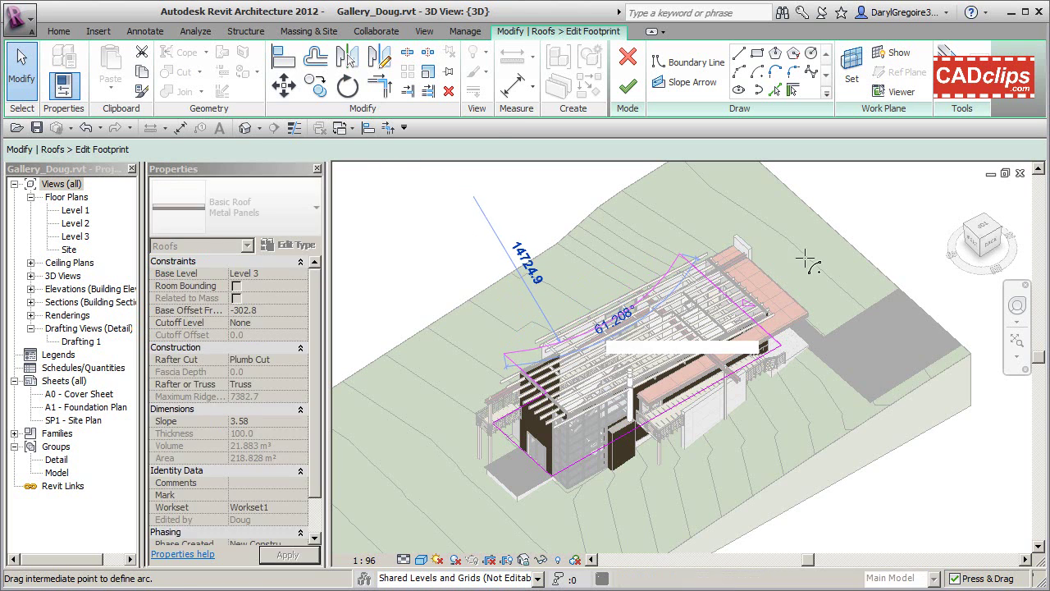
pyautogui.click(628, 85)
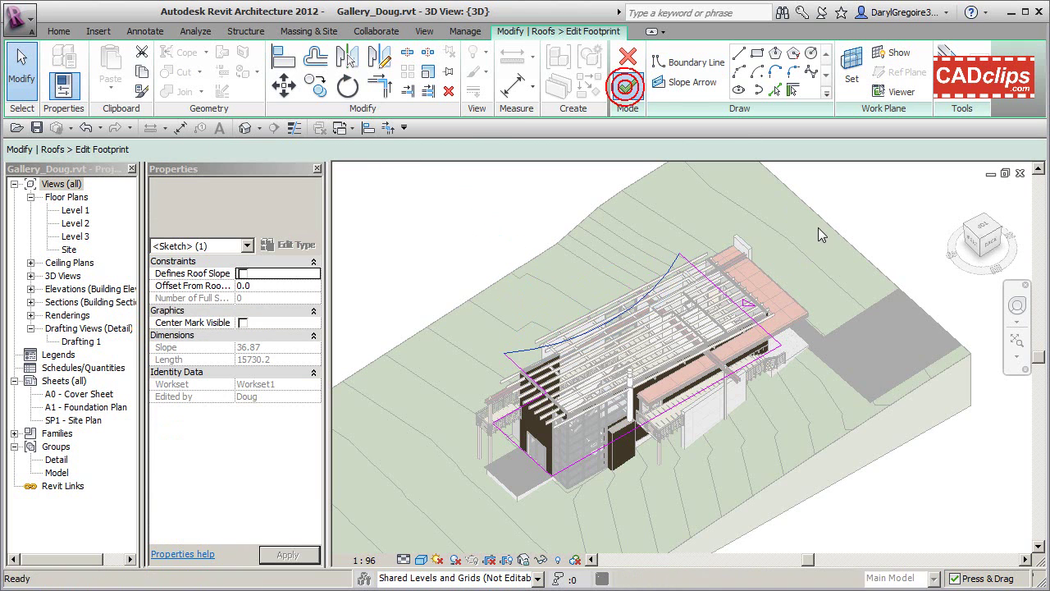
pyautogui.click(864, 221)
pyautogui.scroll(-3, 829, 243)
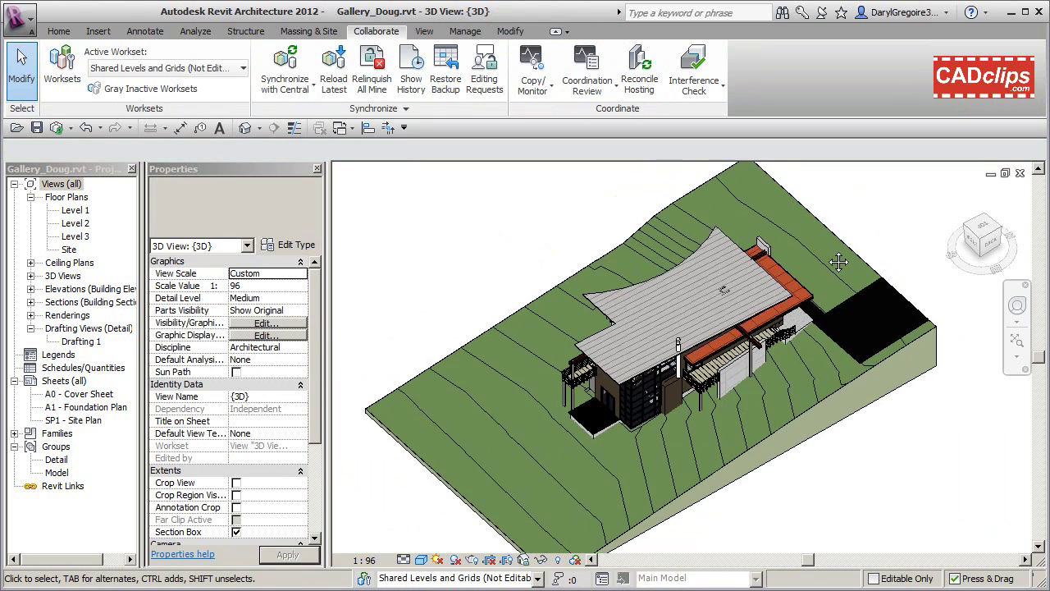
# - Synchronize the inward-curved roof edit with the central model and relinquish the borrowed elements
pyautogui.moveTo(873, 271); pyautogui.dragTo(847, 271, button='middle')
pyautogui.click(284, 70)
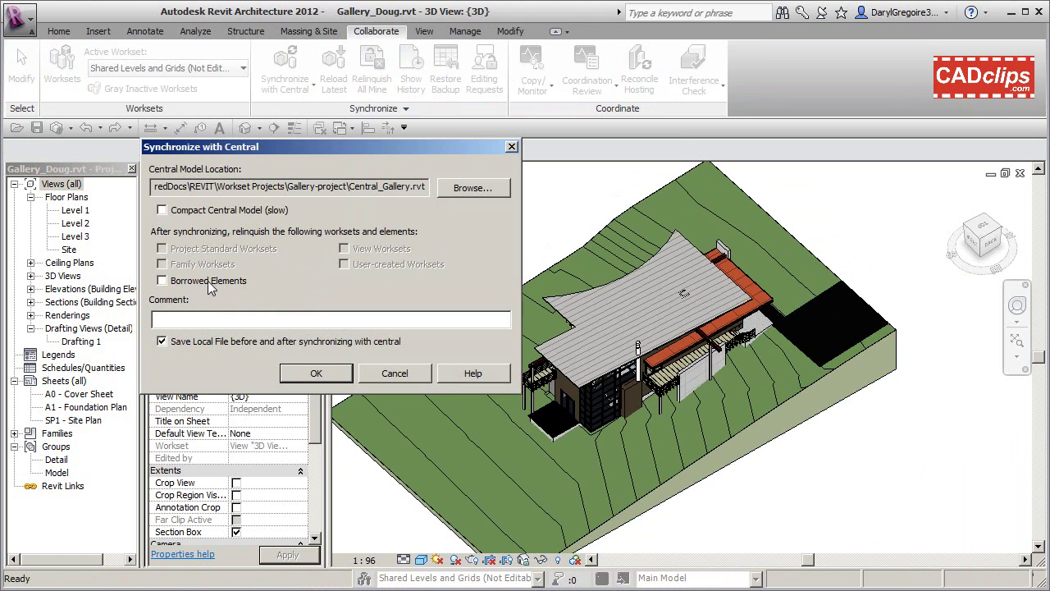
pyautogui.click(314, 374)
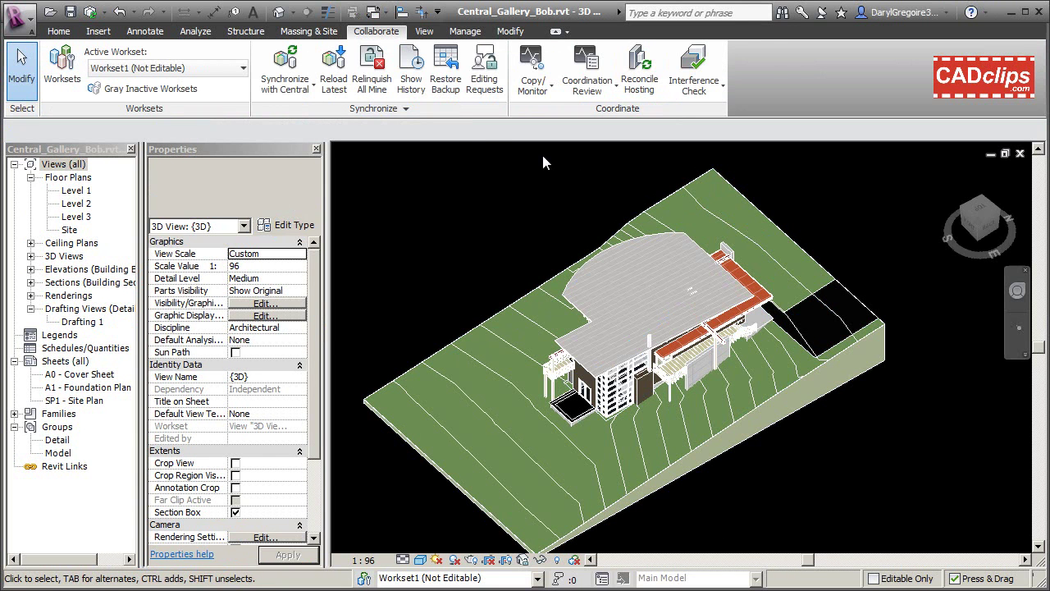
# - Switch back to the other teammate's local file and synchronize it with central to bring in the revised roof
pyautogui.click(307, 63)
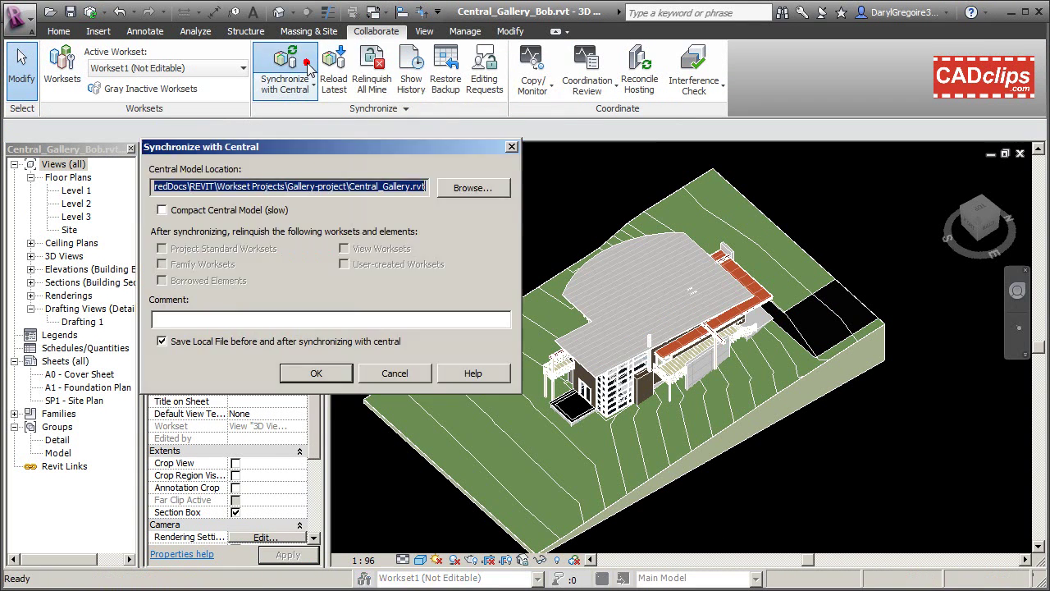
pyautogui.click(317, 369)
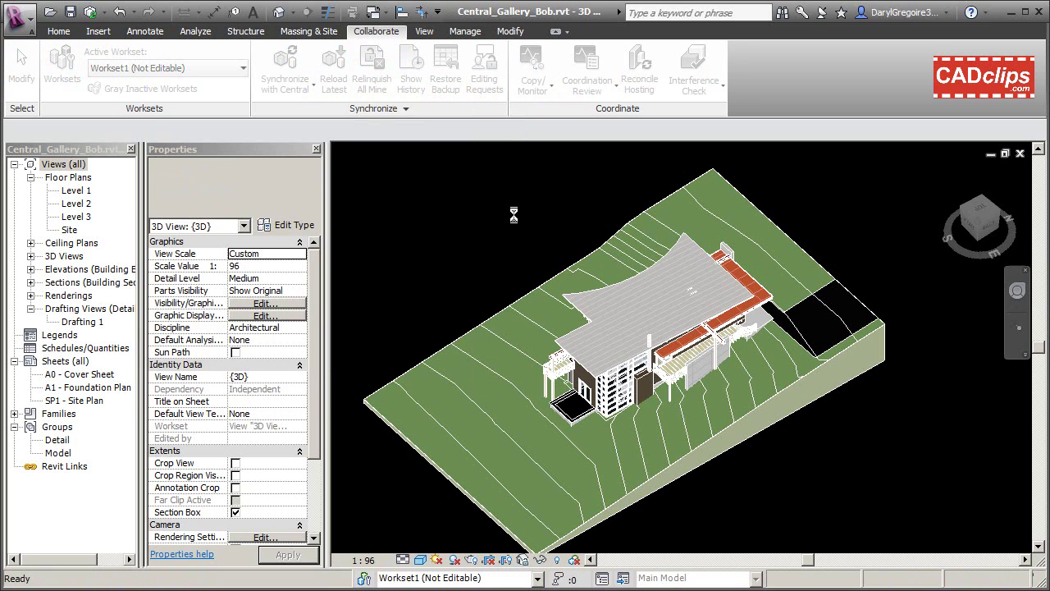
# - Check the Metal Panels roof's Edited by property and the Workset1 owner and borrowers in the Worksets list
pyautogui.click(627, 279)
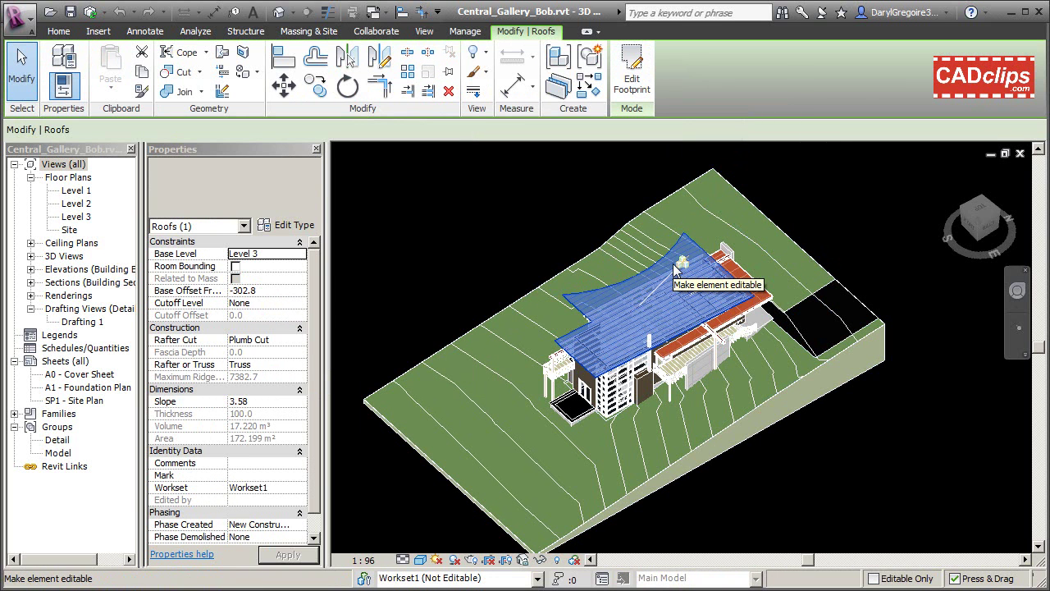
pyautogui.press('Escape')
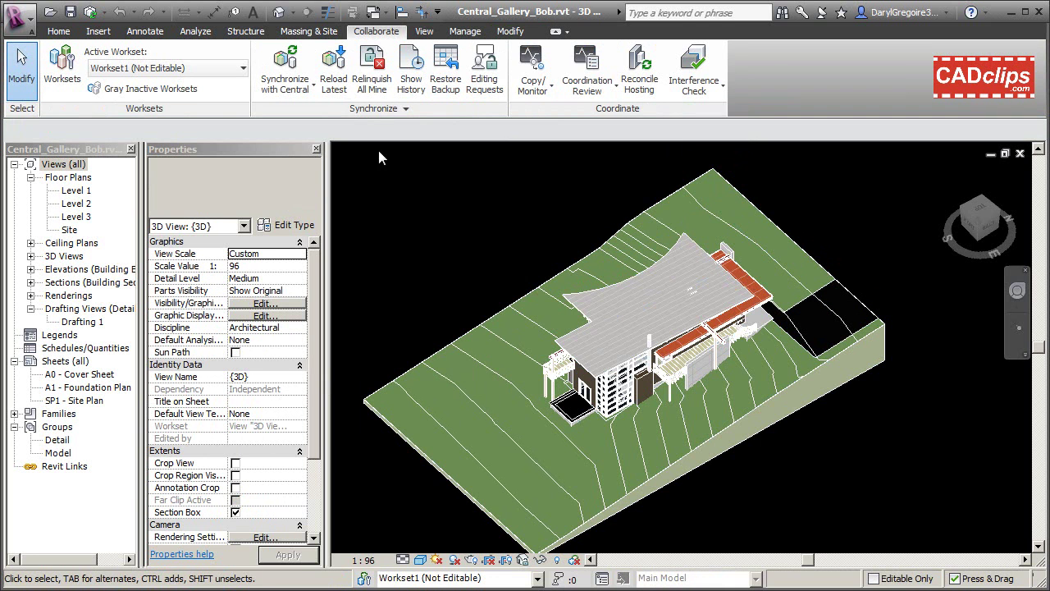
pyautogui.click(71, 79)
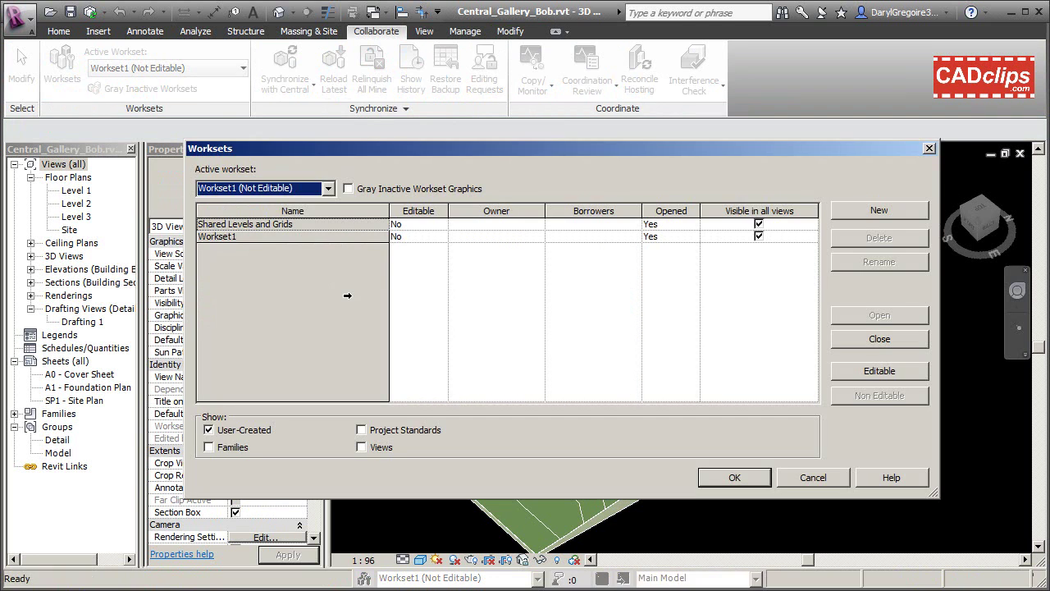
pyautogui.click(734, 476)
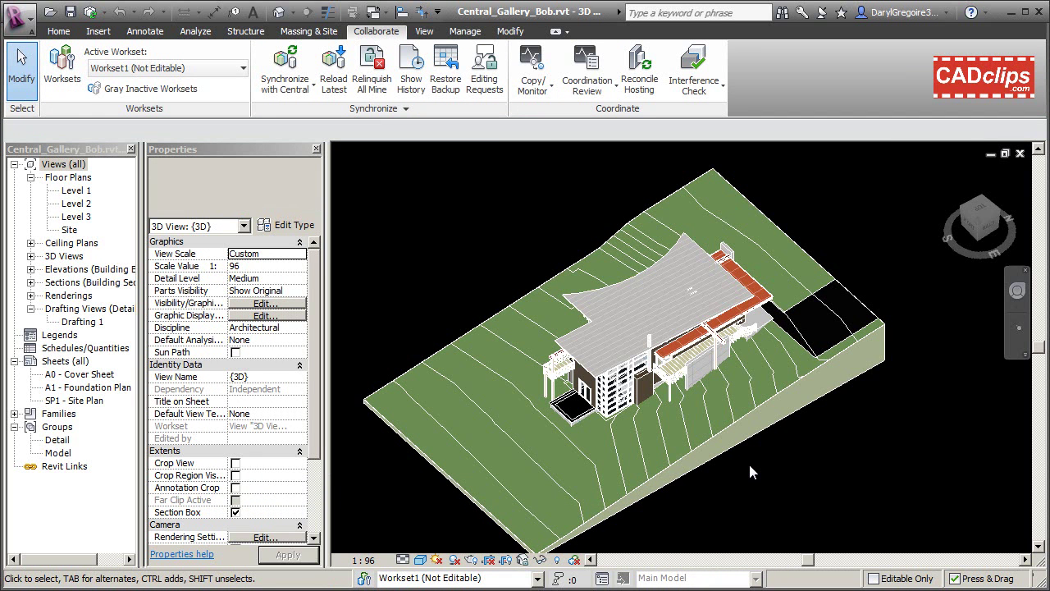
# - In the Level 1 floor plan, make the rotated Chair-Corbu in the living room editable and move it closer to the double doors
pyautogui.scroll(2, 727, 418)
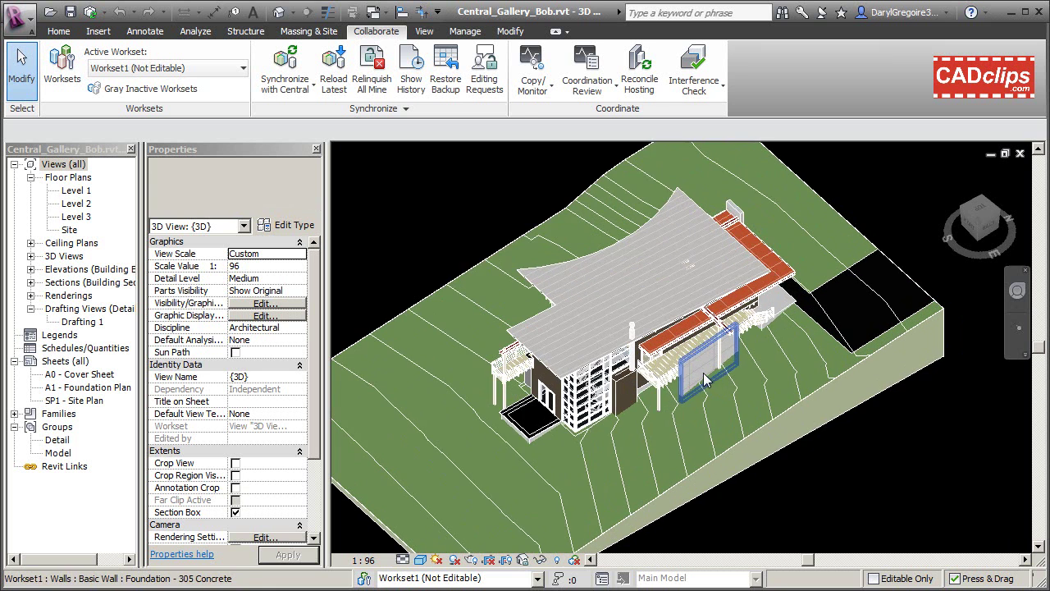
pyautogui.doubleClick(86, 194)
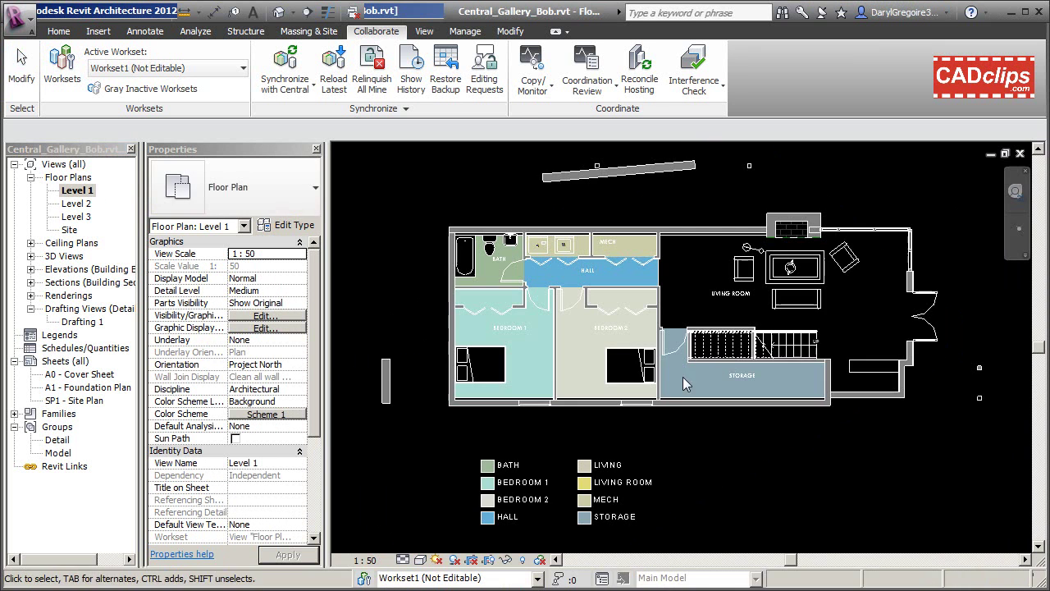
pyautogui.moveTo(734, 361); pyautogui.dragTo(591, 376, button='middle')
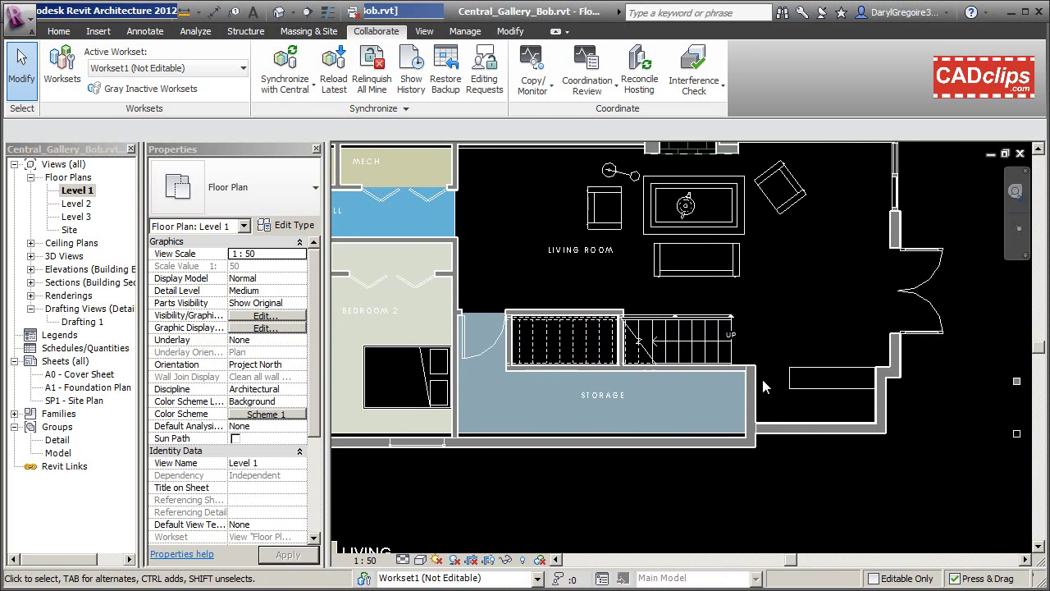
pyautogui.moveTo(797, 354); pyautogui.dragTo(776, 428, button='middle')
pyautogui.scroll(3, 780, 325)
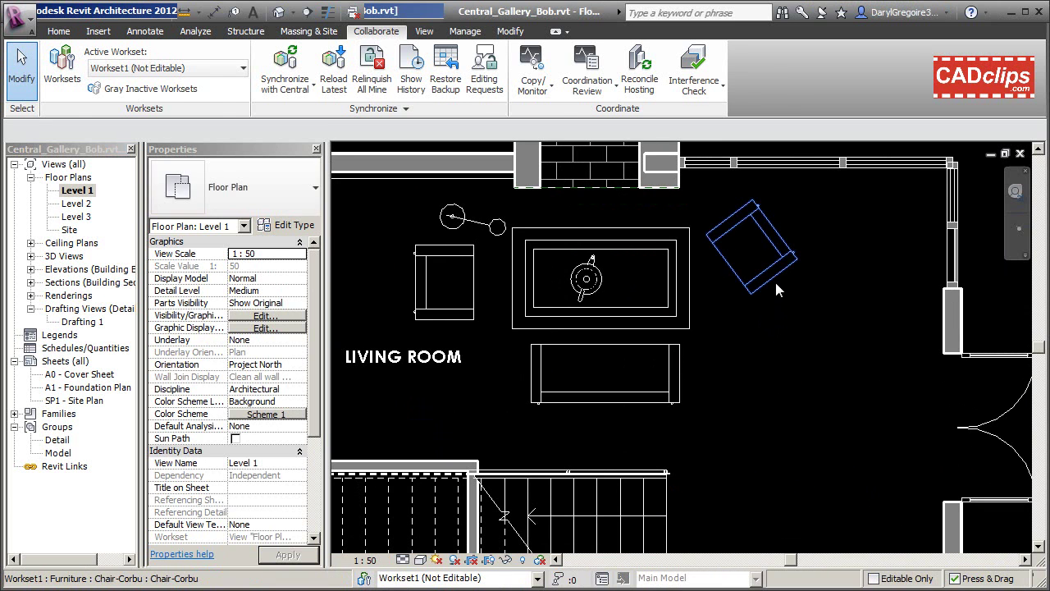
pyautogui.click(780, 285)
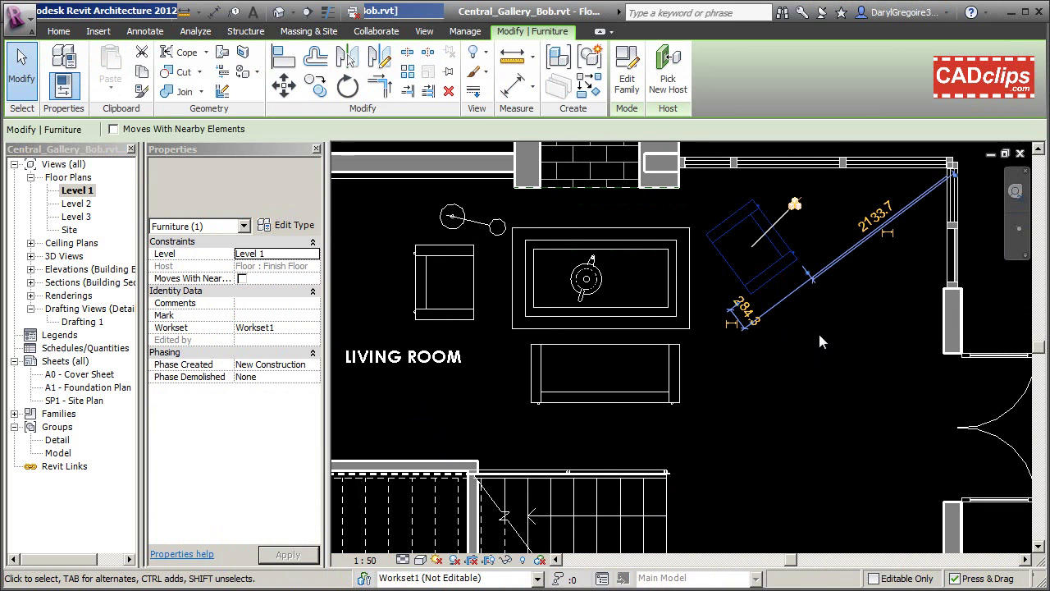
pyautogui.click(804, 238)
pyautogui.moveTo(786, 246); pyautogui.dragTo(844, 384)
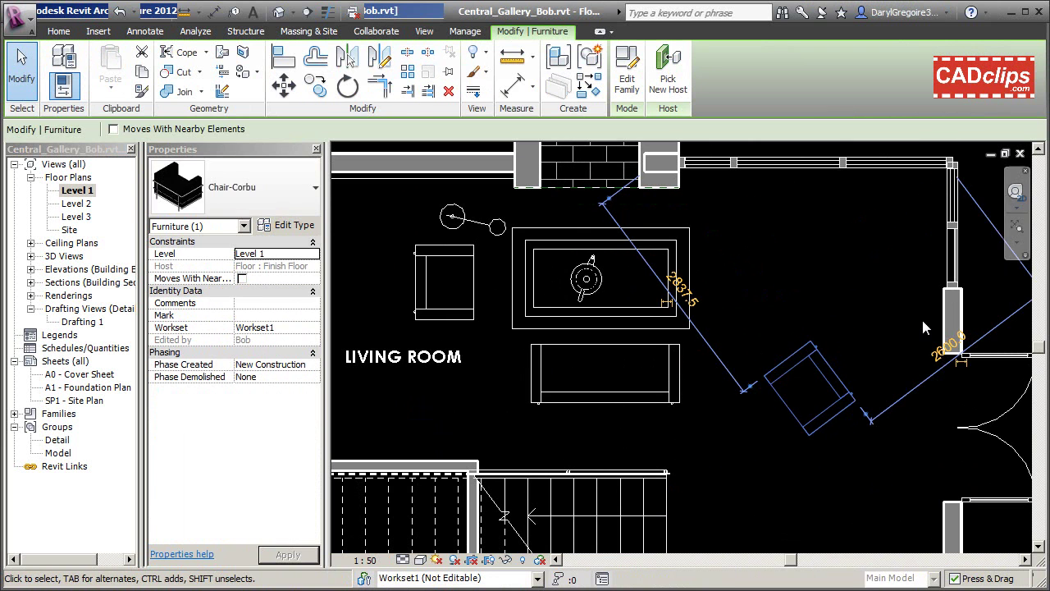
pyautogui.click(863, 299)
pyautogui.click(835, 374)
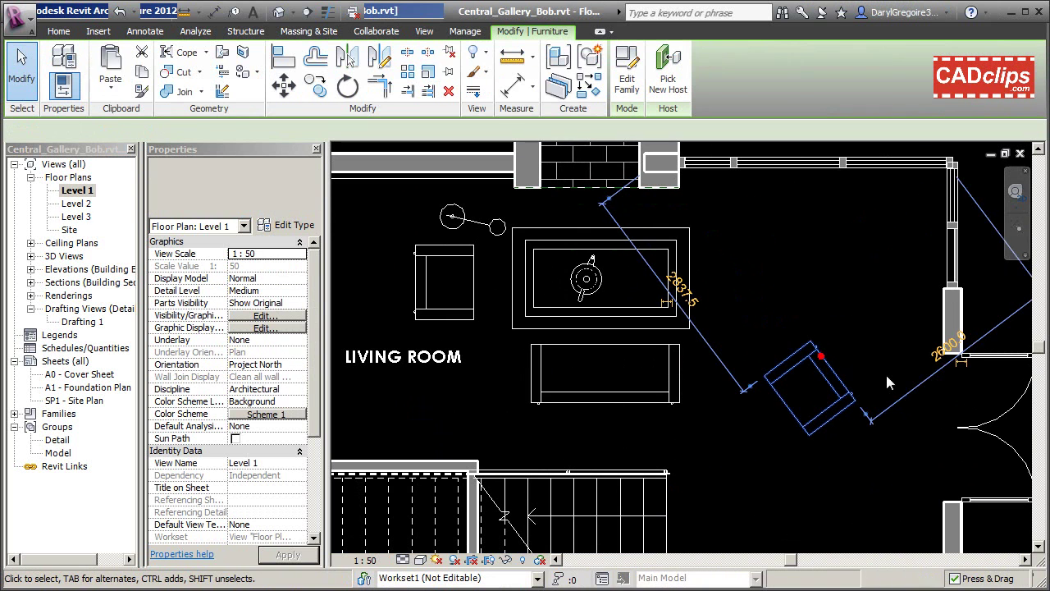
pyautogui.click(862, 361)
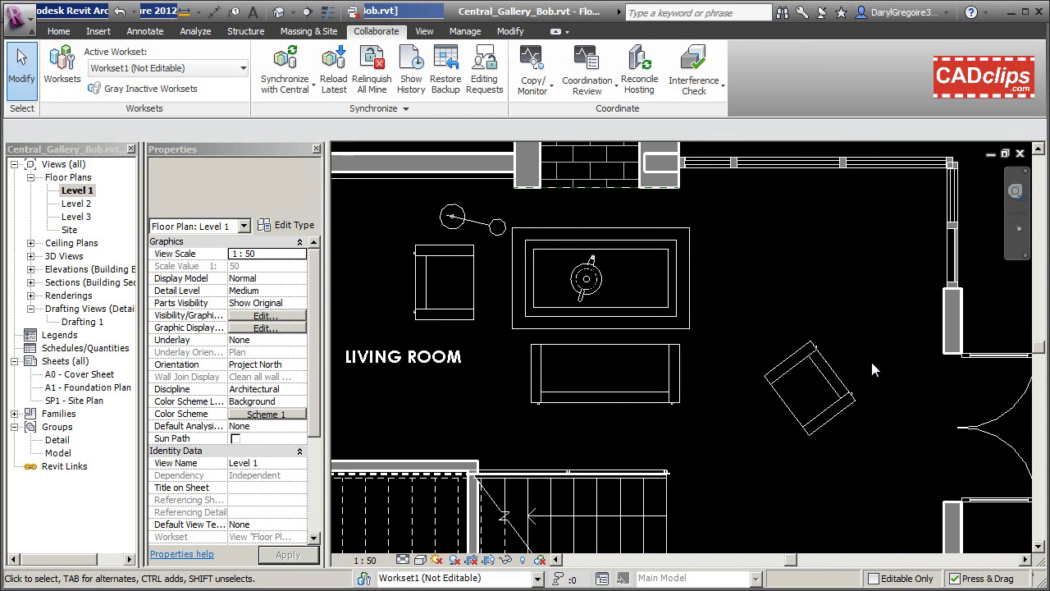
# - Check who is listed as borrower of Workset1 with the living room chair moved, and close the Worksets list
pyautogui.click(62, 70)
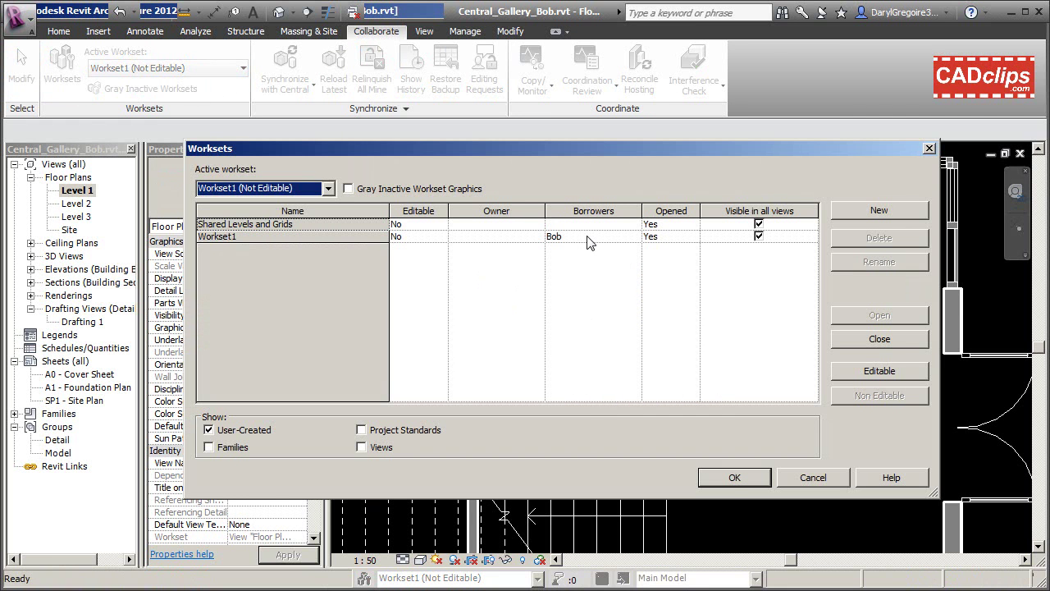
pyautogui.click(734, 478)
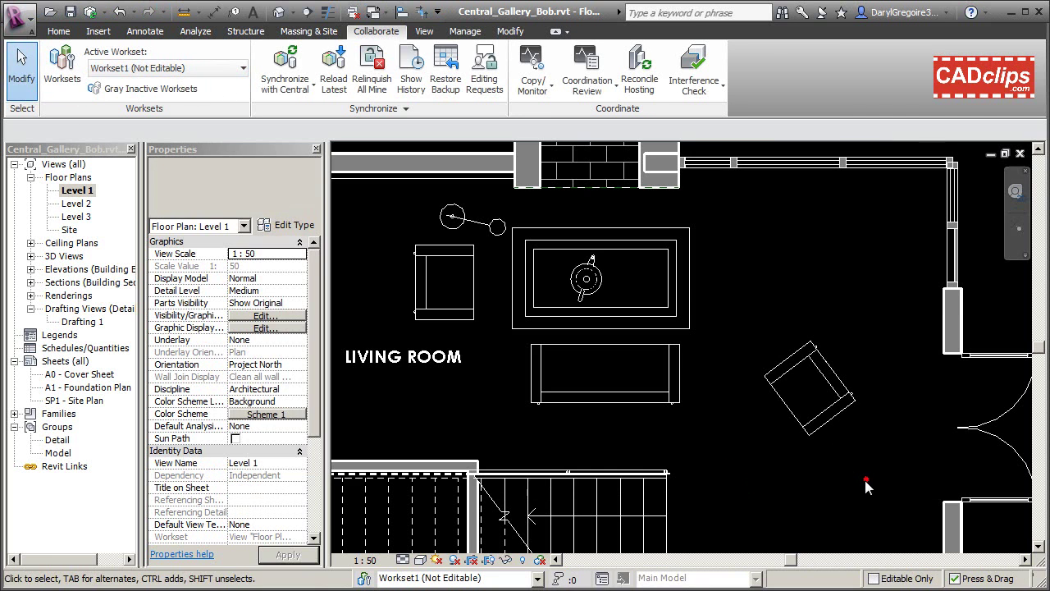
# - Synchronize the moved chair to central, and open the Level 1 floor plan in the other teammate's local file and synchronize that file
pyautogui.click(285, 68)
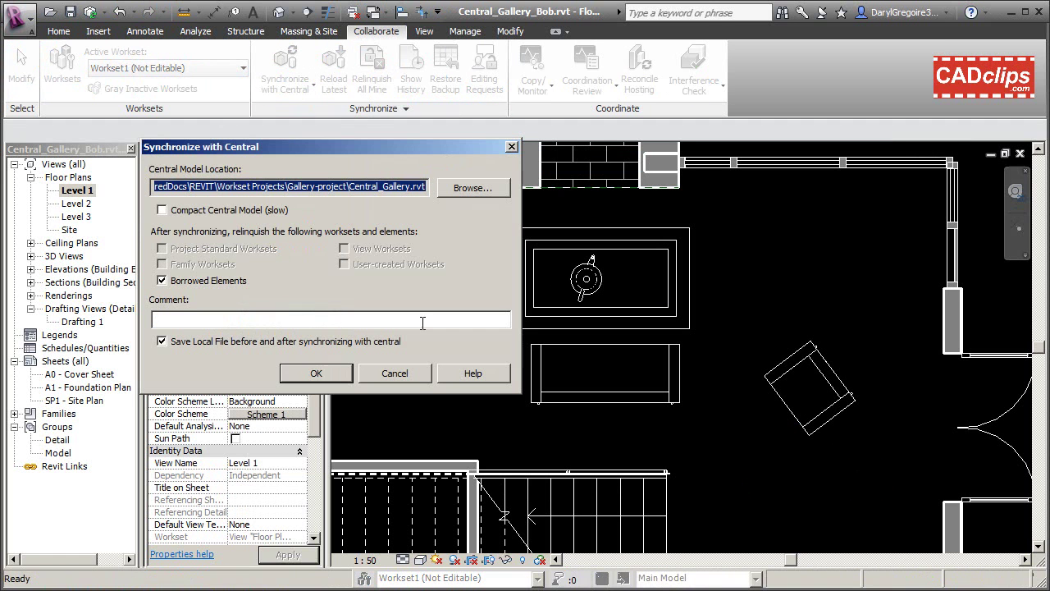
pyautogui.click(316, 372)
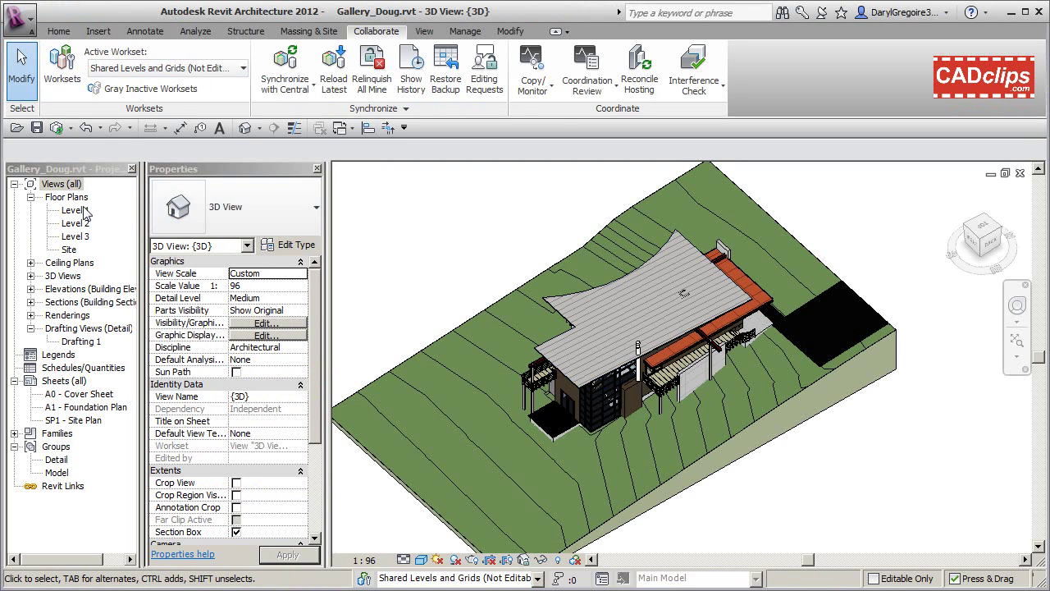
pyautogui.doubleClick(82, 211)
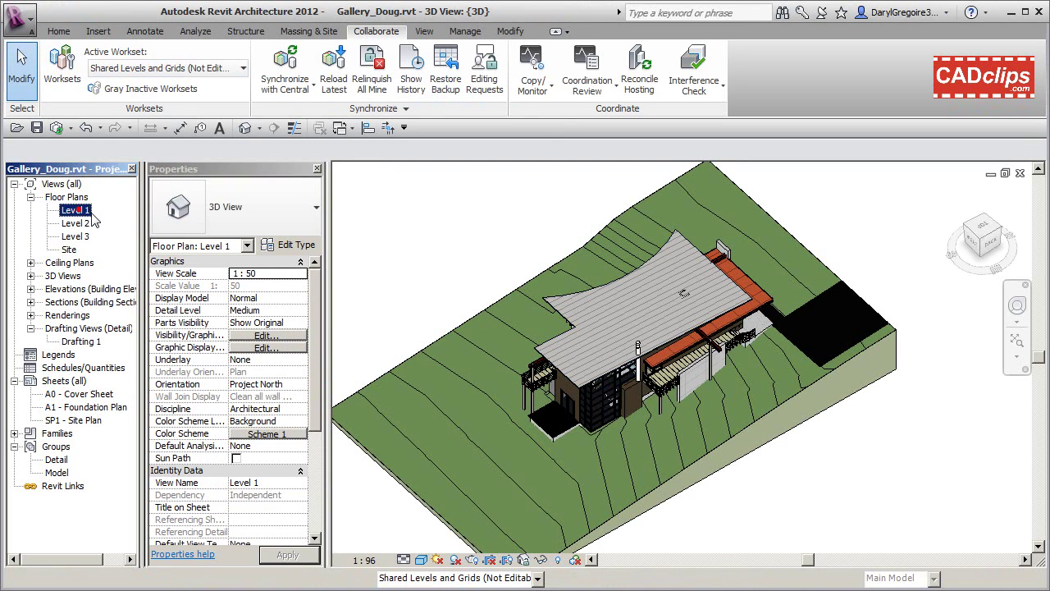
pyautogui.scroll(3, 950, 228)
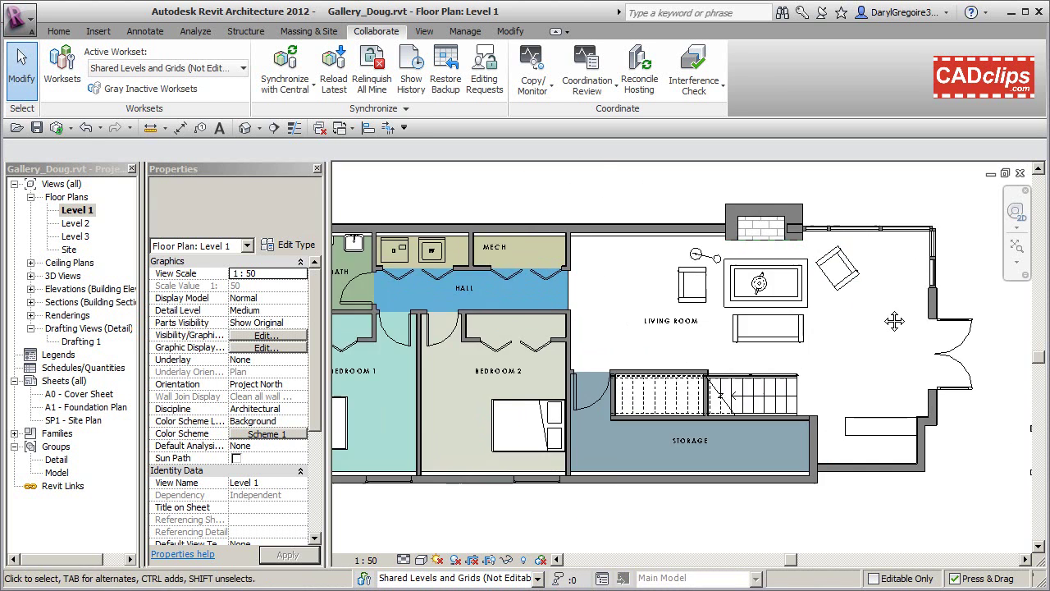
pyautogui.click(285, 66)
pyautogui.click(314, 374)
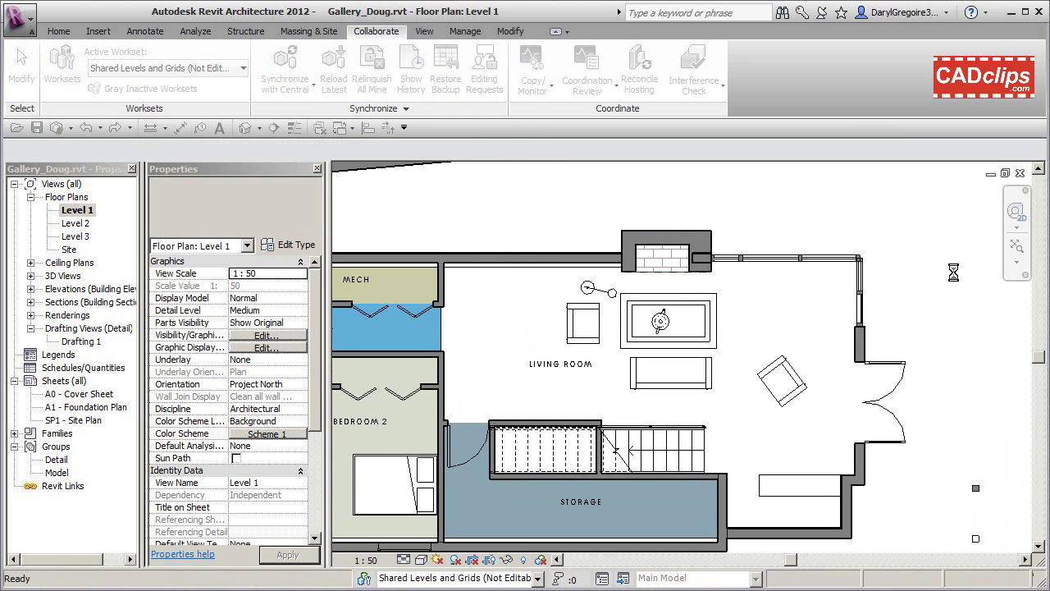
# - Set the thickness of the Bifold-4 Panel 1800 x 2100 door type to 50 through the Bedroom 1 closet door
pyautogui.moveTo(722, 289); pyautogui.dragTo(840, 273, button='middle')
pyautogui.moveTo(741, 403); pyautogui.dragTo(824, 402, button='middle')
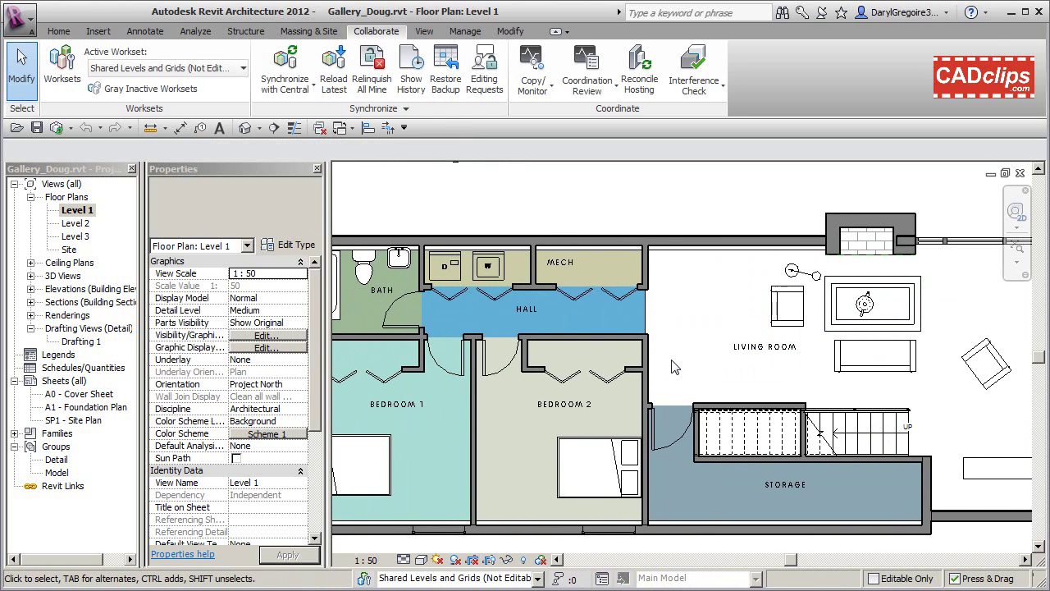
pyautogui.moveTo(671, 367); pyautogui.dragTo(754, 351, button='middle')
pyautogui.moveTo(630, 375); pyautogui.dragTo(715, 371, button='middle')
pyautogui.scroll(3, 480, 375)
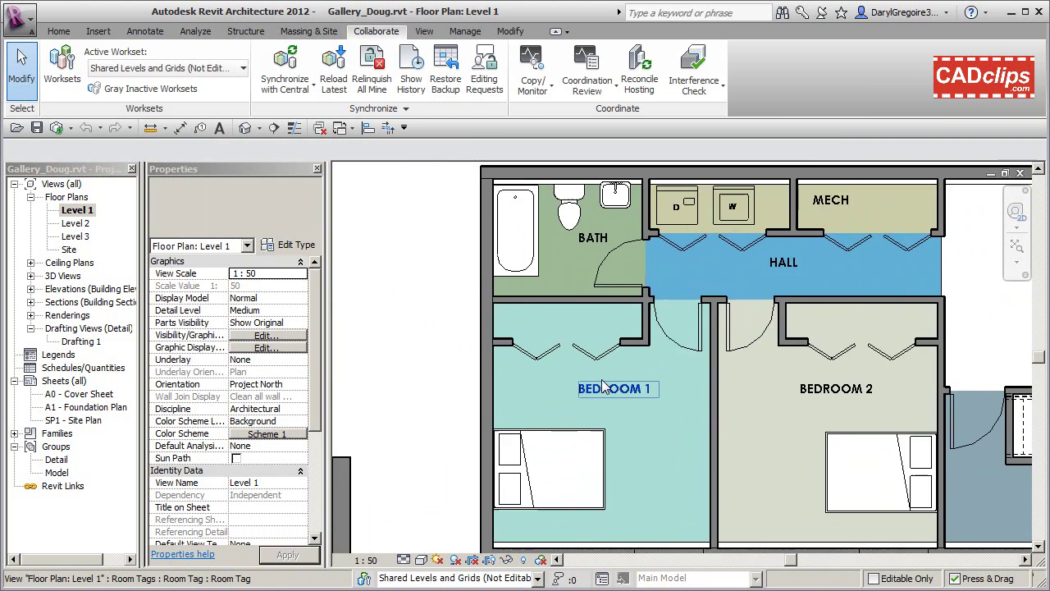
pyautogui.click(596, 365)
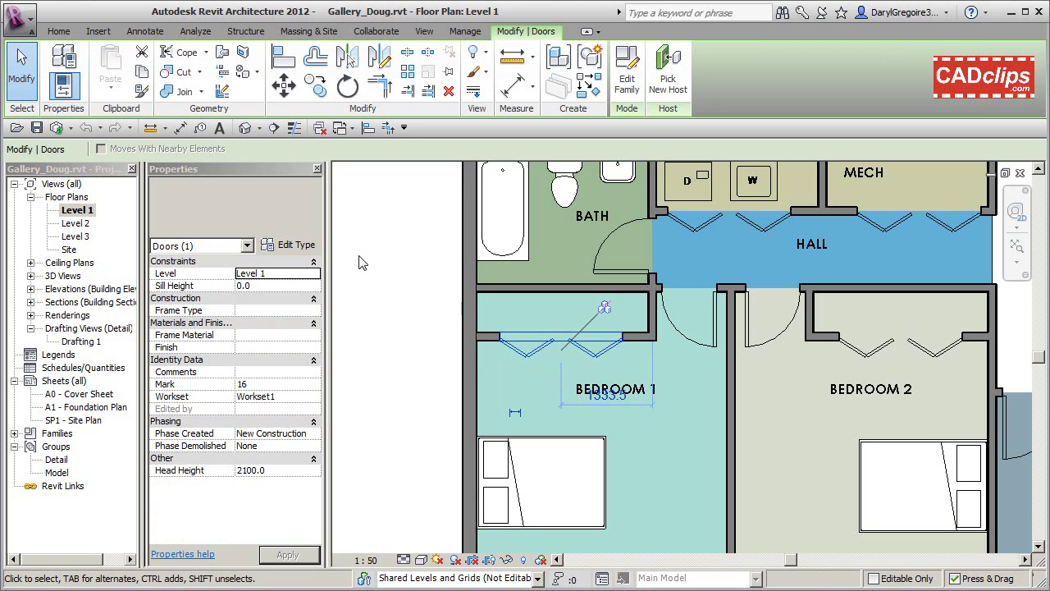
pyautogui.click(291, 244)
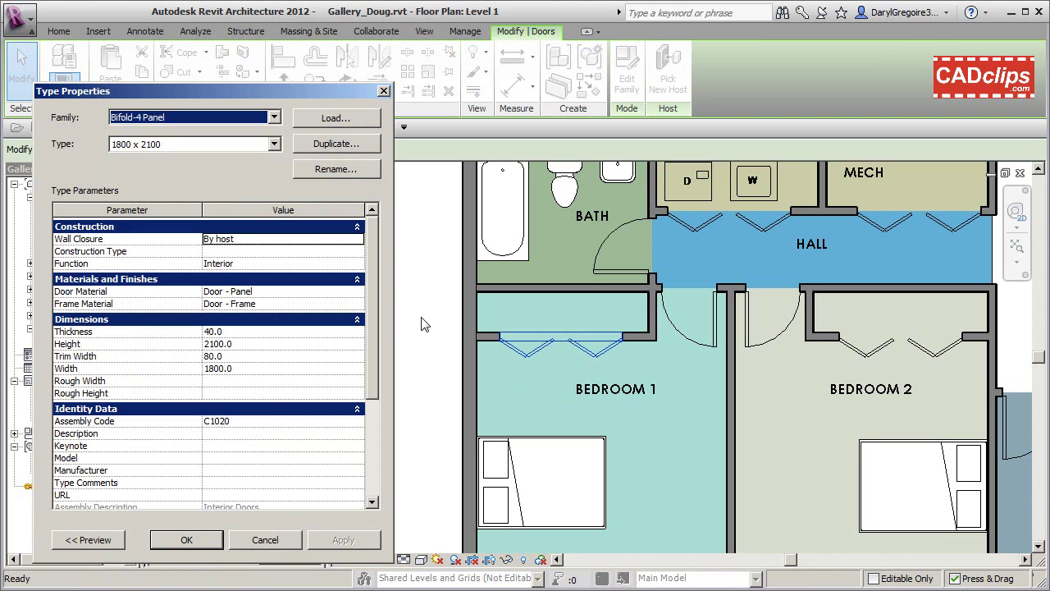
pyautogui.click(244, 331)
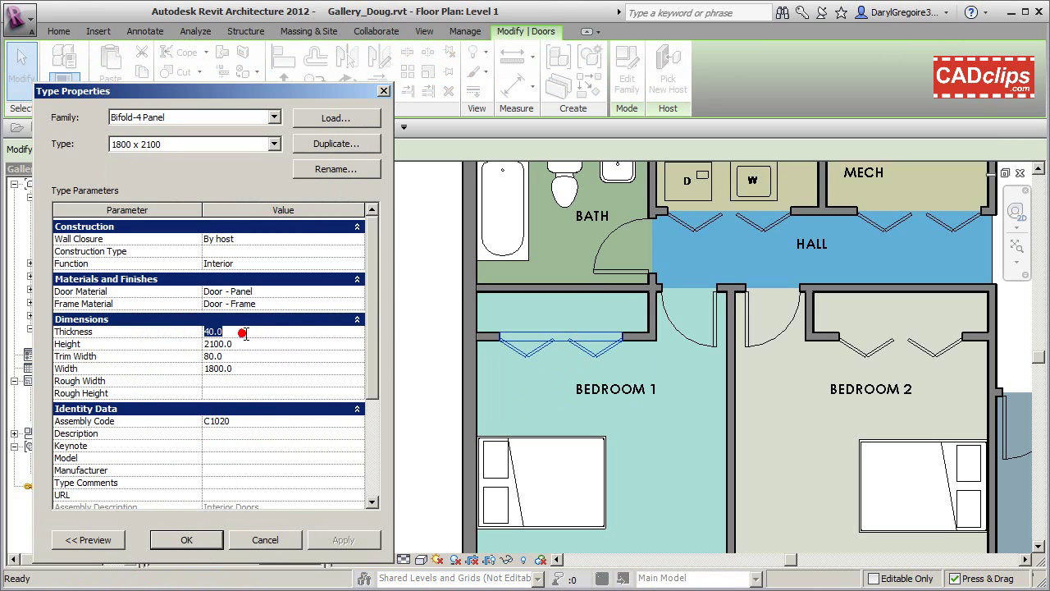
pyautogui.write('50')
pyautogui.click(189, 540)
pyautogui.click(437, 391)
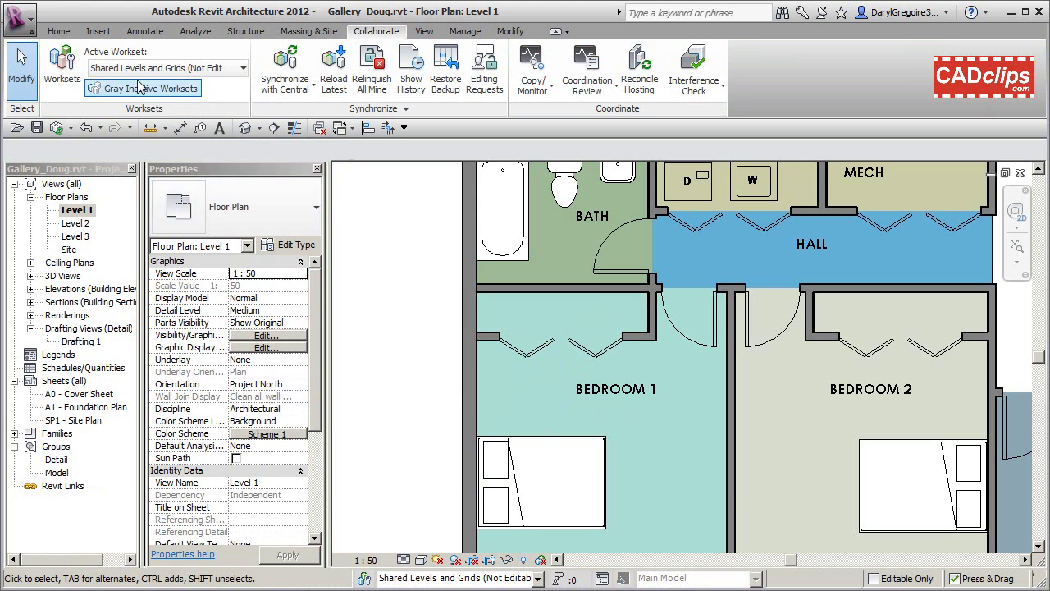
# - List only the family worksets, check the borrower of the Doors : Bifold-4 Panel family, and close the Worksets list
pyautogui.click(61, 67)
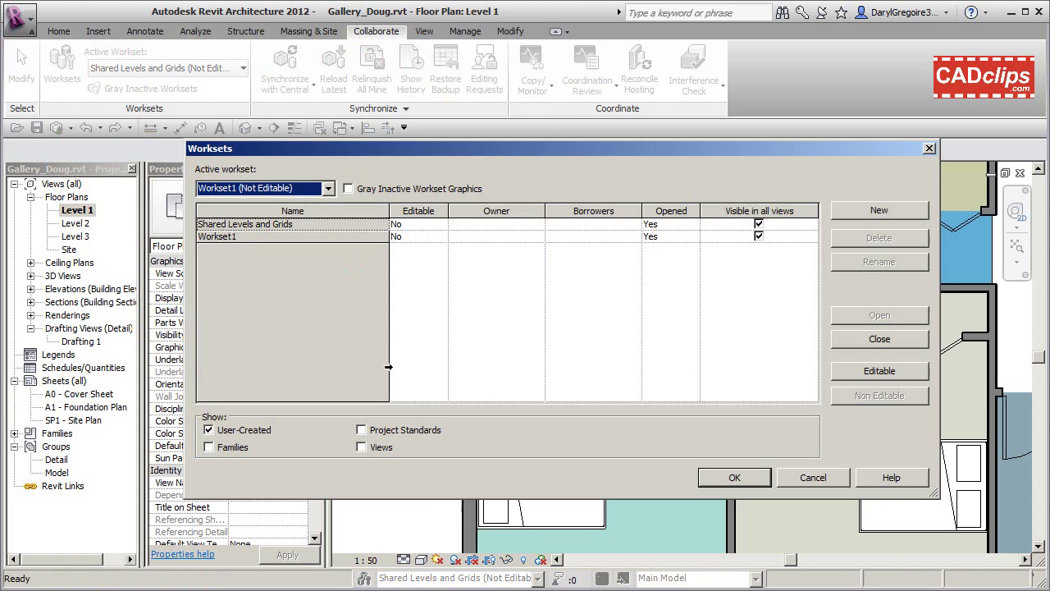
pyautogui.click(254, 445)
pyautogui.click(212, 429)
pyautogui.click(279, 396)
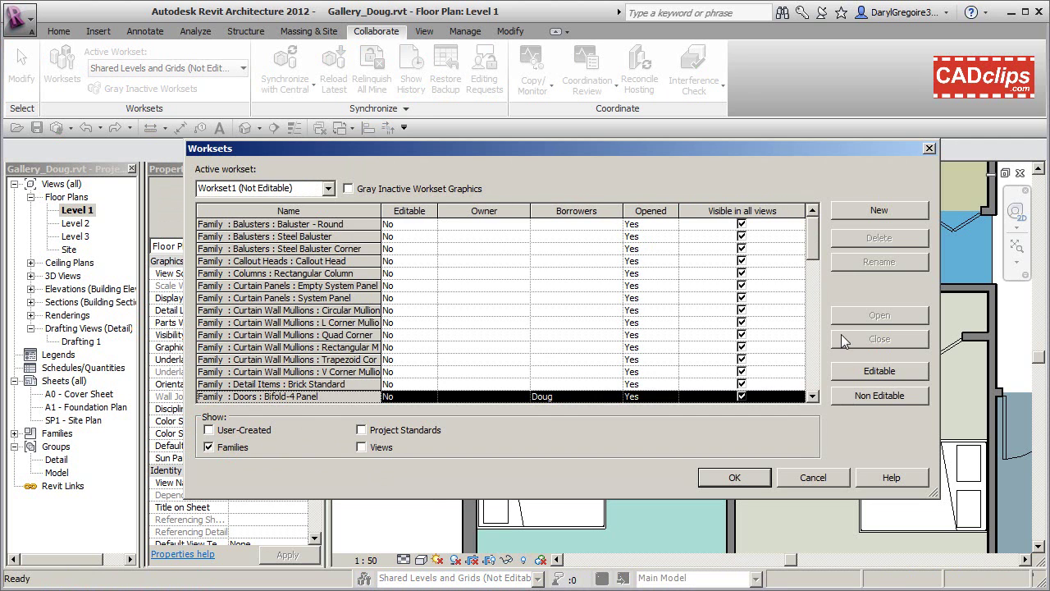
pyautogui.scroll(-7, 815, 397)
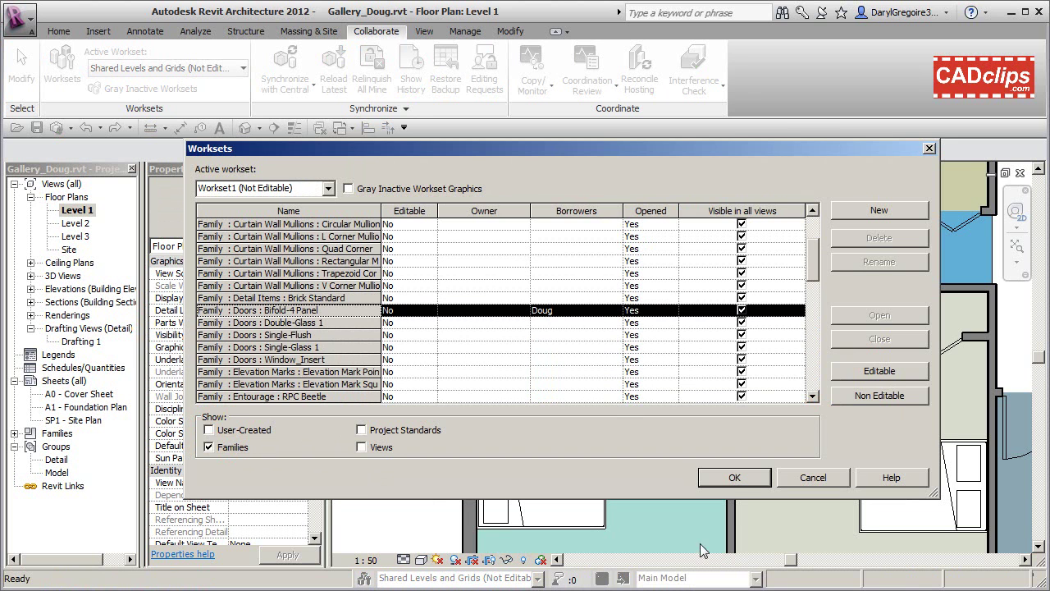
pyautogui.click(735, 477)
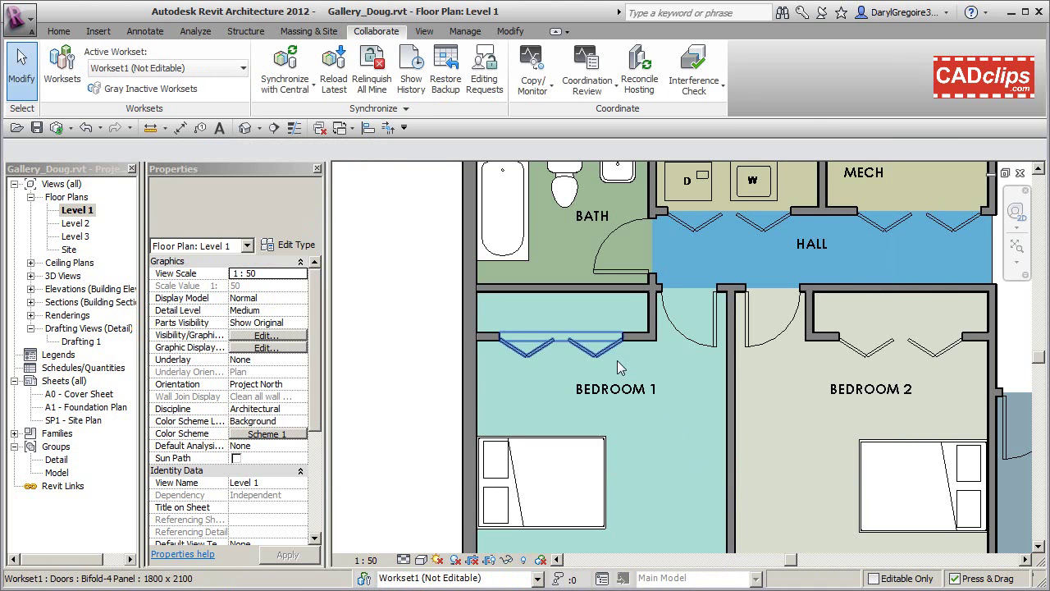
# - Synchronize the thicker bifold door type with central, relinquishing borrowed elements and saving the local file before and after
pyautogui.scroll(4, 617, 361)
pyautogui.moveTo(605, 354); pyautogui.dragTo(599, 472, button='middle')
pyautogui.scroll(-2, 601, 476)
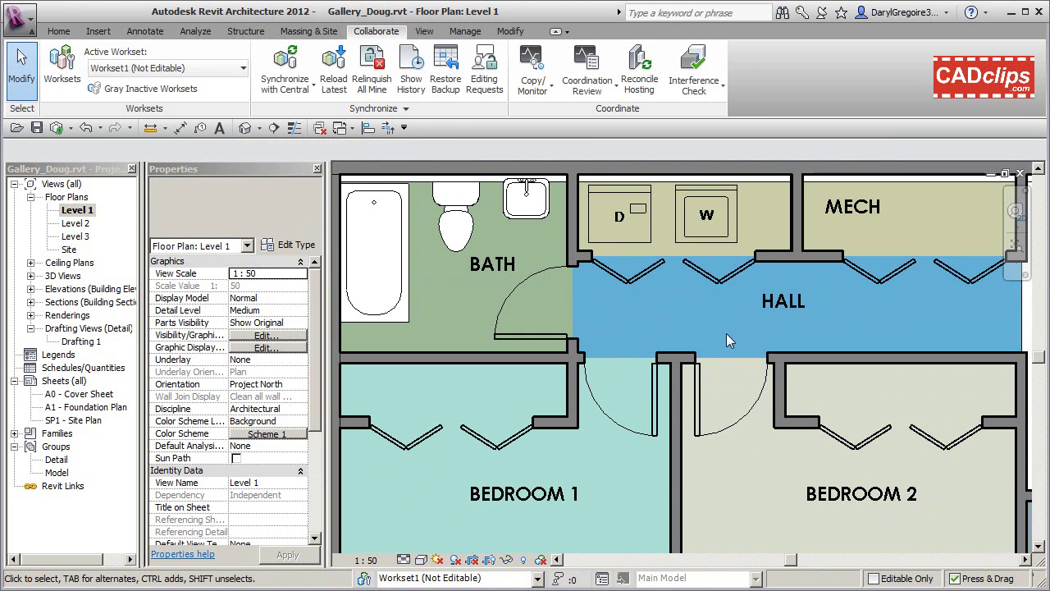
pyautogui.scroll(-2, 687, 319)
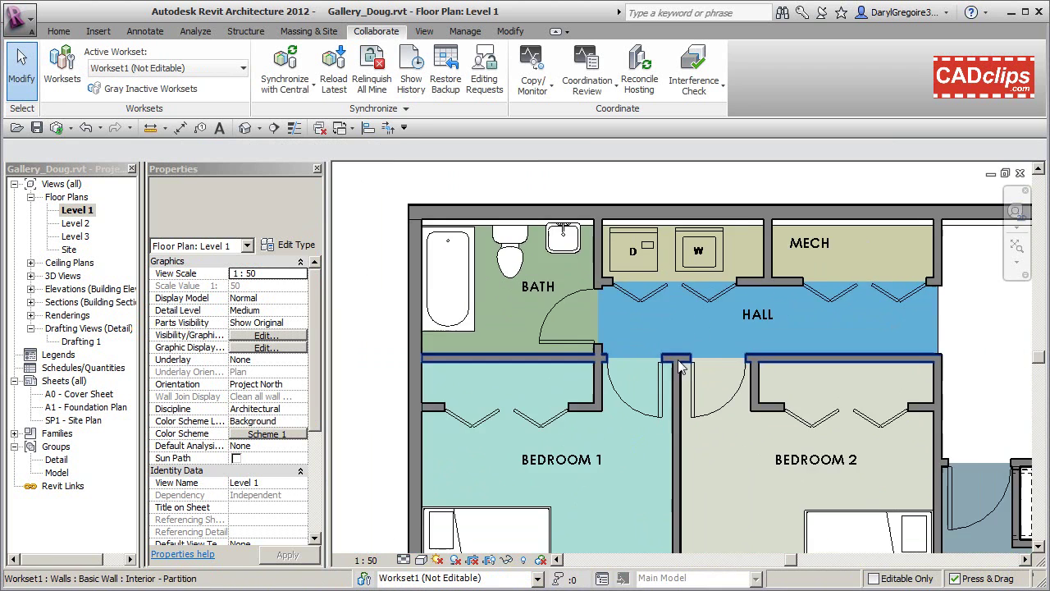
pyautogui.moveTo(688, 319); pyautogui.dragTo(592, 304, button='middle')
pyautogui.scroll(-1, 647, 300)
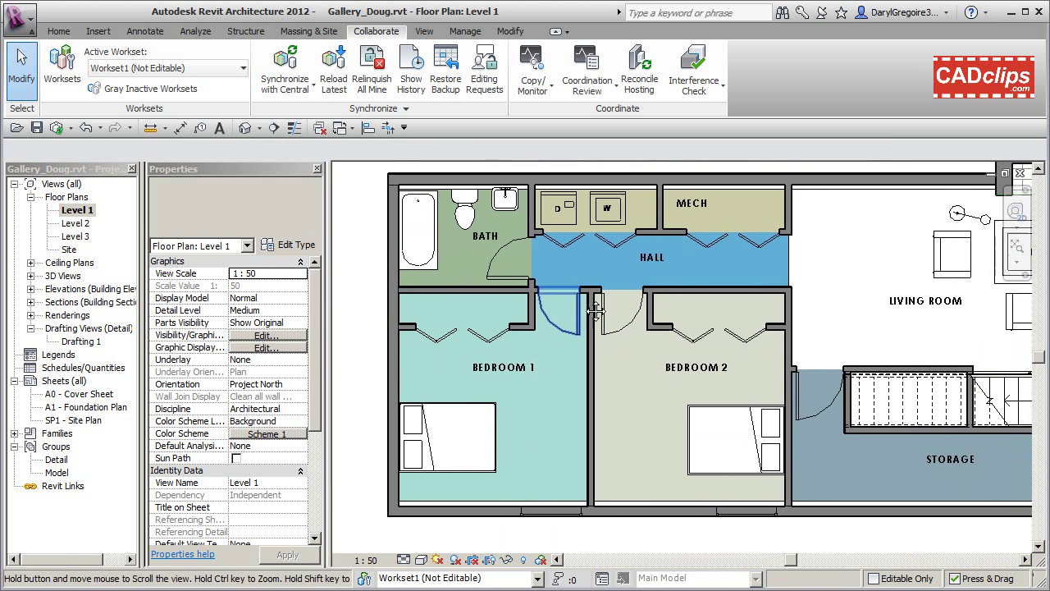
pyautogui.click(289, 76)
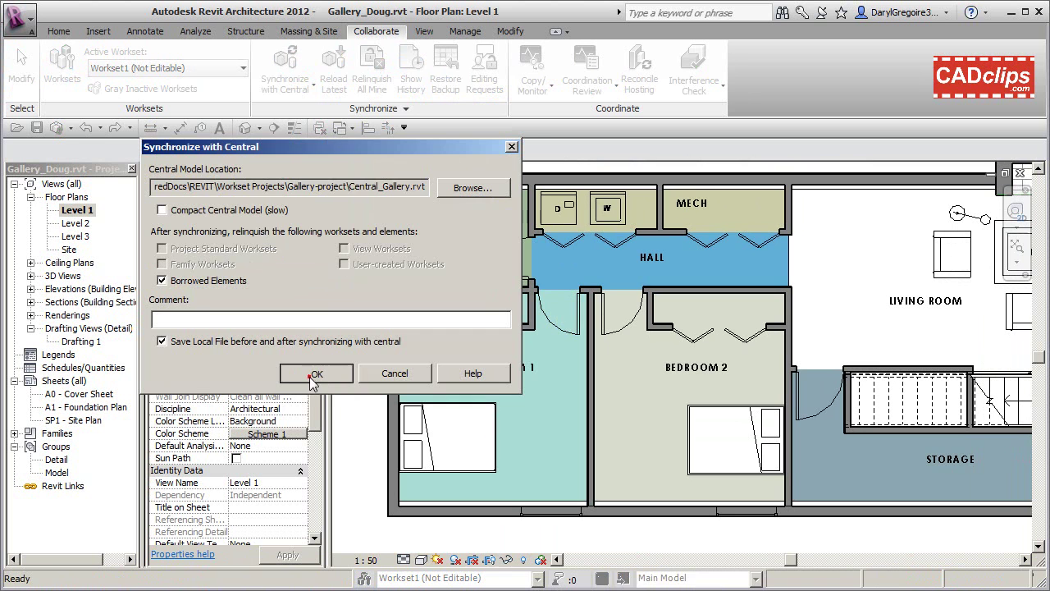
pyautogui.click(316, 375)
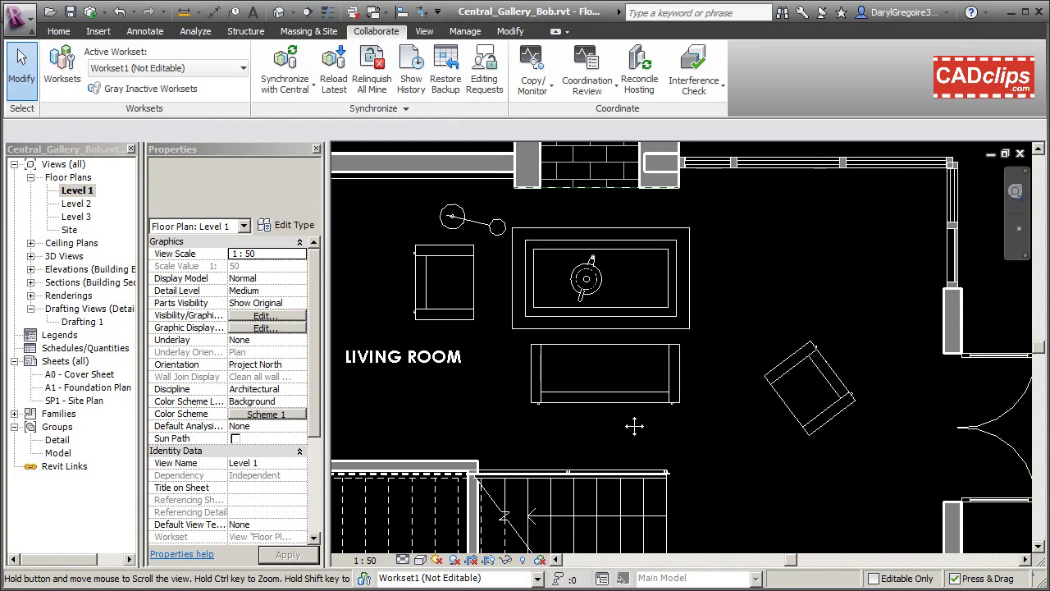
# - In the first teammate's local file, check the type thickness of the Bedroom 1 closet bifold door and cancel without changes
pyautogui.scroll(3, 632, 424)
pyautogui.scroll(-1, 660, 368)
pyautogui.moveTo(716, 375); pyautogui.dragTo(985, 370, button='middle')
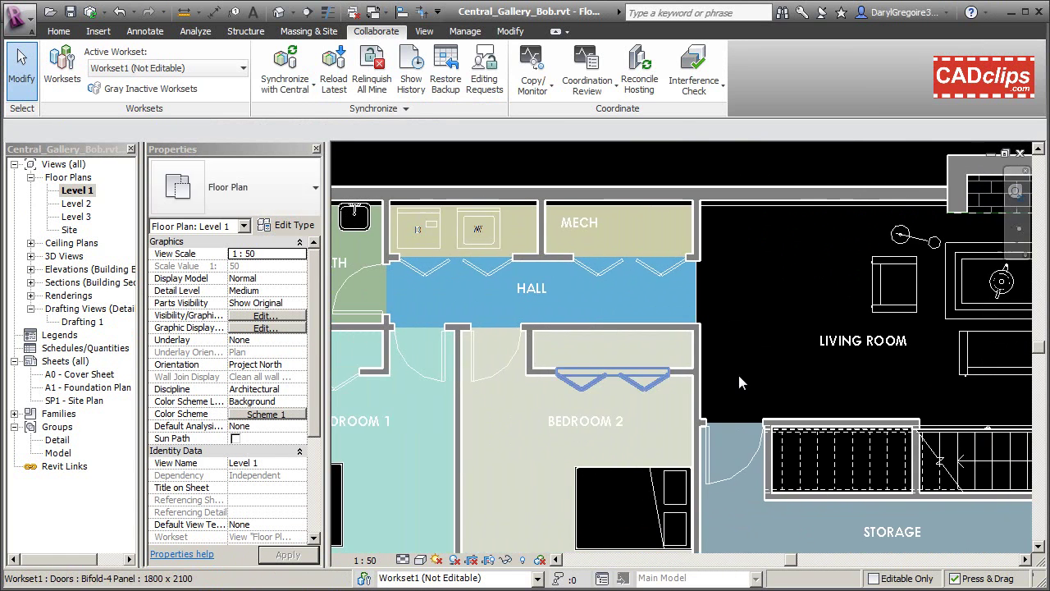
pyautogui.moveTo(680, 376); pyautogui.dragTo(832, 388, button='middle')
pyautogui.scroll(5, 532, 393)
pyautogui.click(449, 404)
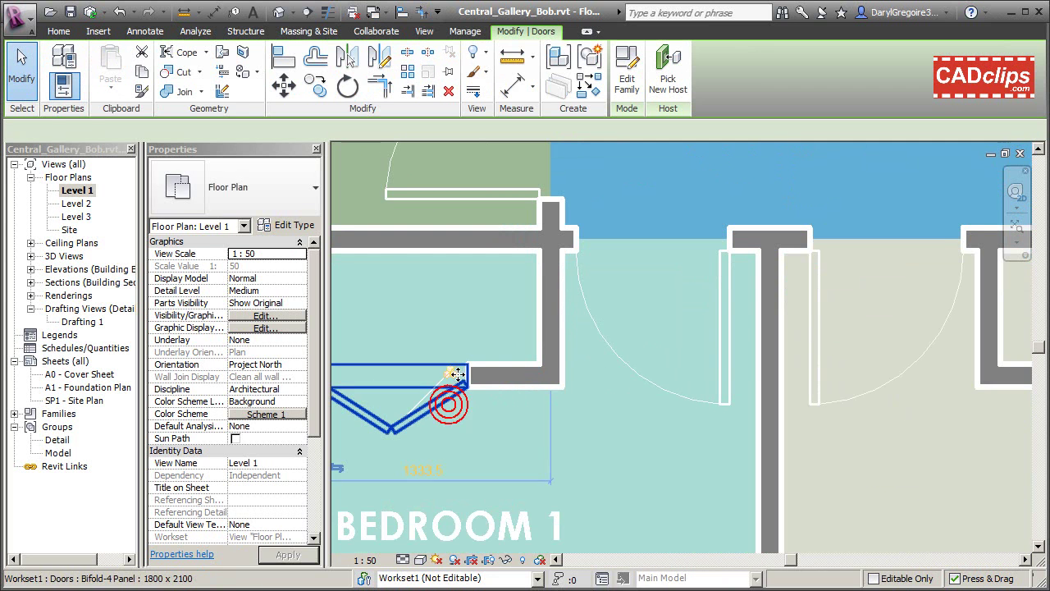
pyautogui.click(288, 225)
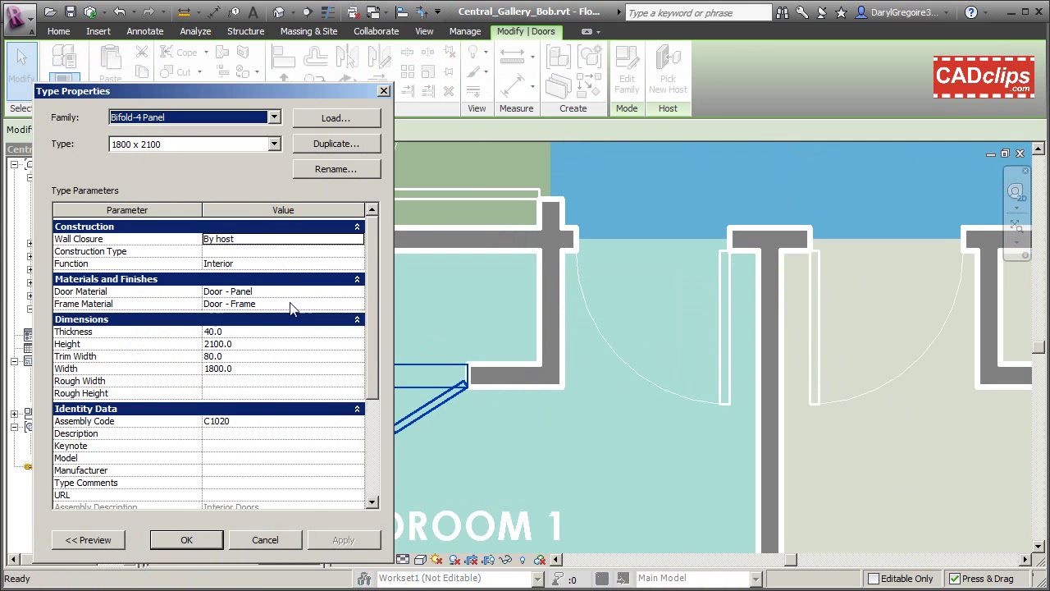
pyautogui.click(262, 540)
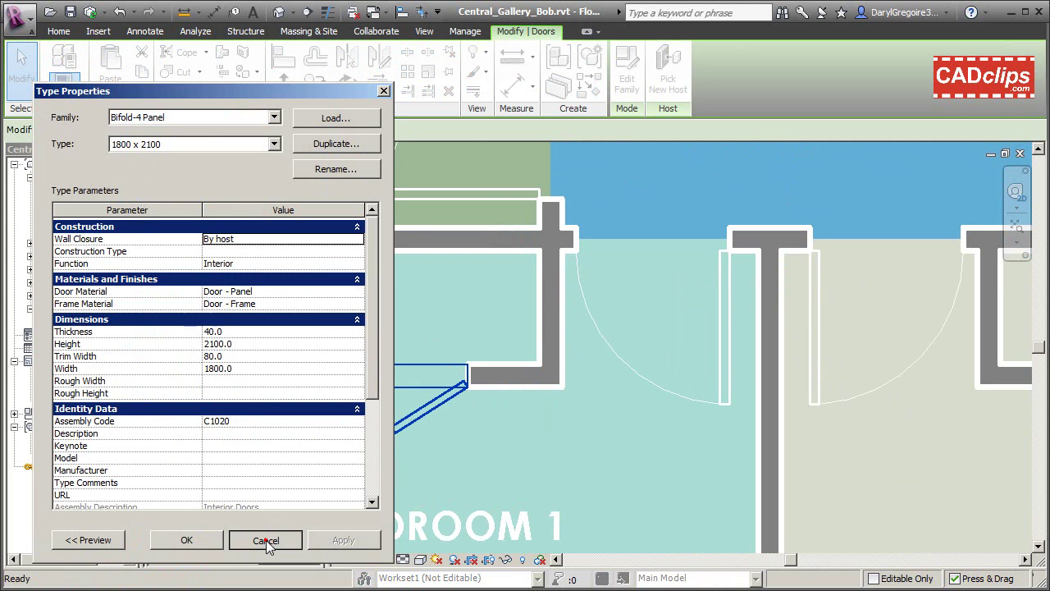
pyautogui.click(499, 423)
# - Synchronize this local file with central to bring in the teammate's bifold door type change
pyautogui.scroll(-2, 497, 424)
pyautogui.click(284, 64)
pyautogui.click(328, 372)
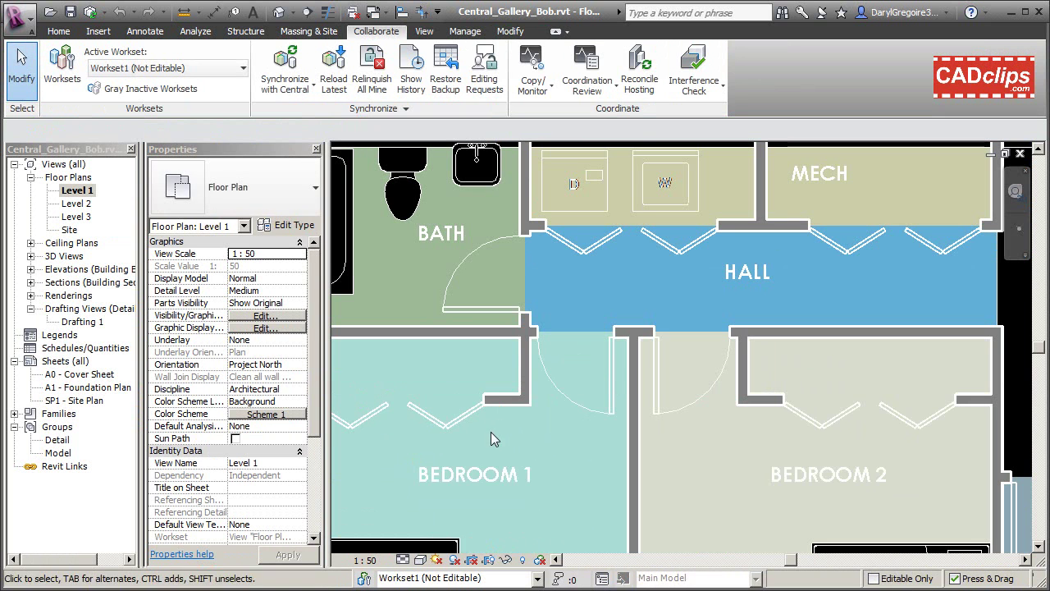
# - Review the Bedroom 1 closet bifold door's type thickness again in the synchronized file and close its type properties
pyautogui.click(447, 422)
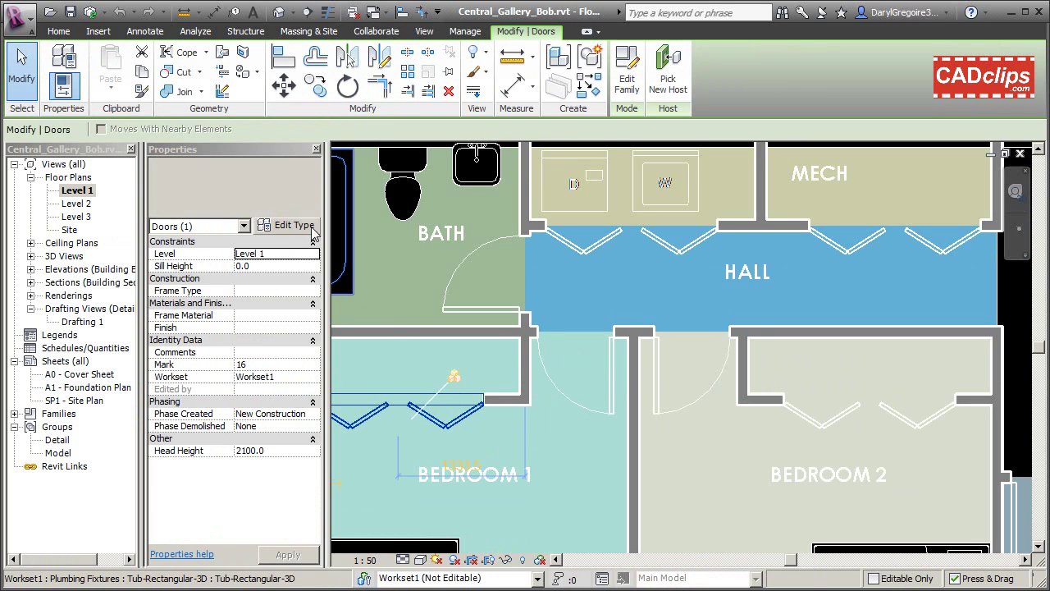
pyautogui.click(309, 229)
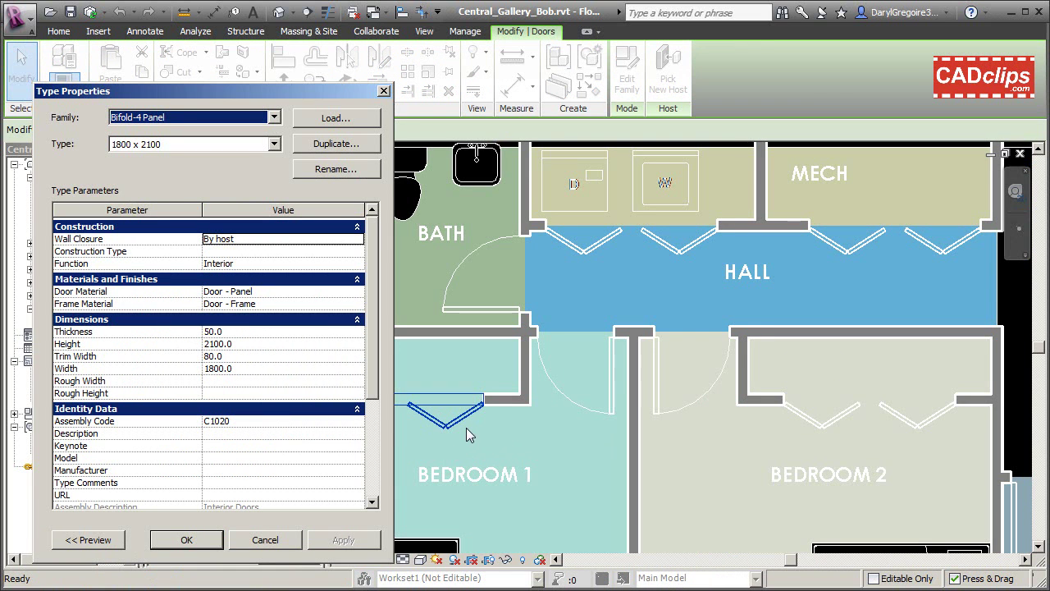
pyautogui.press('Escape')
pyautogui.press('Escape')
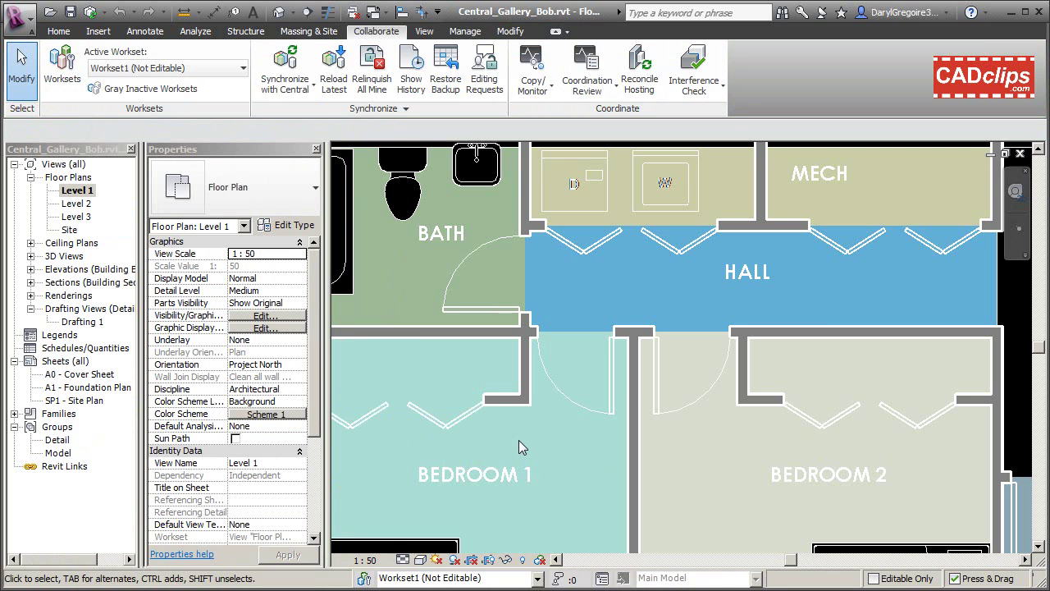
# - Check the Worksets list for Workset1's editable status, owner and borrowers, and close it without changes
pyautogui.scroll(-3, 518, 439)
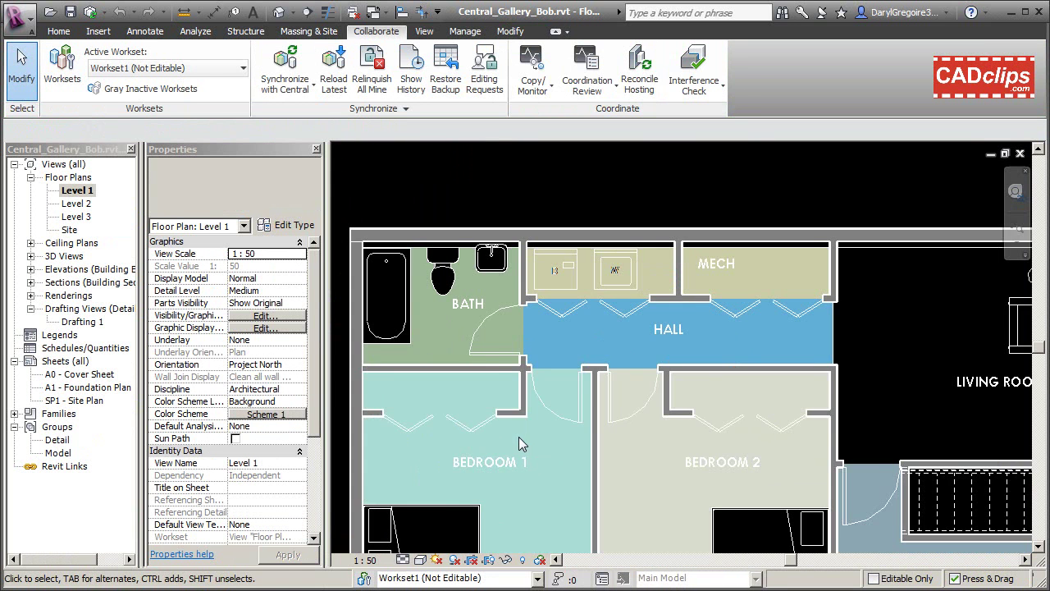
pyautogui.moveTo(520, 438); pyautogui.dragTo(437, 407, button='middle')
pyautogui.scroll(1, 675, 427)
pyautogui.moveTo(674, 428); pyautogui.dragTo(496, 403, button='middle')
pyautogui.scroll(-1, 498, 404)
pyautogui.moveTo(670, 379); pyautogui.dragTo(560, 389, button='middle')
pyautogui.moveTo(706, 380); pyautogui.dragTo(691, 350, button='middle')
pyautogui.scroll(-1, 632, 378)
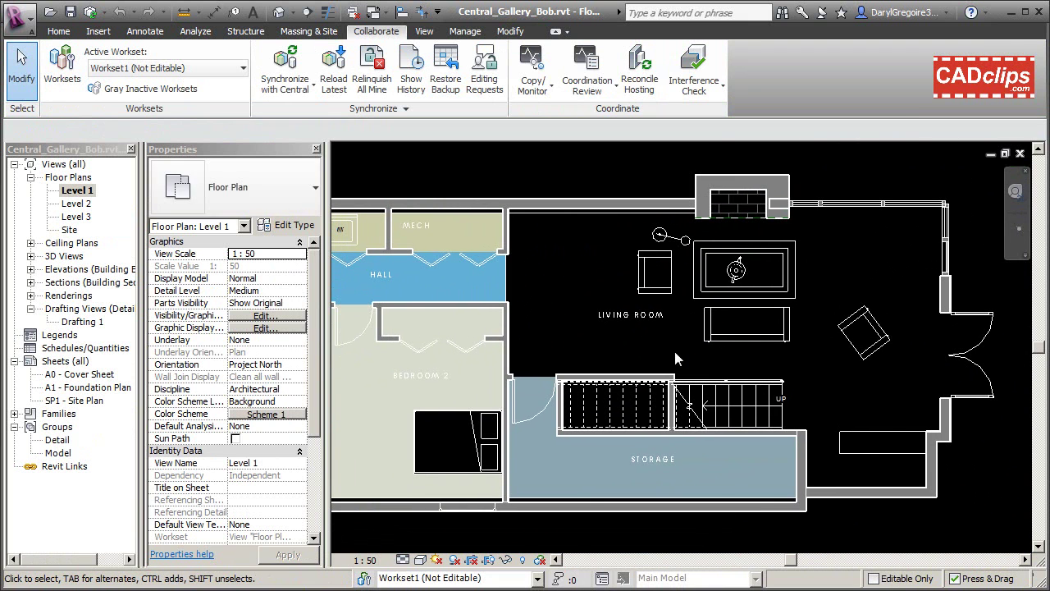
pyautogui.click(366, 579)
pyautogui.click(234, 237)
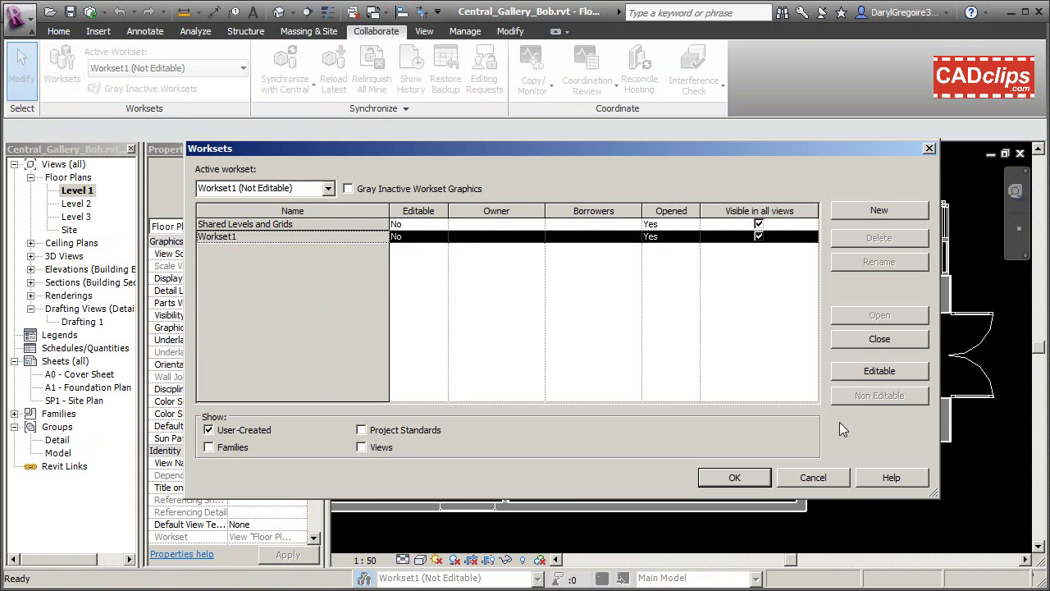
pyautogui.click(813, 478)
# - Select in turn the rotated living room chair, the Living Room tag and the short wall between MECH and the living room
pyautogui.click(861, 330)
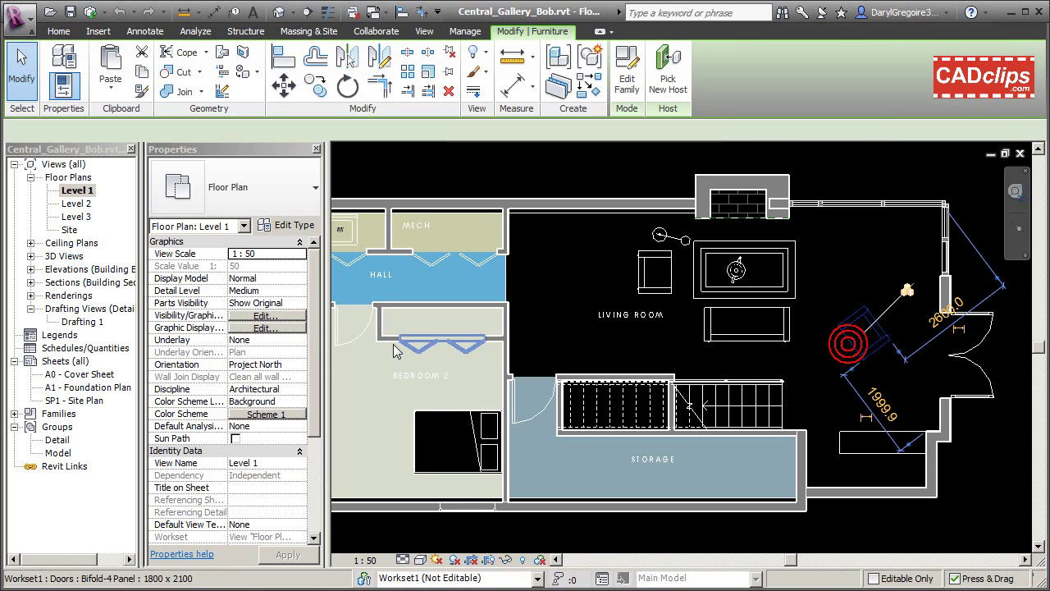
pyautogui.click(634, 314)
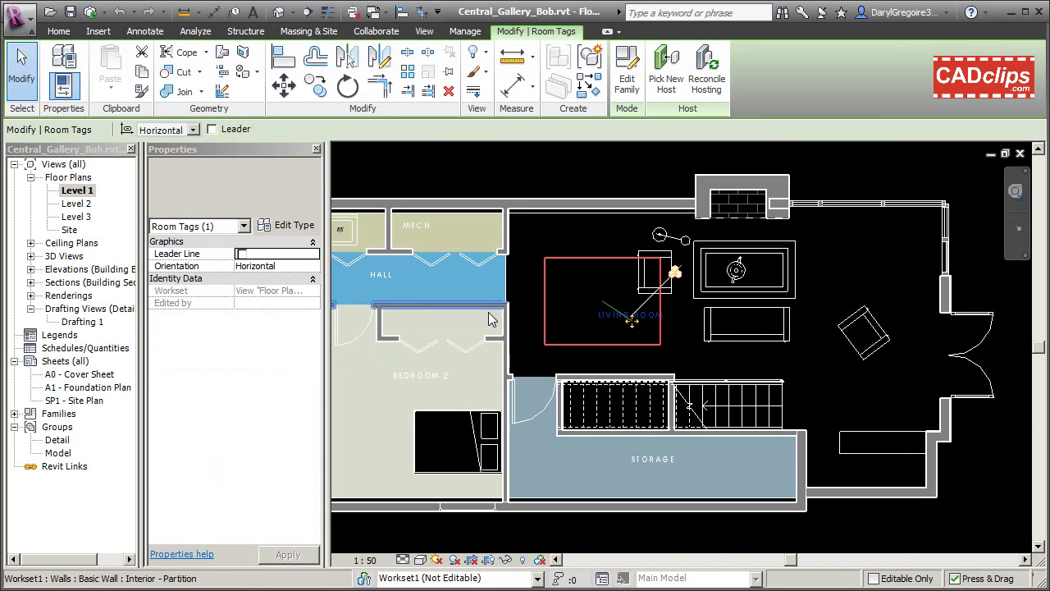
pyautogui.click(586, 228)
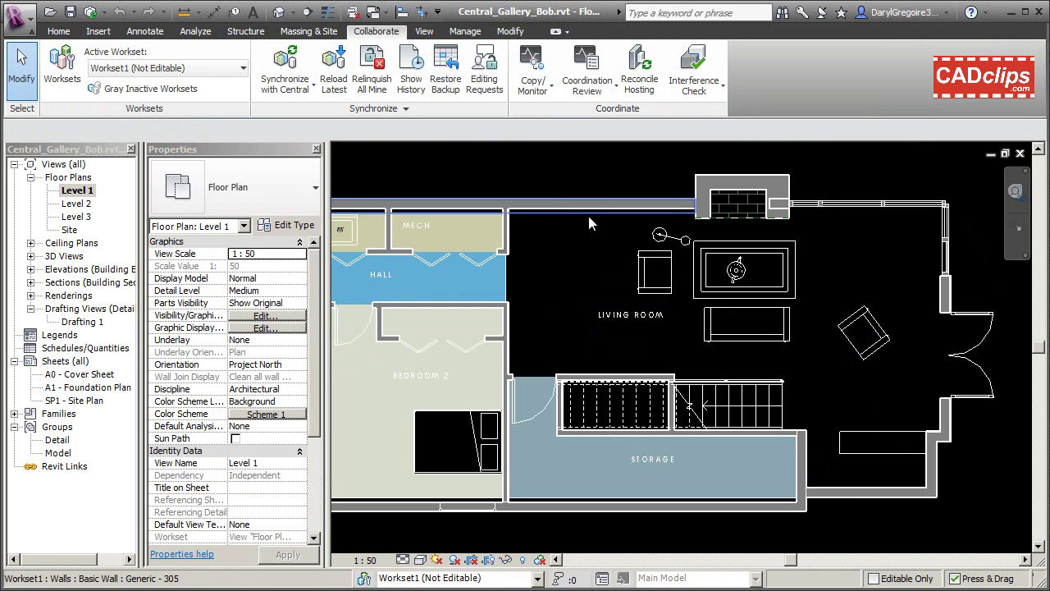
pyautogui.click(506, 243)
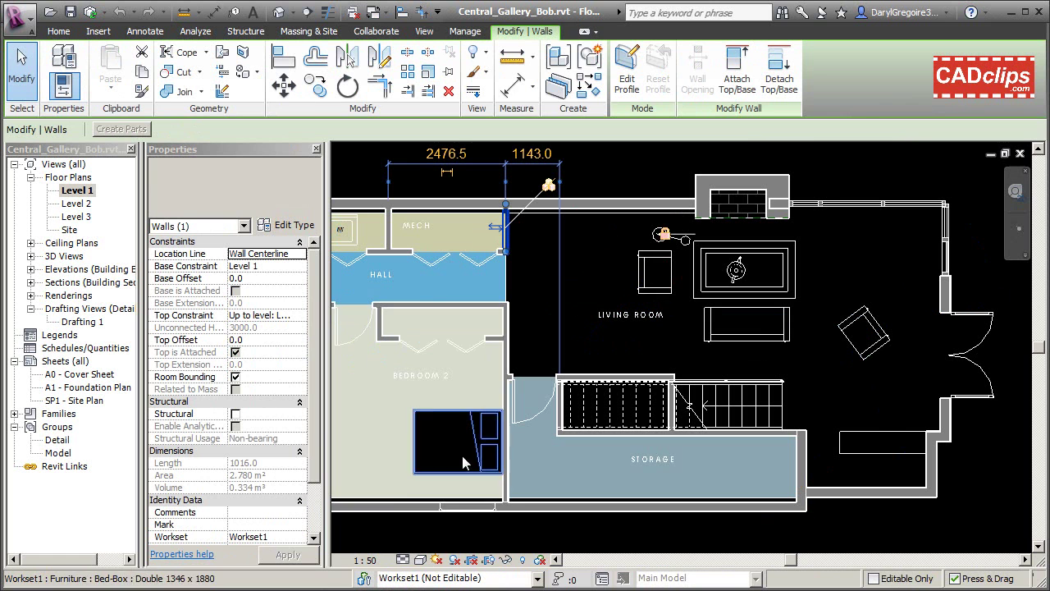
# - Select the Bedroom 2 room, and in the default 3D view select the site topography, to check which workset each belongs to
pyautogui.click(421, 408)
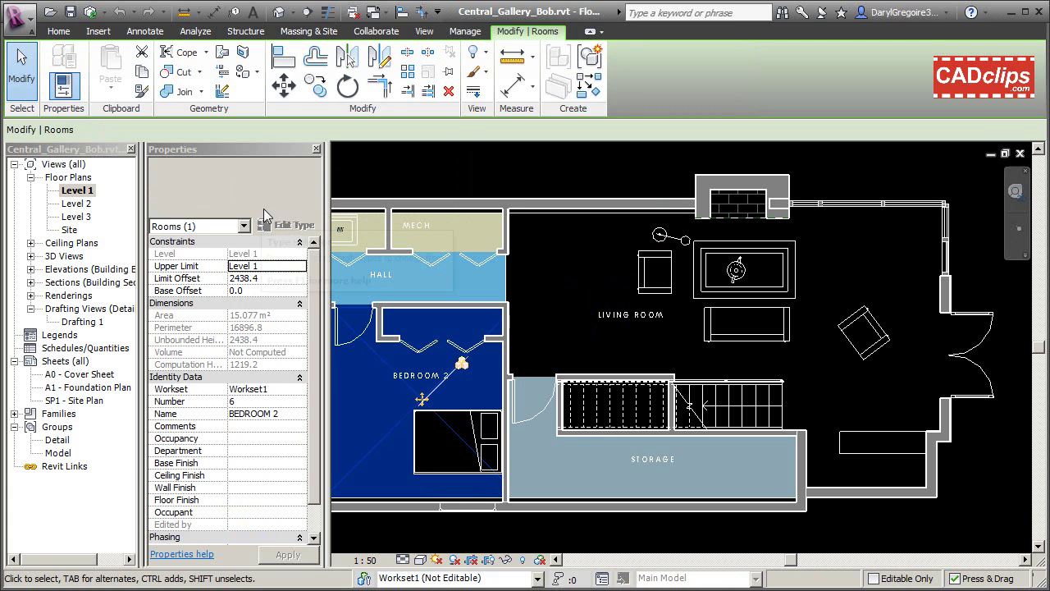
pyautogui.click(279, 14)
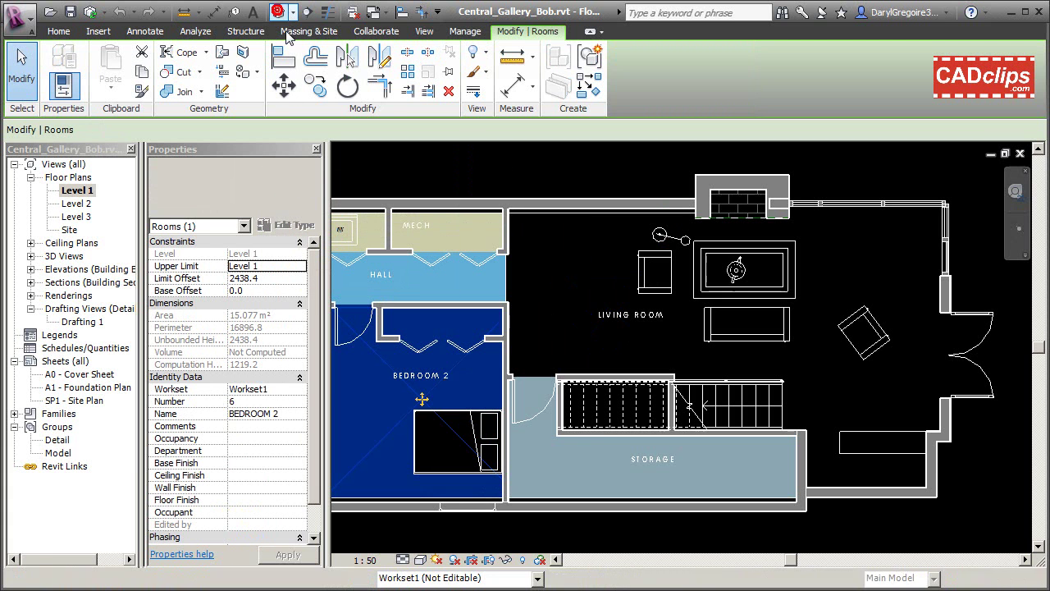
pyautogui.scroll(2, 757, 408)
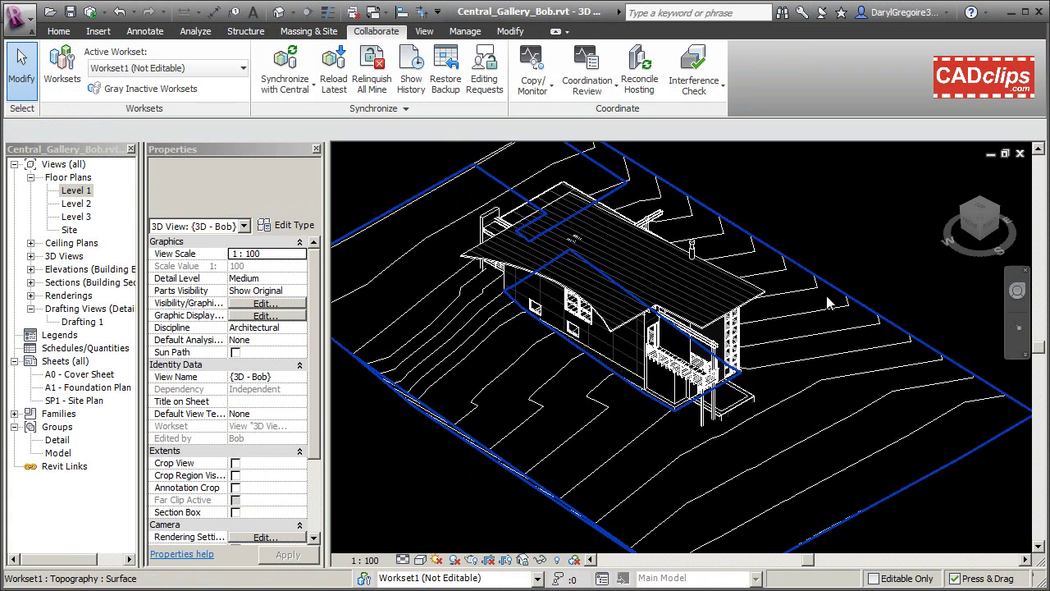
pyautogui.click(705, 327)
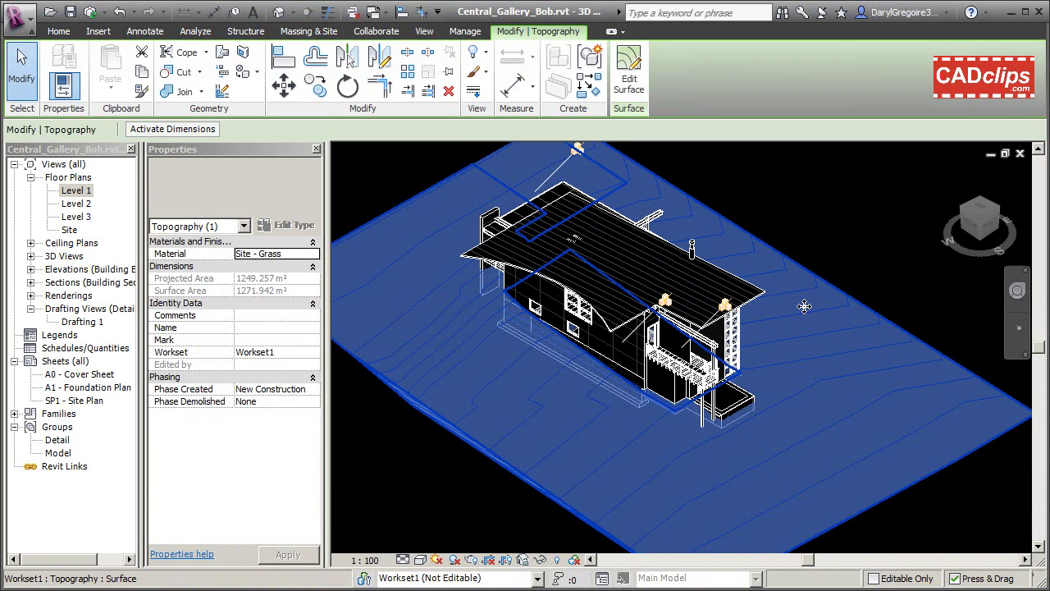
pyautogui.click(762, 329)
pyautogui.keyDown('shift'); pyautogui.moveTo(853, 338); pyautogui.dragTo(657, 363, button='middle'); pyautogui.keyUp('shift')
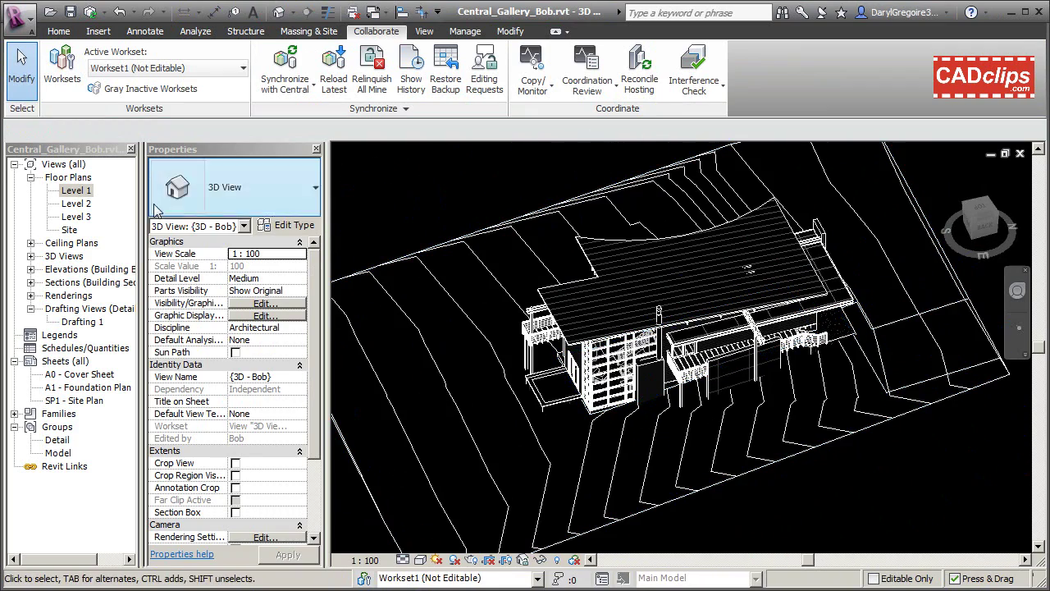
# - Return to the Level 1 floor plan and look over the partition between the bedrooms and the rest of the layout
pyautogui.doubleClick(69, 192)
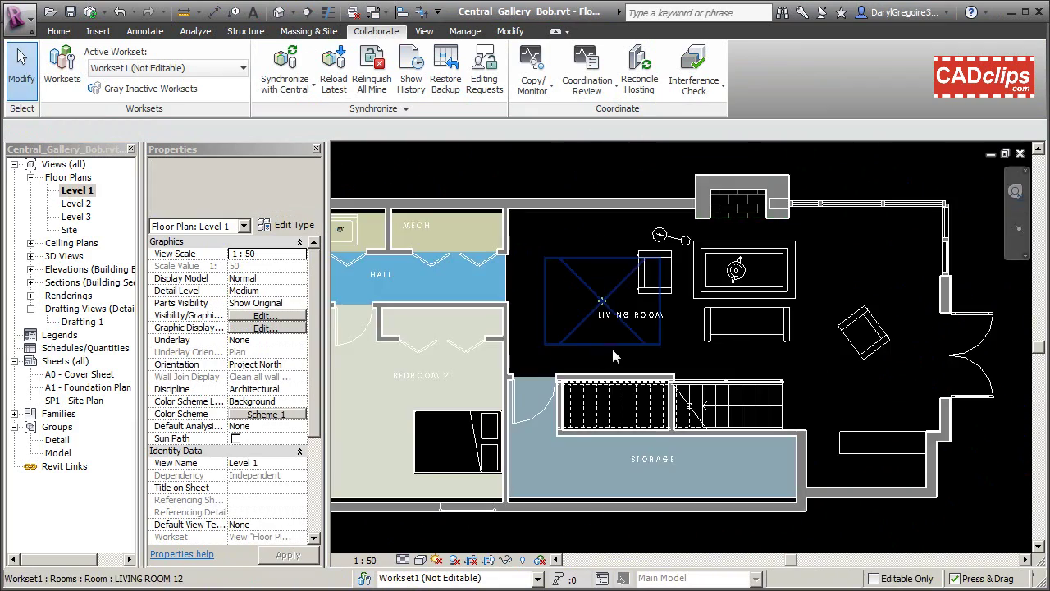
pyautogui.moveTo(612, 350); pyautogui.dragTo(848, 349, button='middle')
pyautogui.scroll(2, 588, 357)
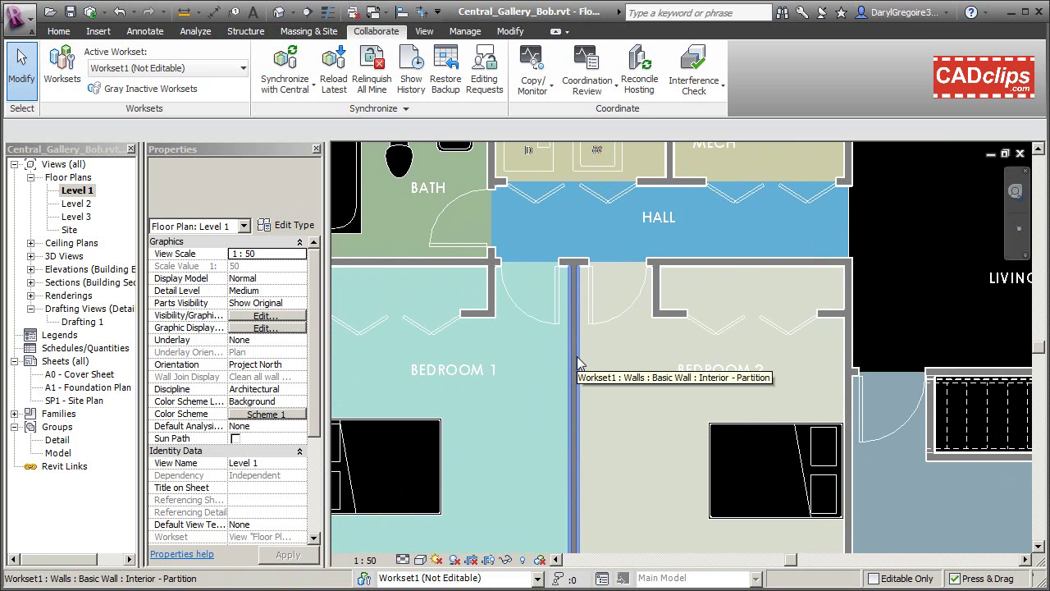
pyautogui.scroll(-3, 577, 362)
pyautogui.moveTo(577, 362)
pyautogui.mouseDown(button='middle')
pyautogui.moveTo(535, 365)
pyautogui.moveTo(576, 364)
pyautogui.moveTo(566, 365)
pyautogui.mouseUp(button='middle')
pyautogui.scroll(-1, 535, 365)
pyautogui.scroll(-1, 538, 359)
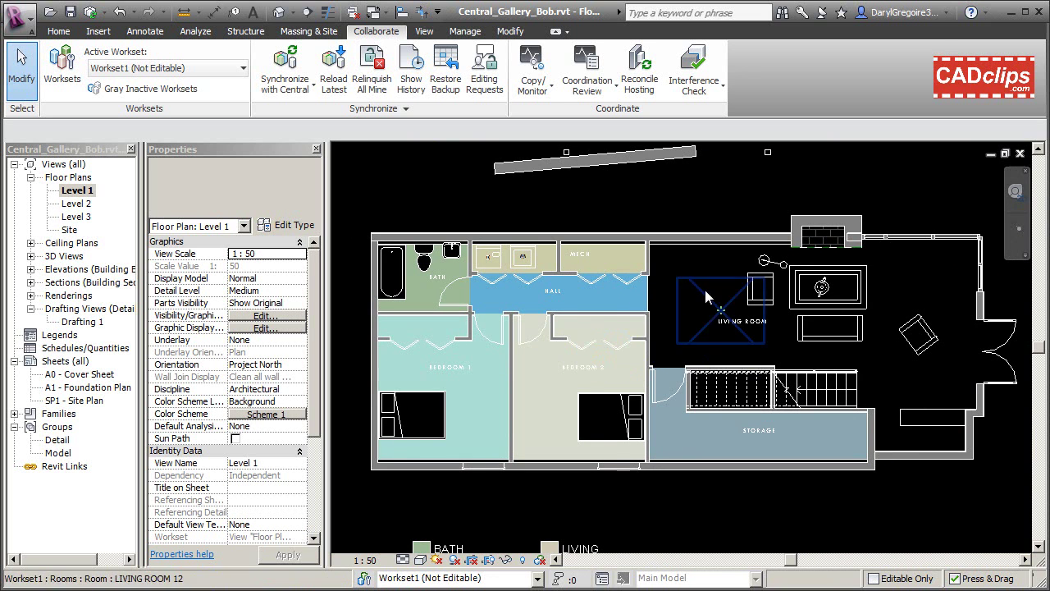
pyautogui.moveTo(707, 295); pyautogui.dragTo(687, 302, button='middle')
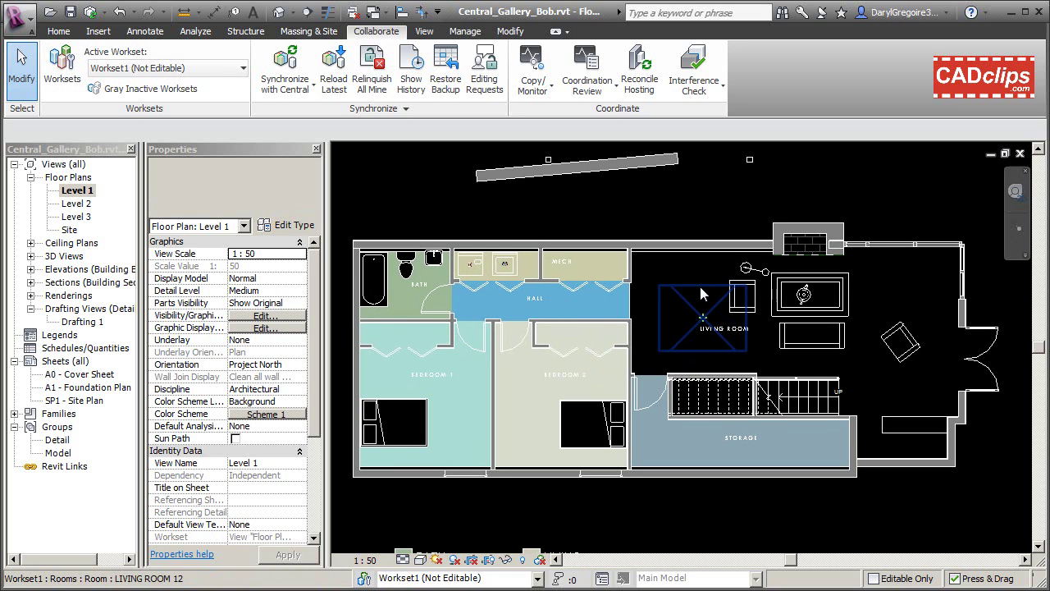
pyautogui.scroll(-1, 704, 219)
pyautogui.moveTo(705, 227); pyautogui.dragTo(707, 210, button='middle')
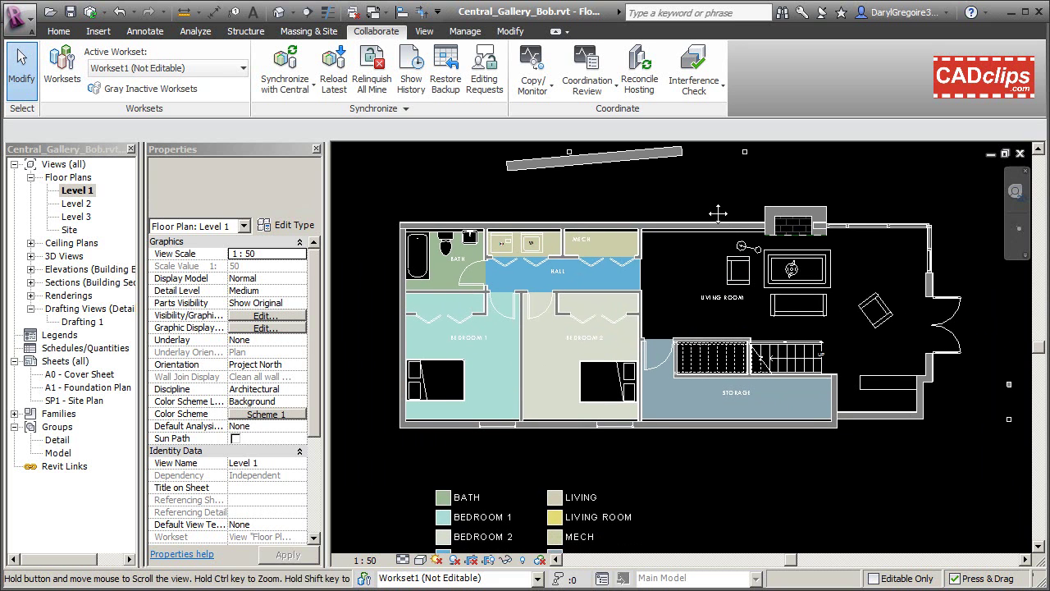